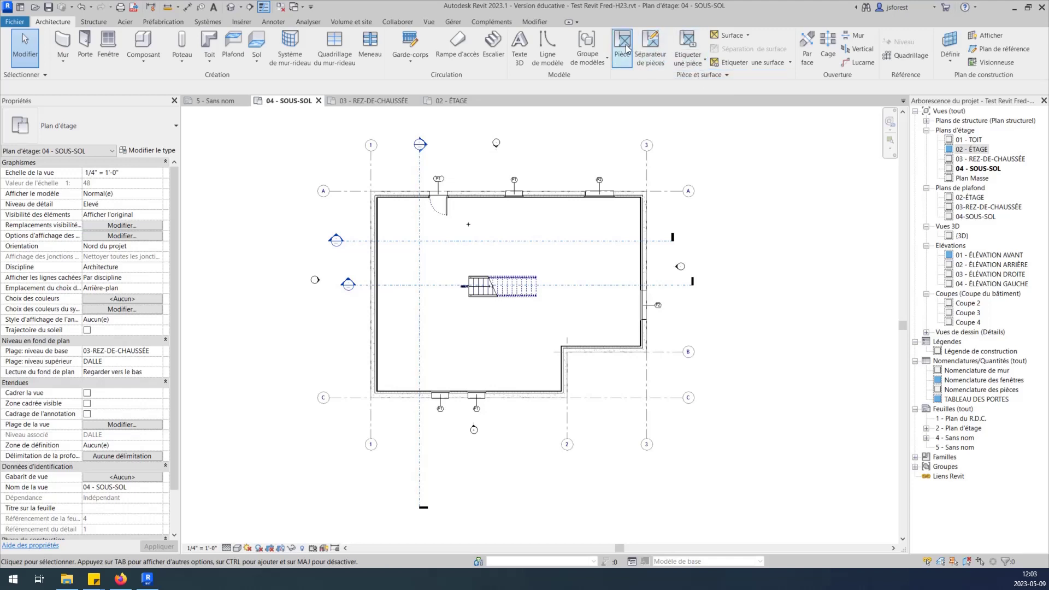
# - Search the Autodesk family library for "etiquette" and load the Etiquette de pièce - 01 room tag into the project
pyautogui.click(688, 42)
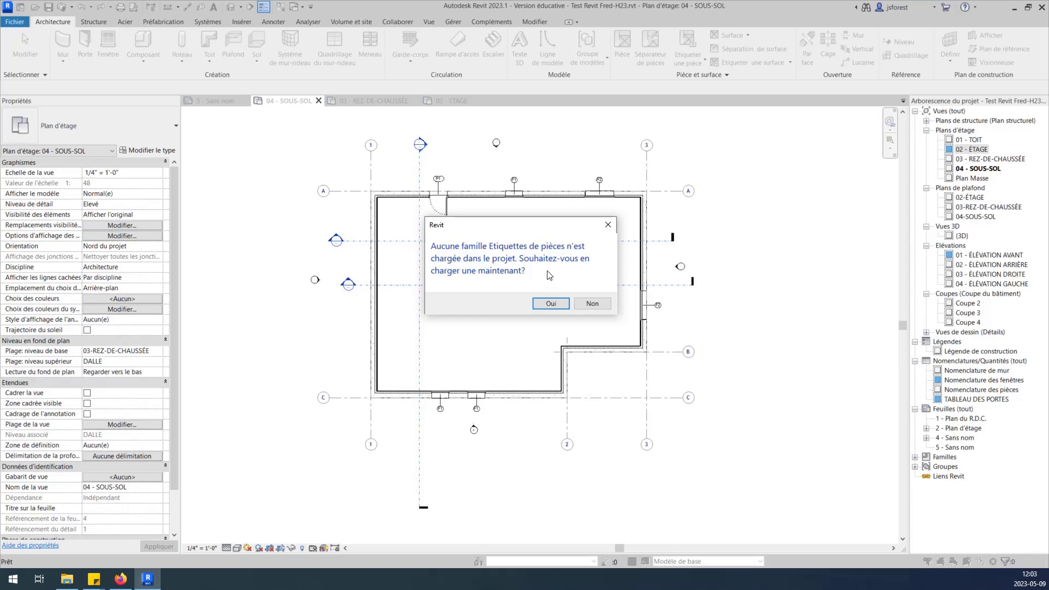
pyautogui.click(591, 302)
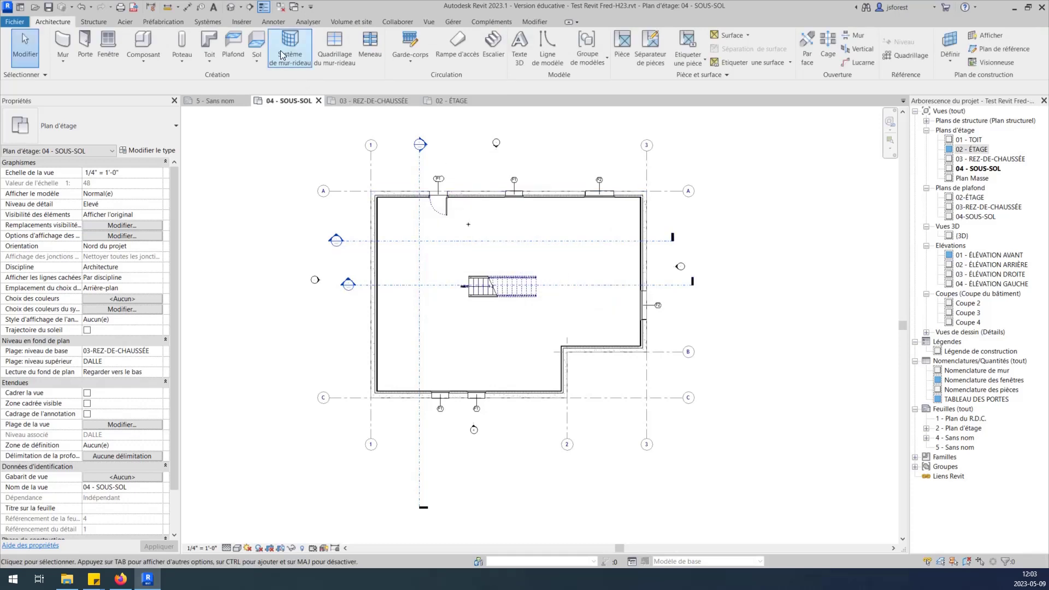
pyautogui.click(240, 23)
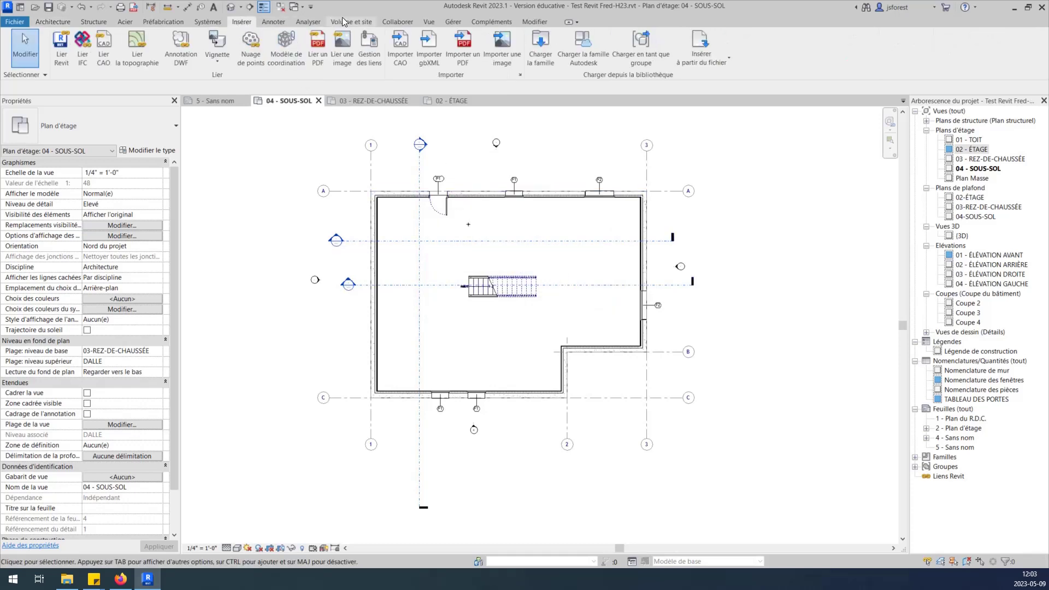
pyautogui.click(591, 45)
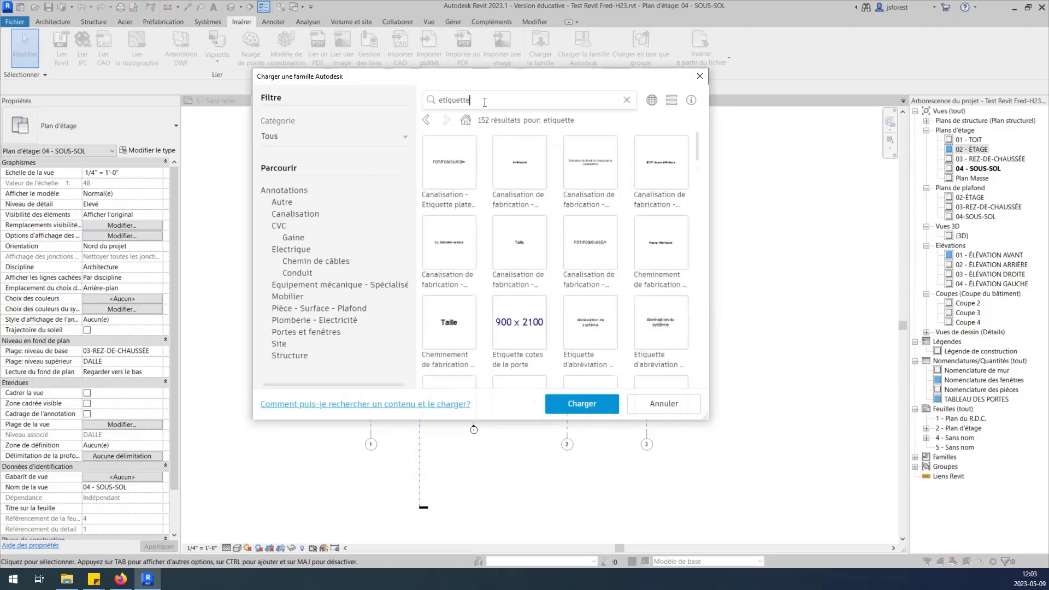
pyautogui.scroll(-10, 566, 175)
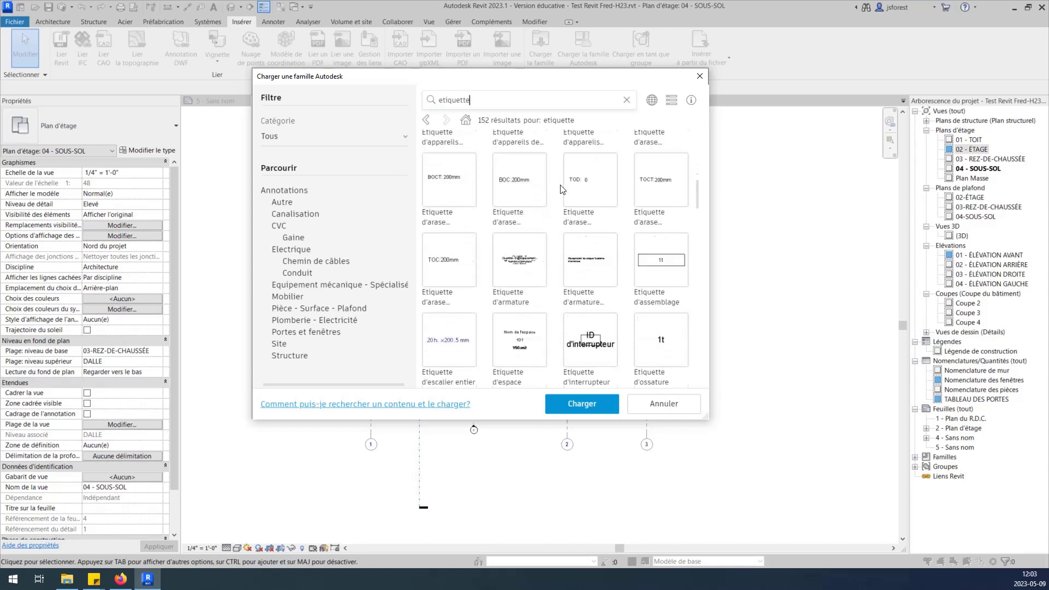
pyautogui.scroll(-5, 560, 190)
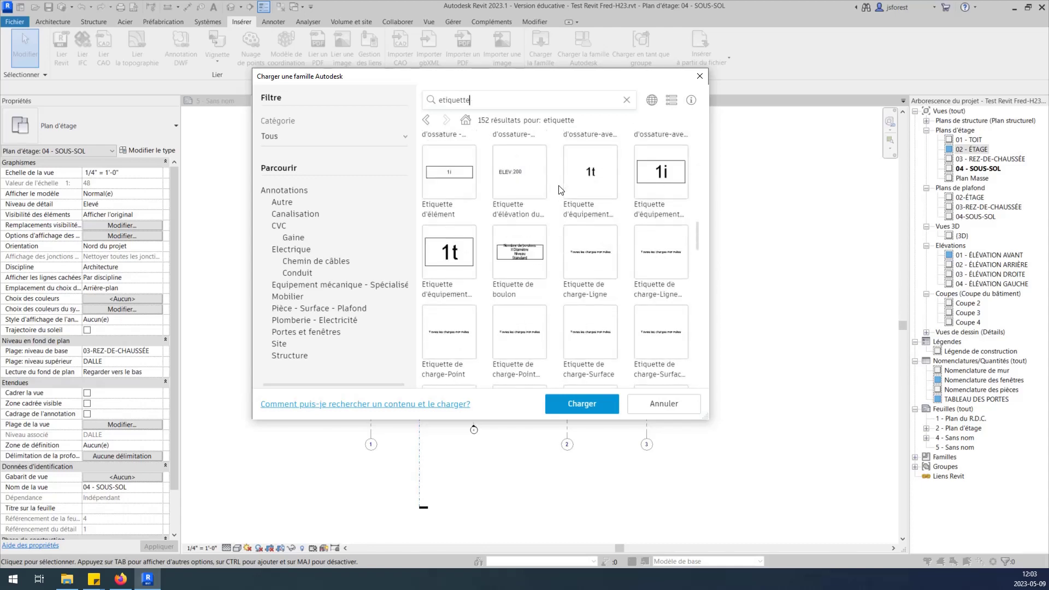
pyautogui.scroll(-6, 559, 190)
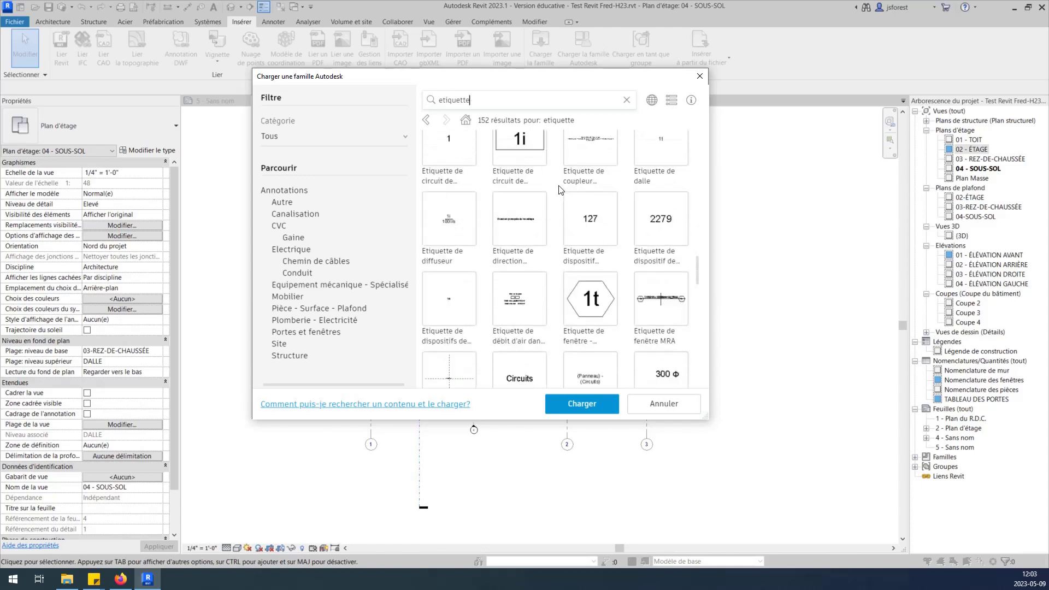
pyautogui.scroll(-5, 559, 190)
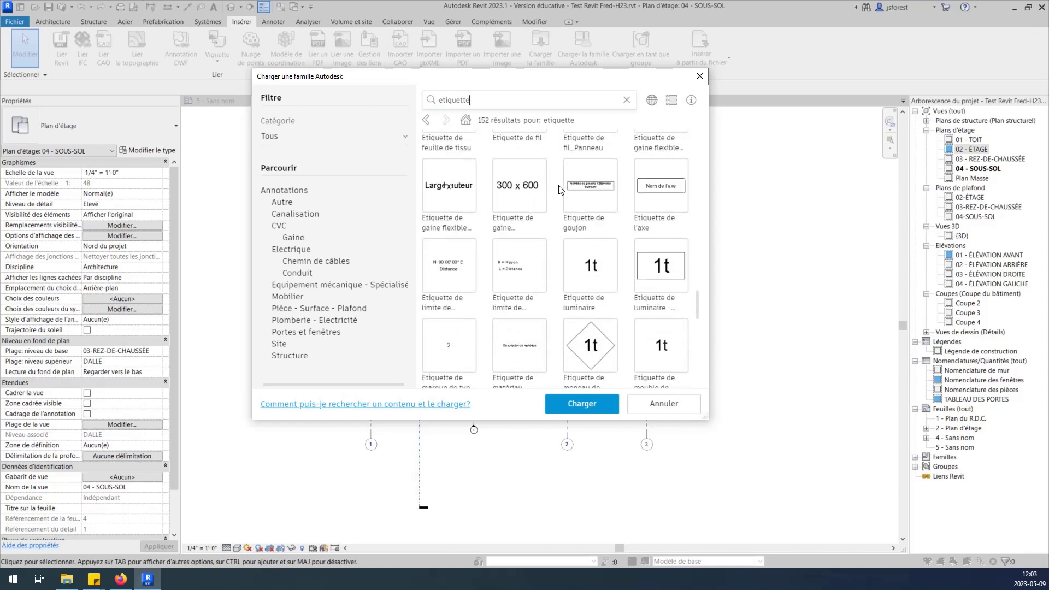
pyautogui.scroll(-5, 559, 190)
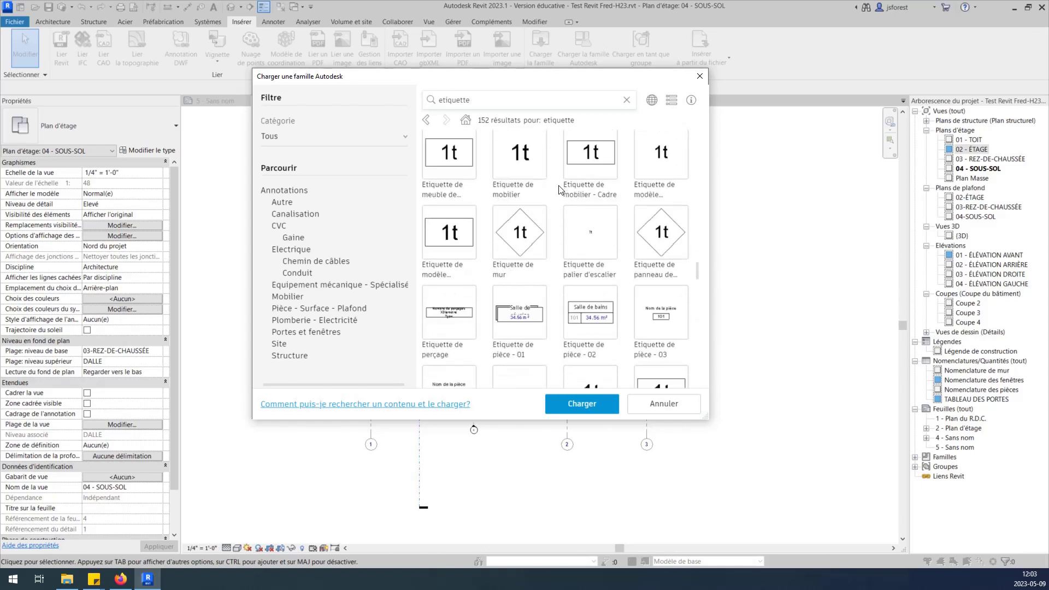
pyautogui.scroll(-2, 558, 190)
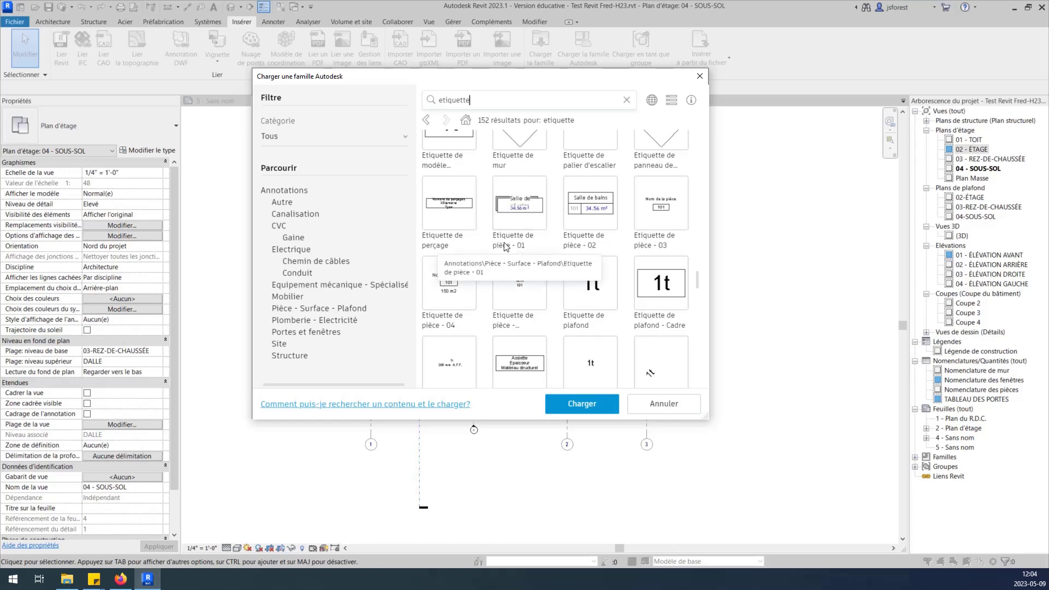
pyautogui.click(522, 216)
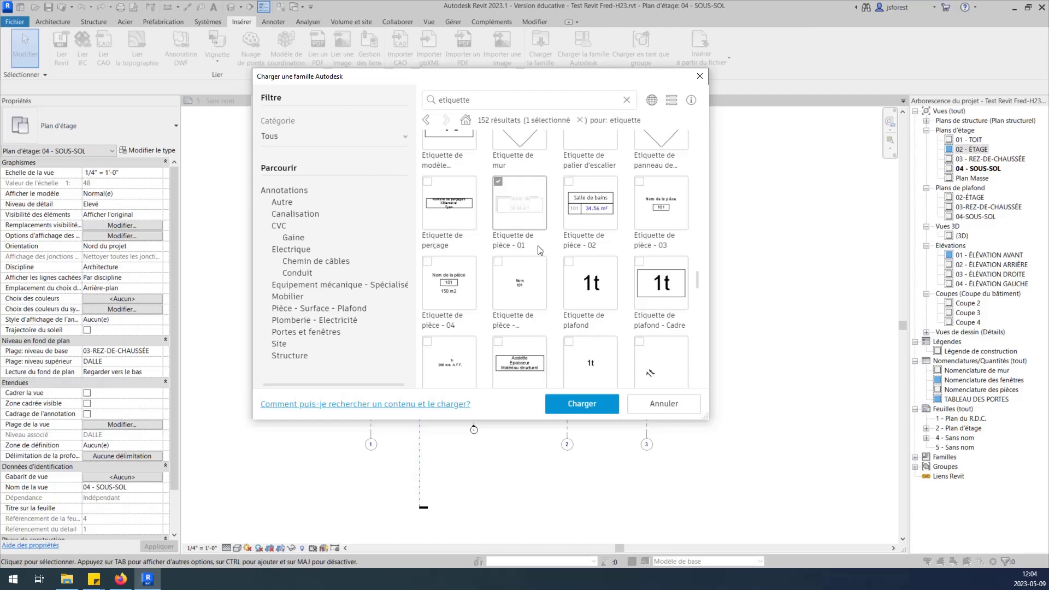
pyautogui.click(587, 403)
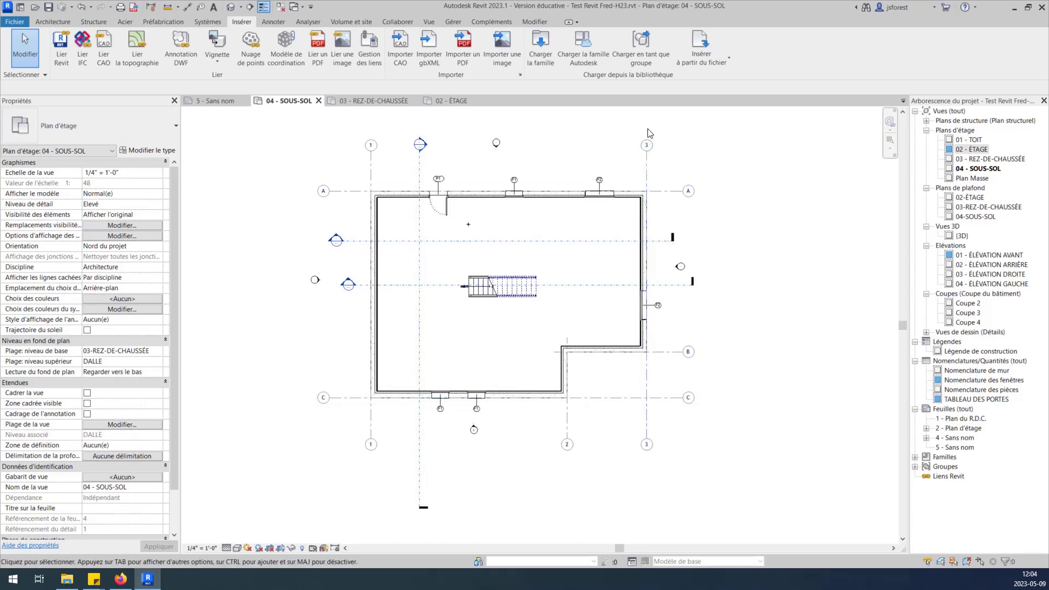
# - Place a room inside the exterior walls of the 04 - SOUS-SOL plan
pyautogui.click(53, 21)
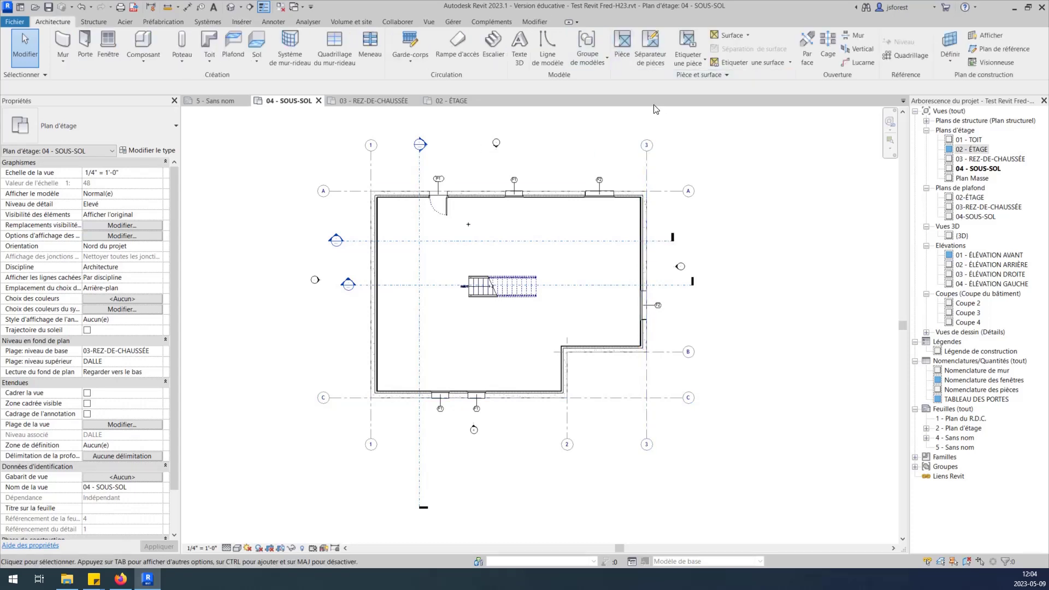
pyautogui.click(687, 43)
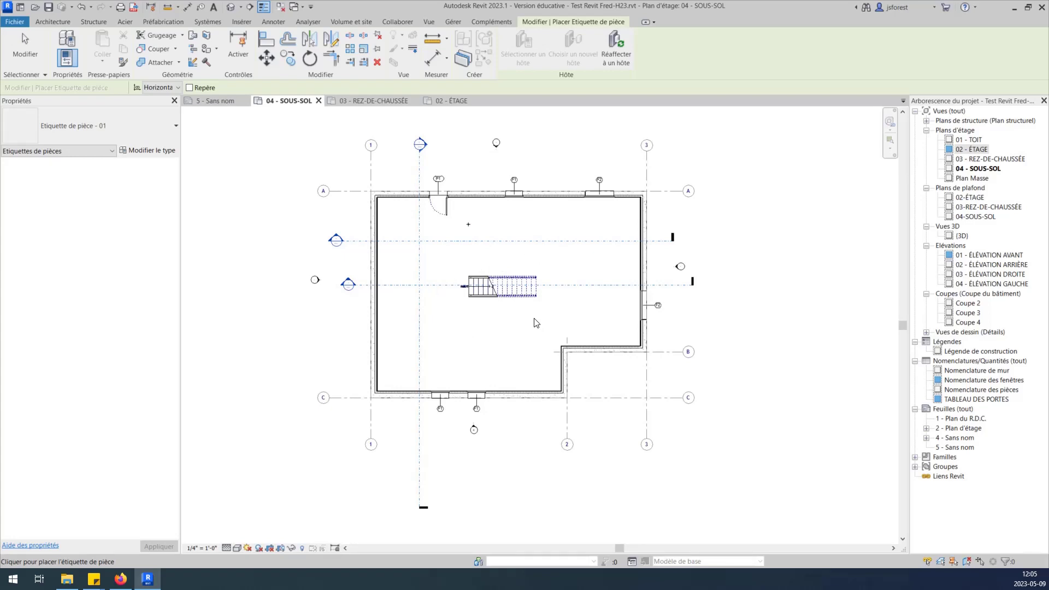
pyautogui.click(53, 21)
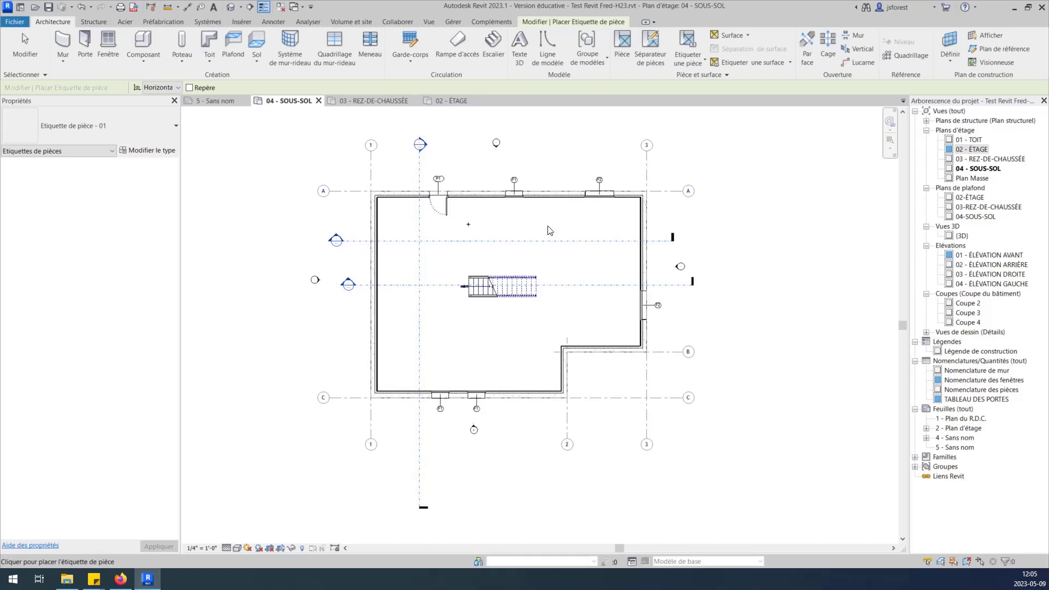
pyautogui.click(624, 42)
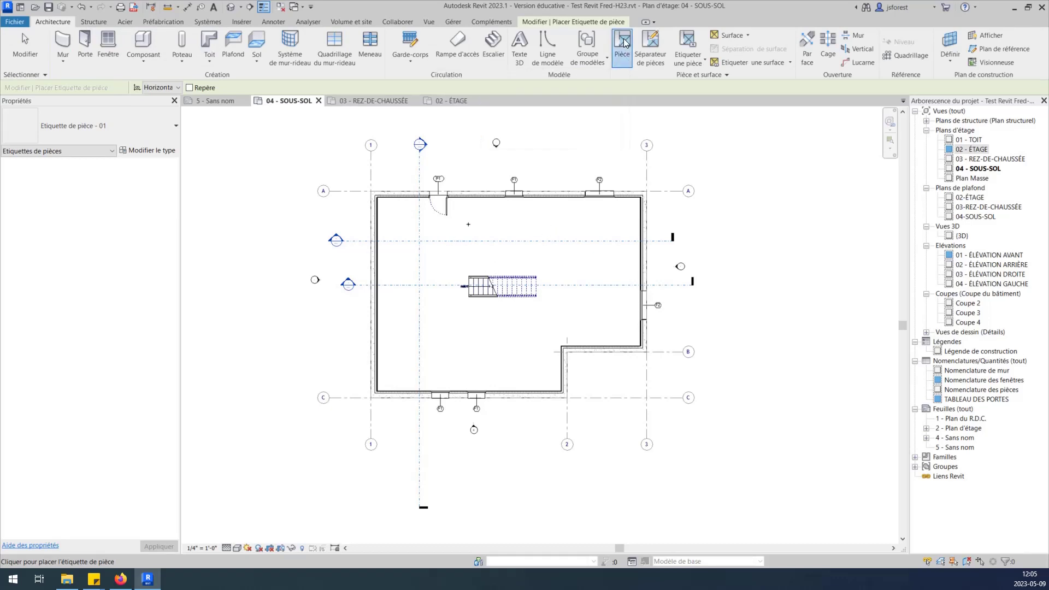
pyautogui.click(502, 268)
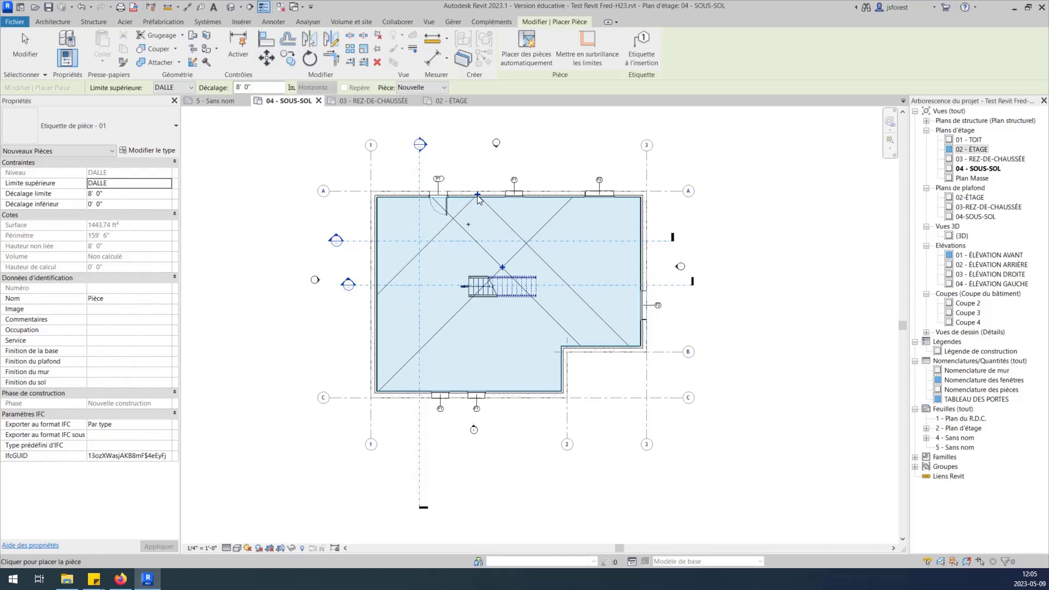
pyautogui.press('Escape')
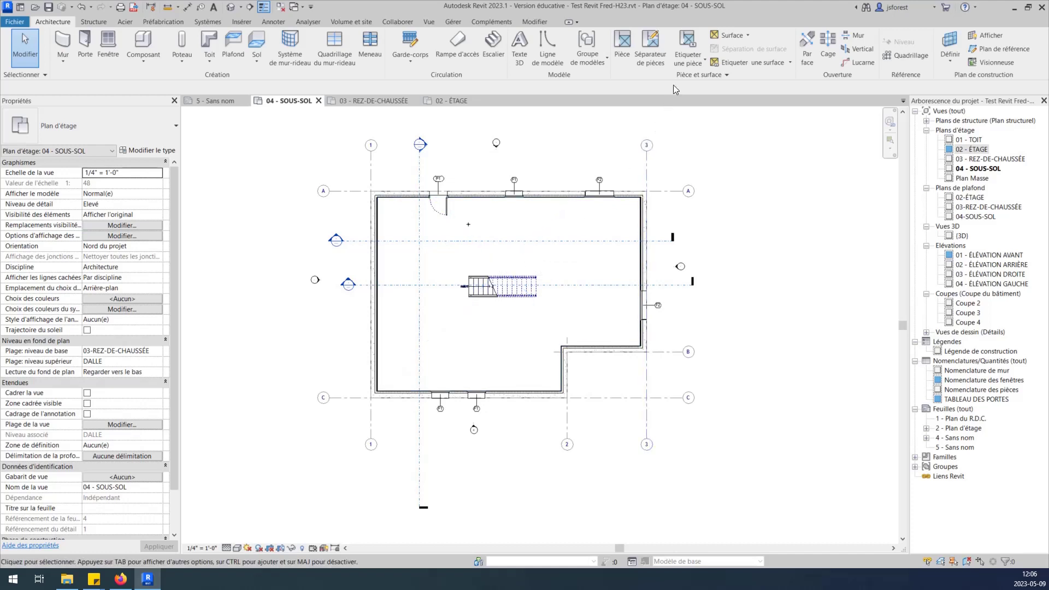
# - Tag the basement room with Etiquette de pièce - 01, placing the tag just above the stairs
pyautogui.click(687, 43)
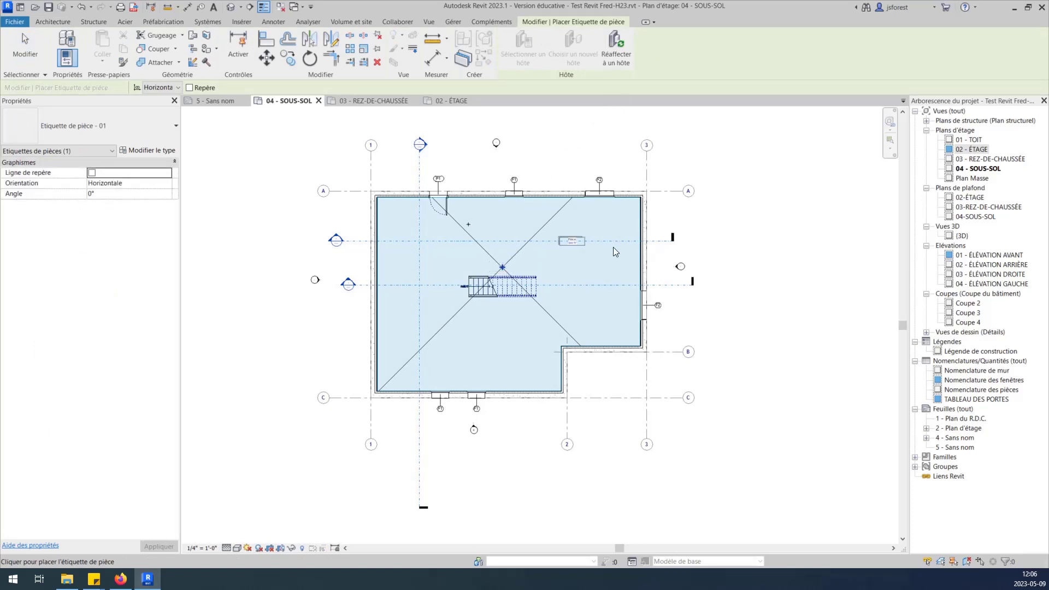
pyautogui.click(502, 260)
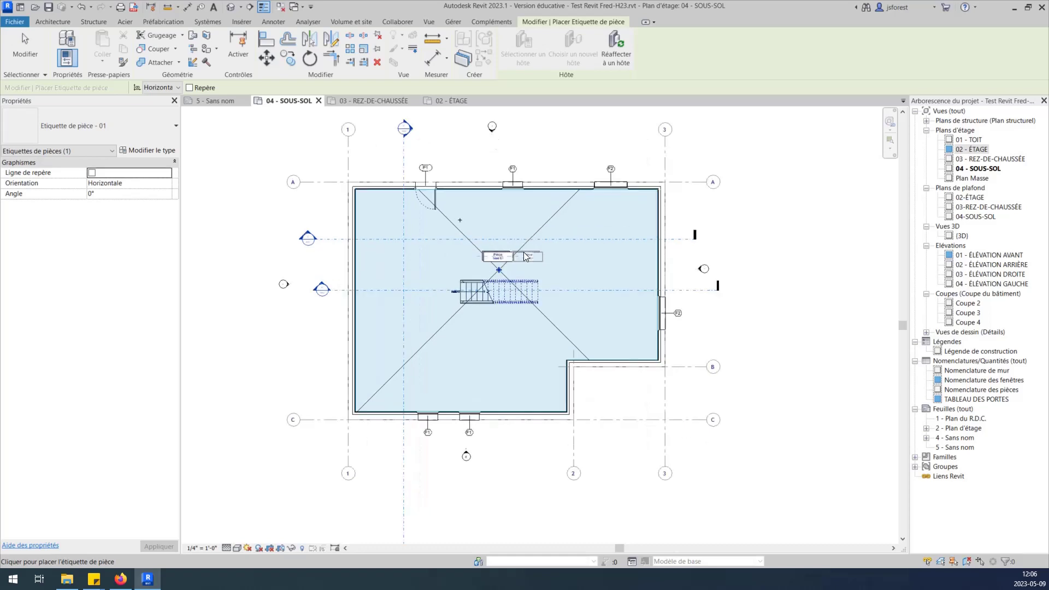
pyautogui.press('Escape')
pyautogui.press('Escape')
# - Rename the basement room to "N-AMÉNAGER" through its tag
pyautogui.scroll(5, 507, 261)
pyautogui.scroll(2, 508, 263)
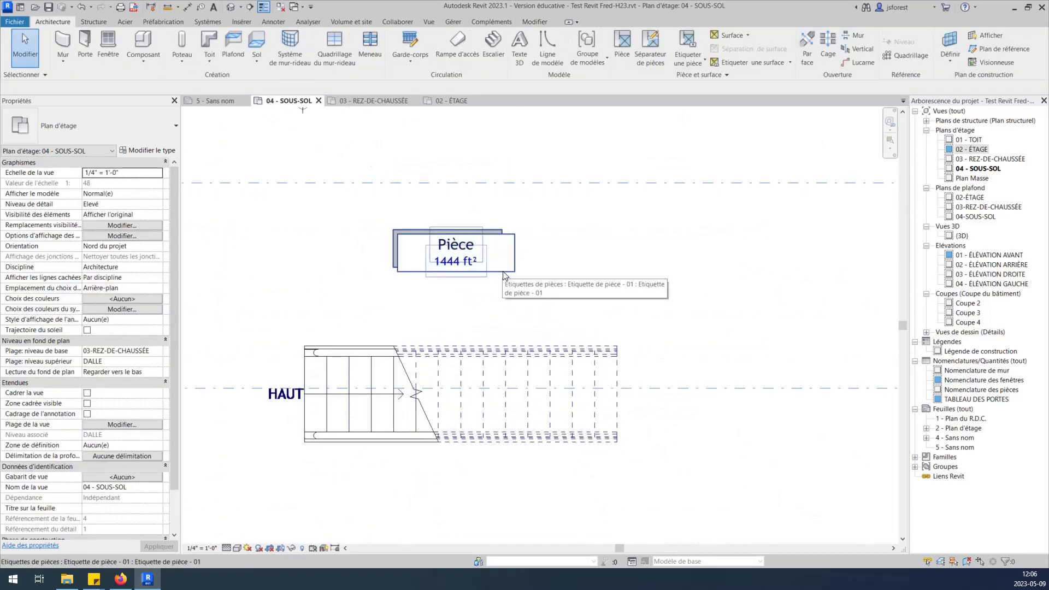
pyautogui.click(451, 250)
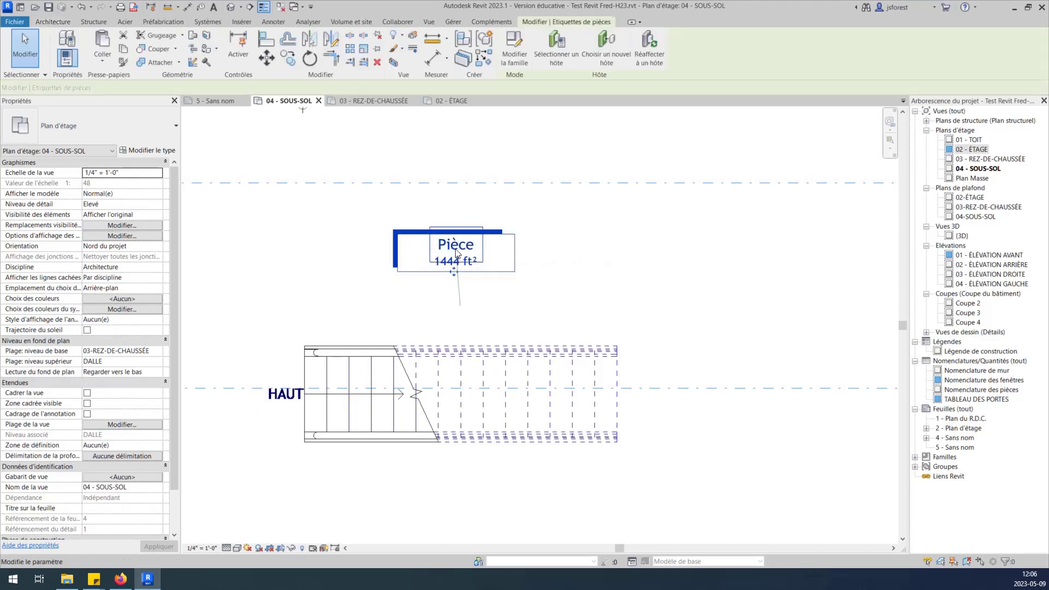
pyautogui.click(462, 249)
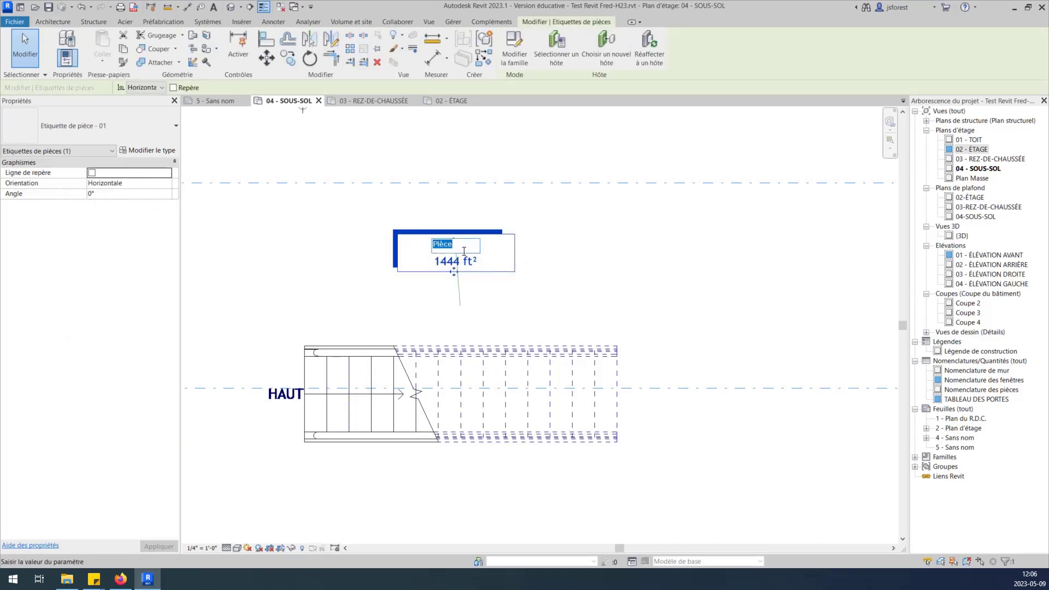
pyautogui.write('NON-AMÉNAGER')
pyautogui.scroll(-1, 556, 290)
pyautogui.click(556, 288)
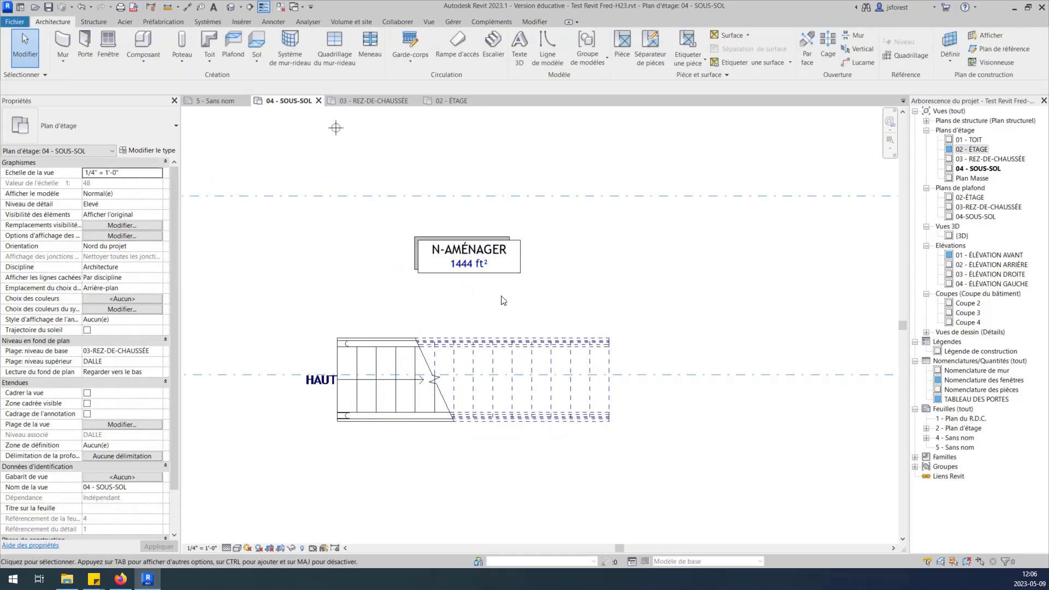
# - Turn on the room tag's leader line and move the tag sideways away from the leader's end
pyautogui.click(484, 273)
pyautogui.click(92, 173)
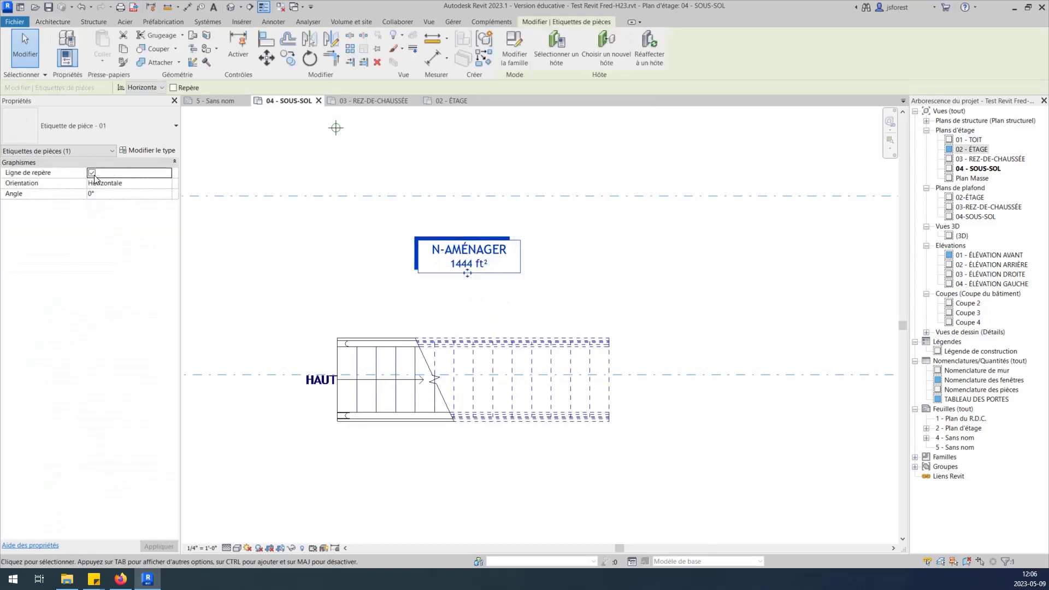
pyautogui.click(540, 286)
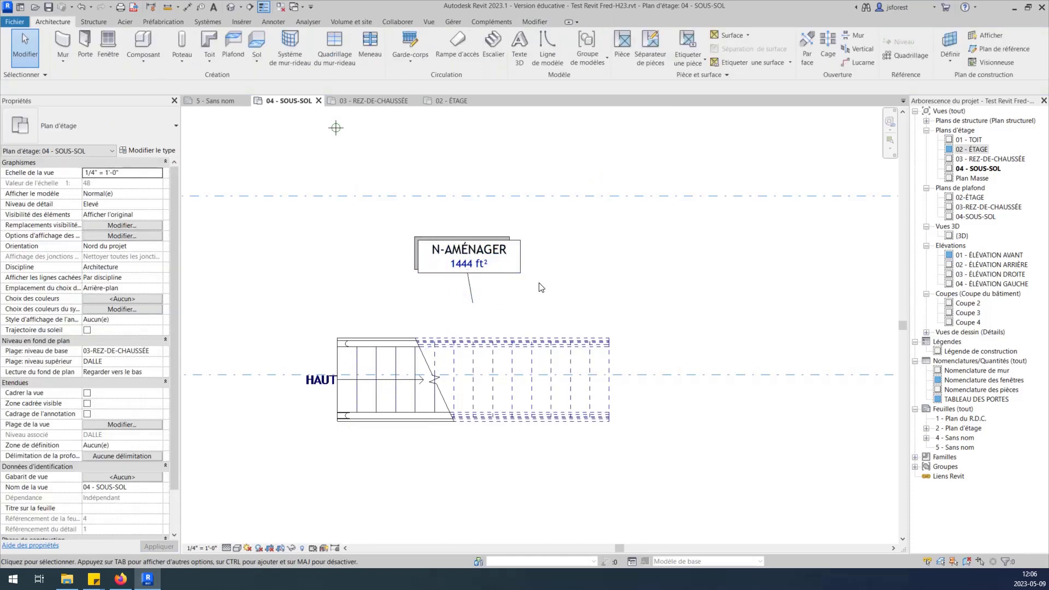
pyautogui.click(477, 277)
pyautogui.moveTo(477, 277); pyautogui.dragTo(595, 260)
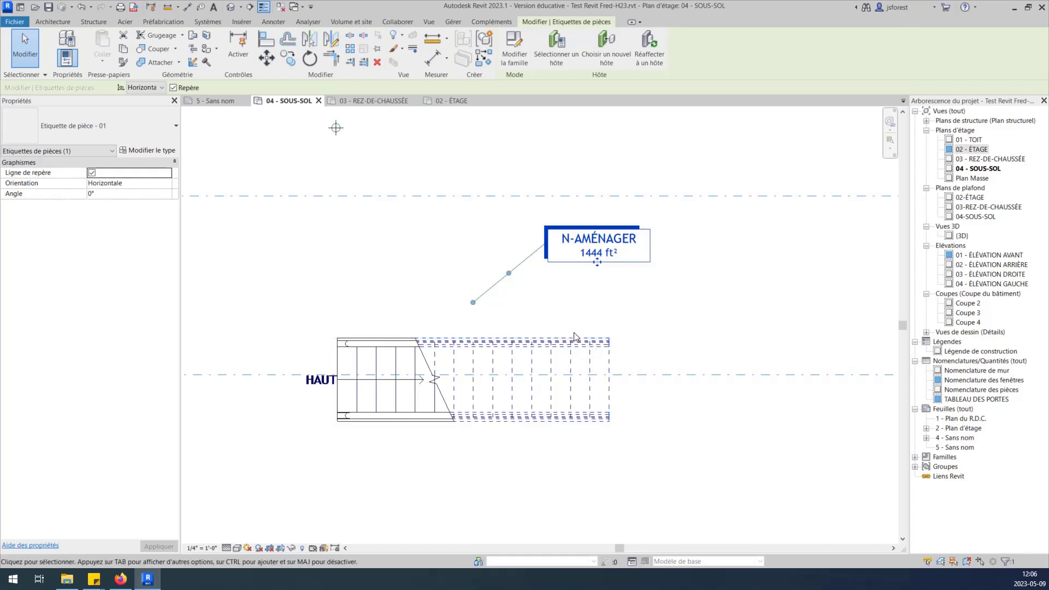
# - Turn off the room tag's leader line
pyautogui.click(92, 173)
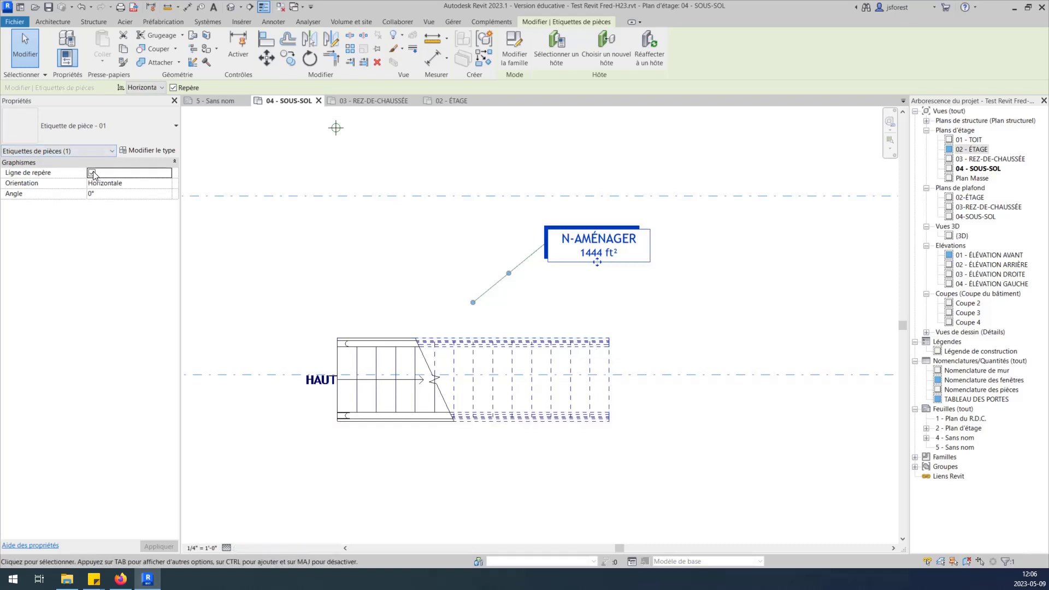
pyautogui.click(560, 271)
pyautogui.scroll(1, 441, 333)
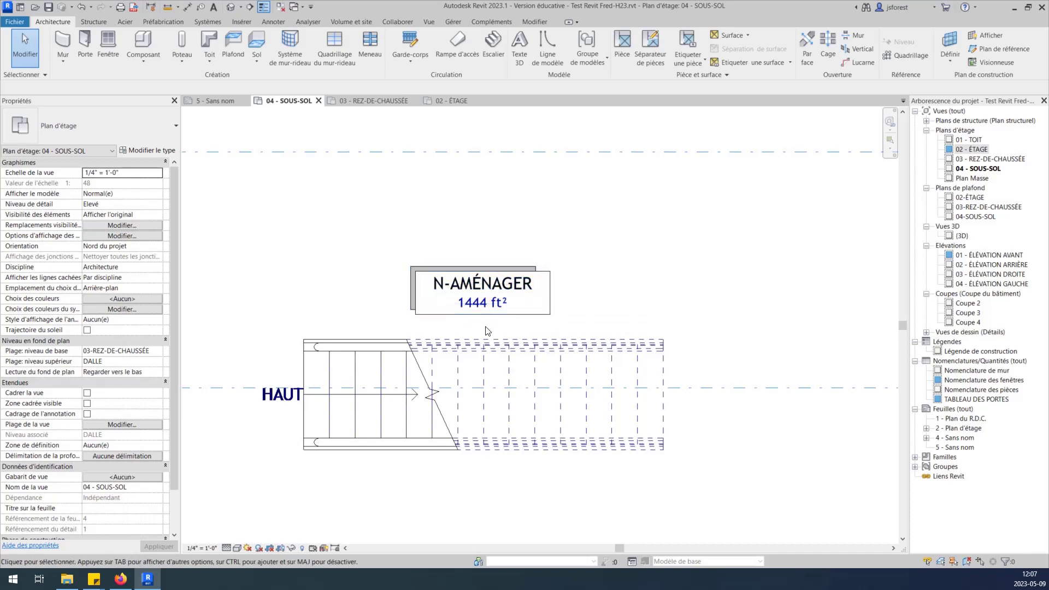
# - Open the N-AMÉNAGER room tag's family for editing and select its room name label
pyautogui.click(483, 307)
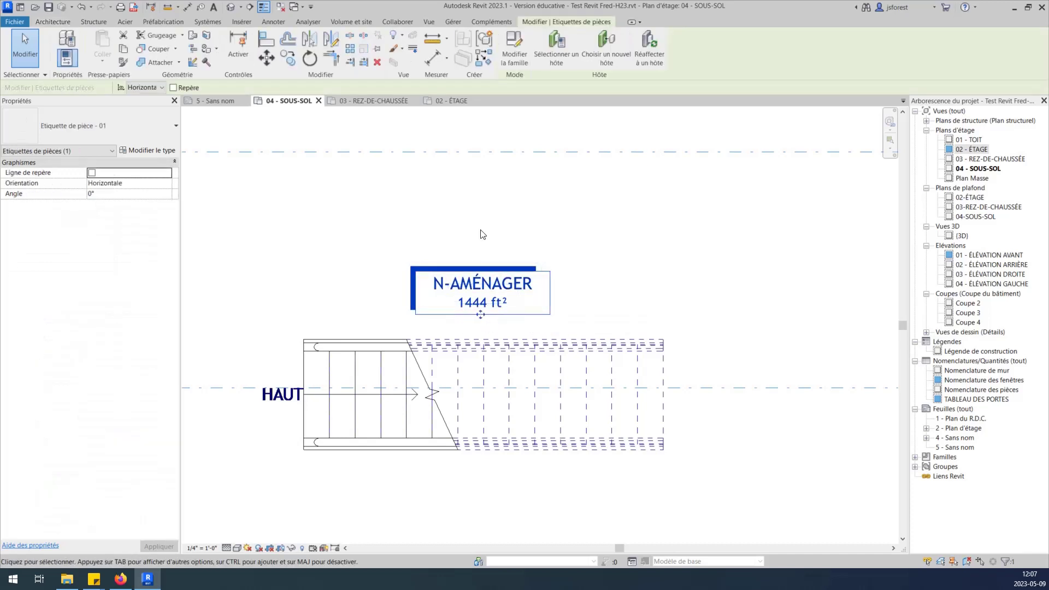
pyautogui.click(516, 53)
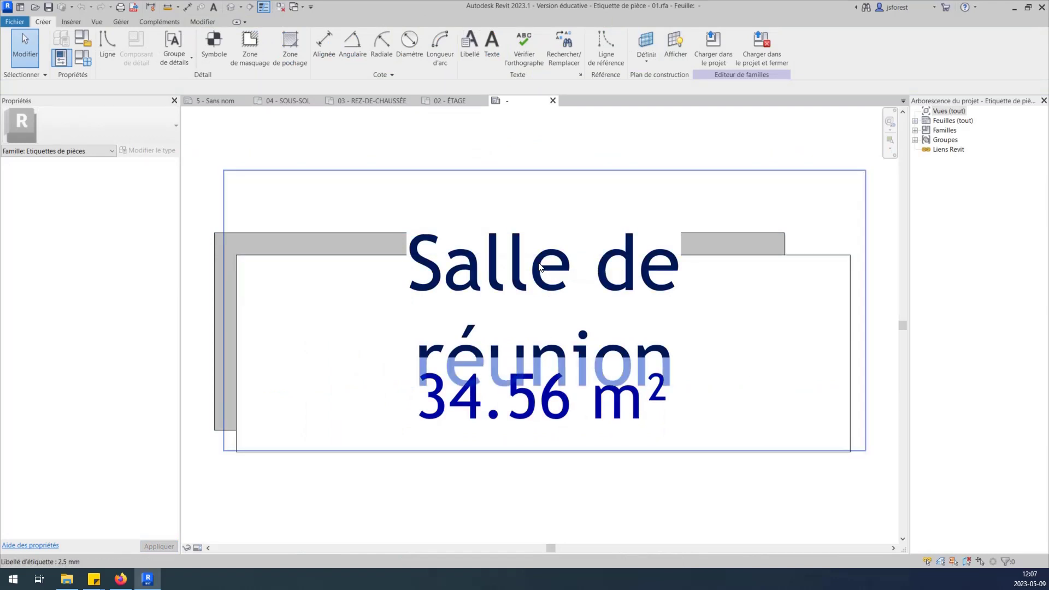
pyautogui.click(539, 266)
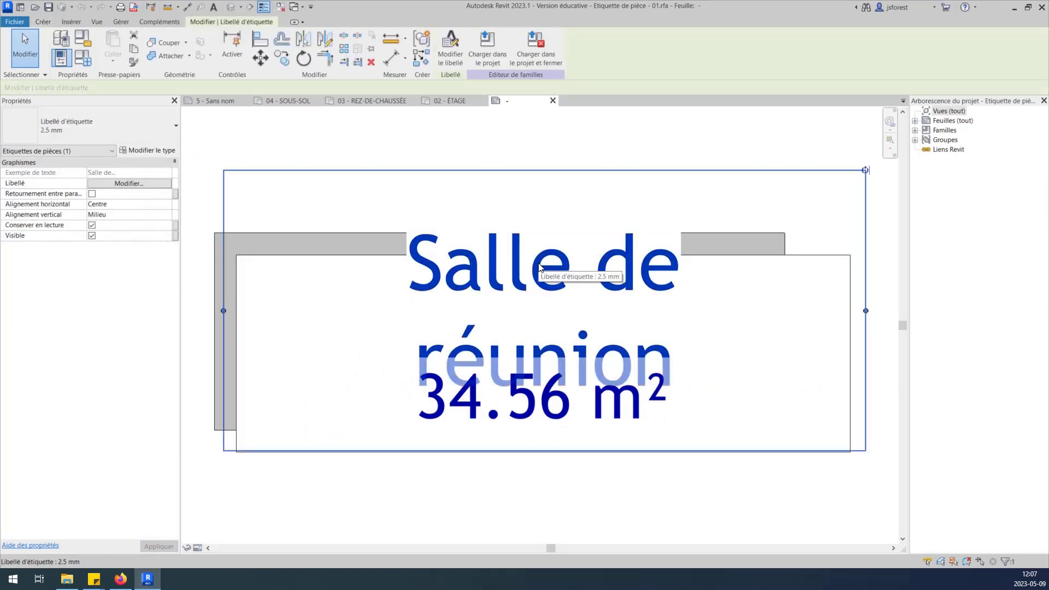
# - Open the Surface parameter's format settings in the tag's area label and turn off the project settings
pyautogui.click(561, 425)
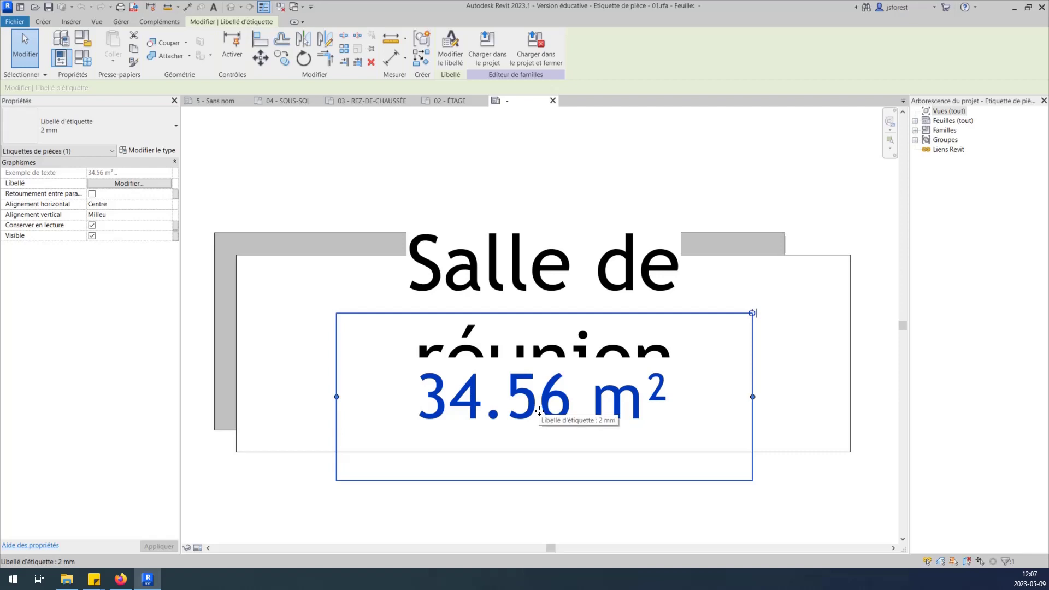
pyautogui.click(110, 184)
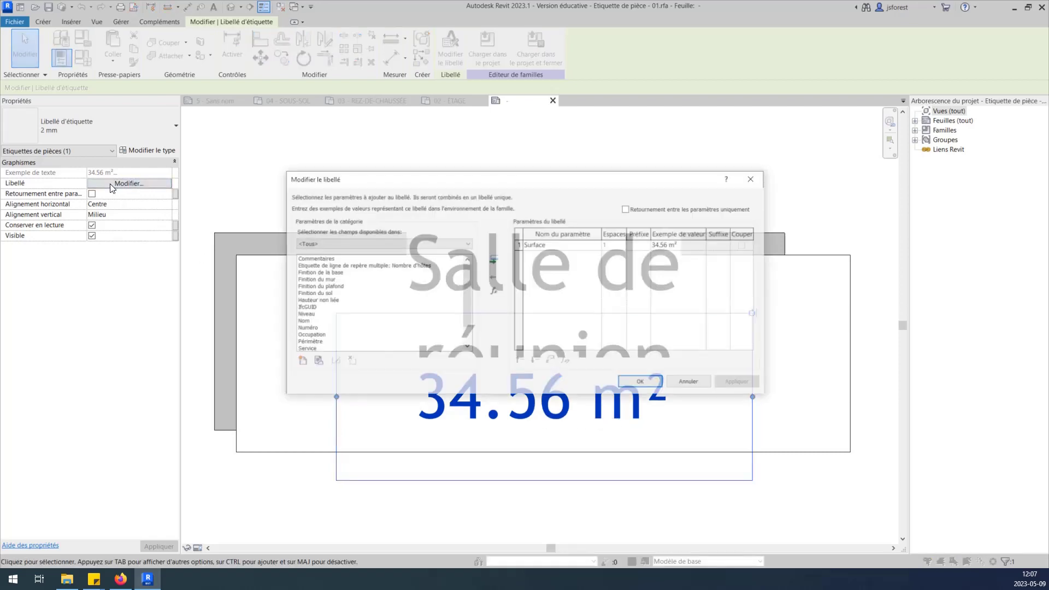
pyautogui.click(682, 247)
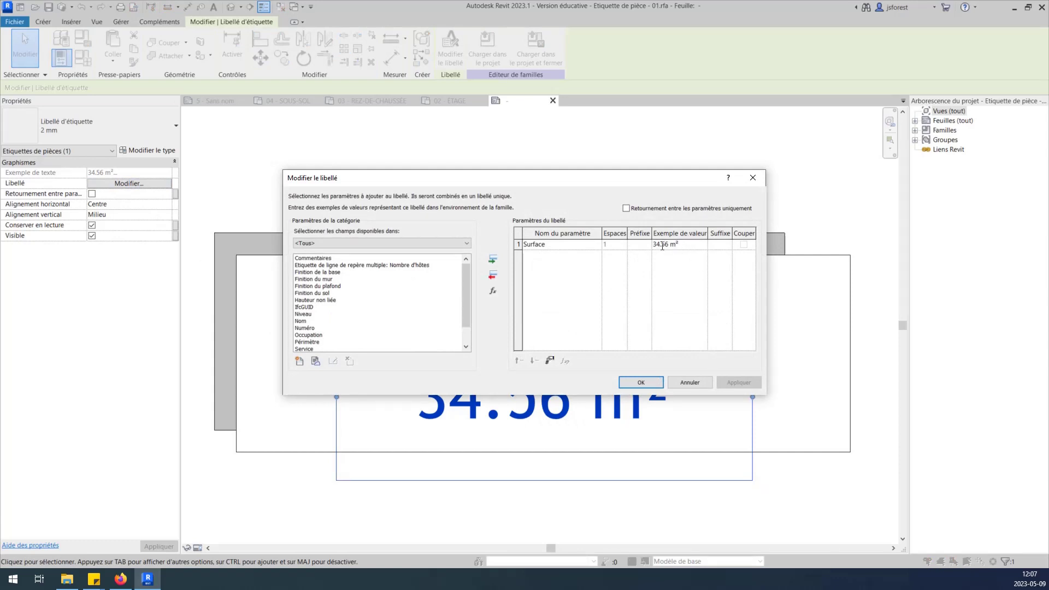
pyautogui.click(550, 361)
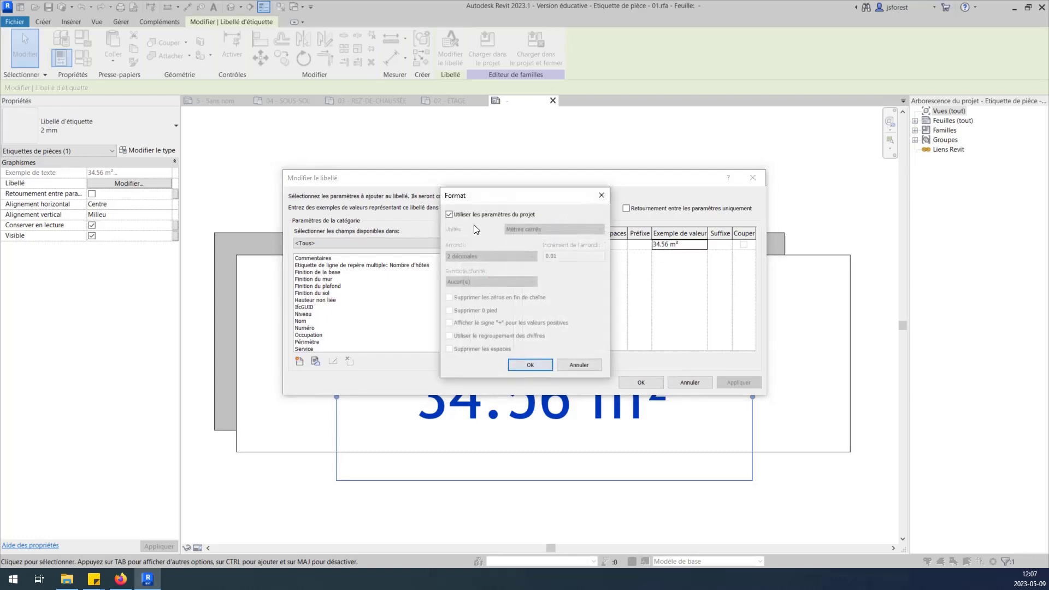
pyautogui.click(449, 215)
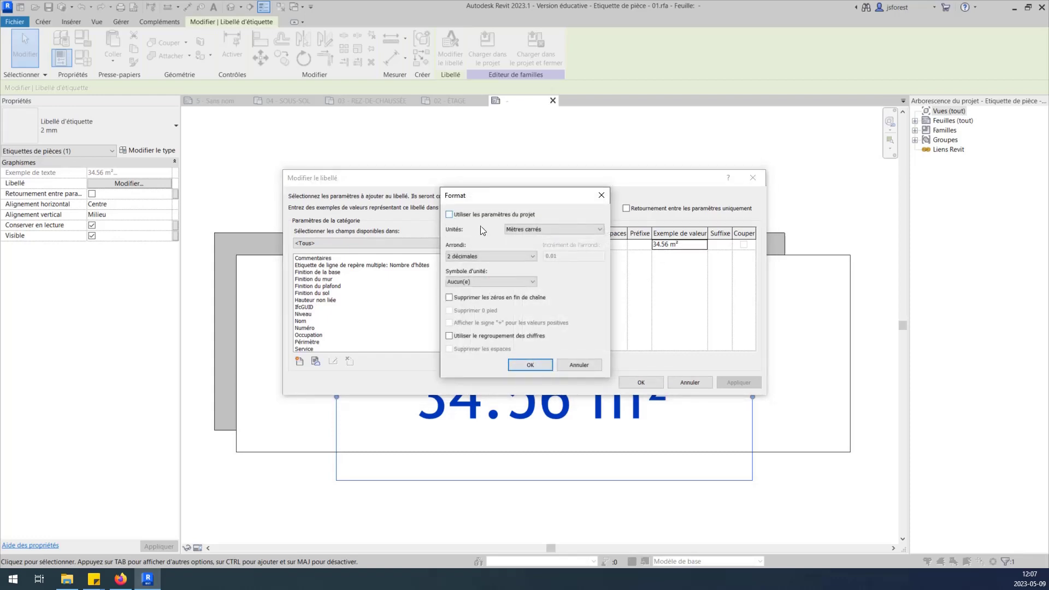
# - Format the Surface value in Pieds carrés with 1 décimale and the ft² symbol, and accept the label changes
pyautogui.click(533, 230)
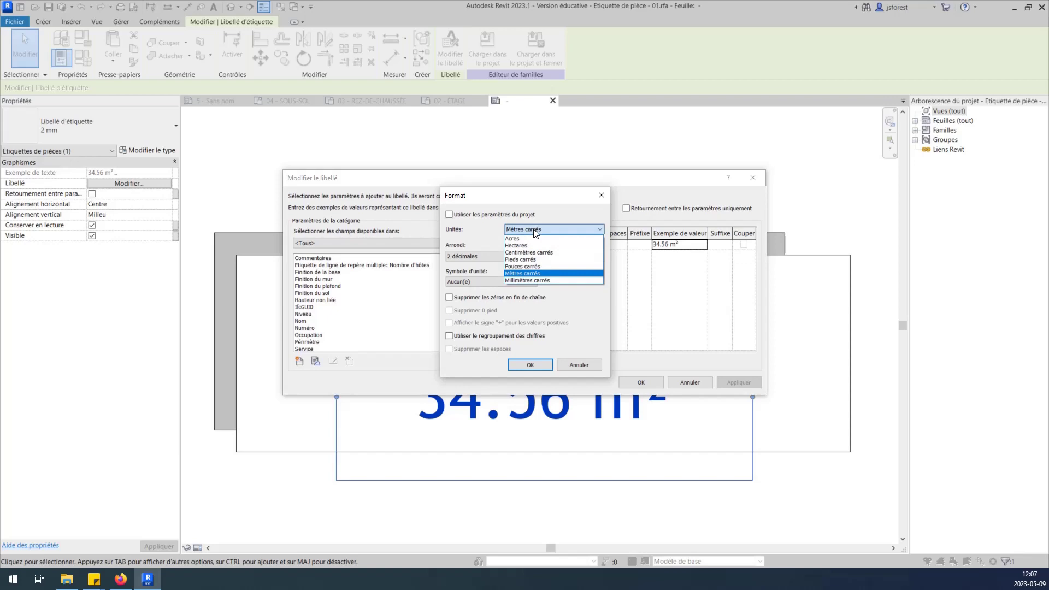
pyautogui.click(523, 260)
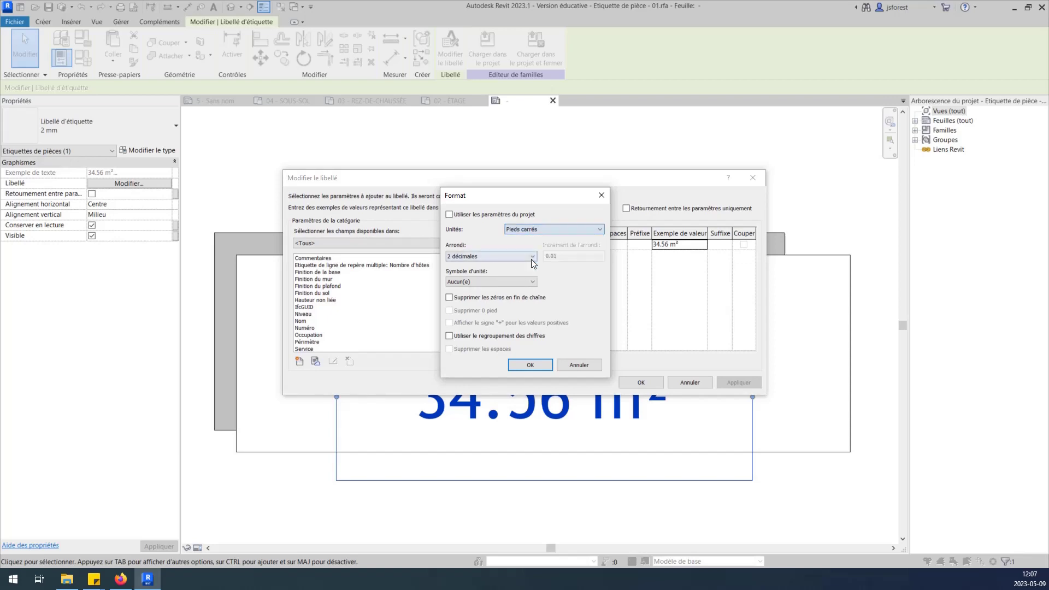
pyautogui.click(448, 258)
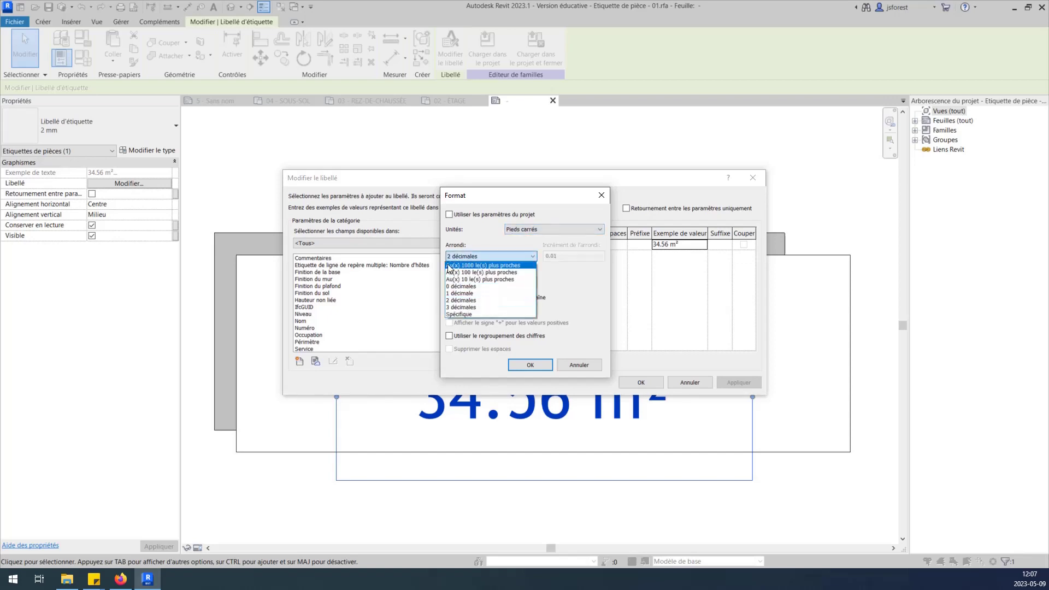
pyautogui.click(470, 293)
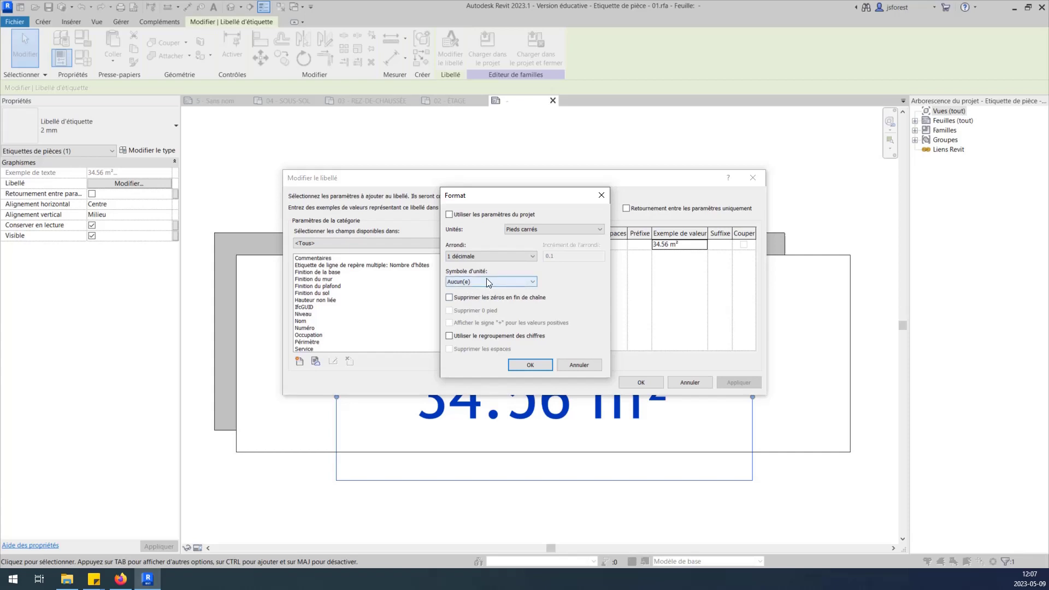
pyautogui.click(484, 279)
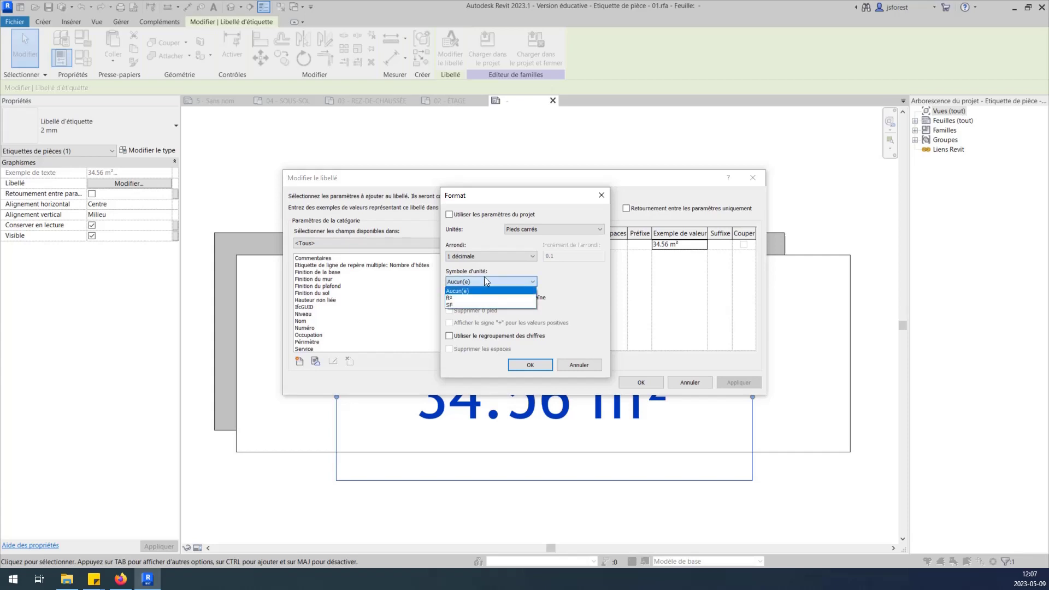
pyautogui.click(463, 298)
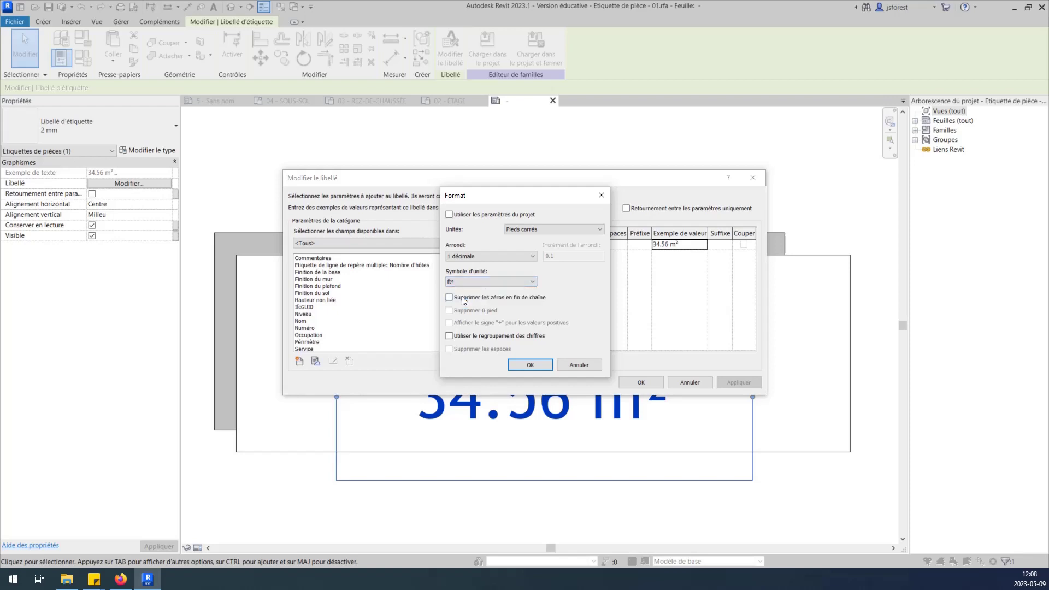
pyautogui.click(529, 366)
pyautogui.click(640, 383)
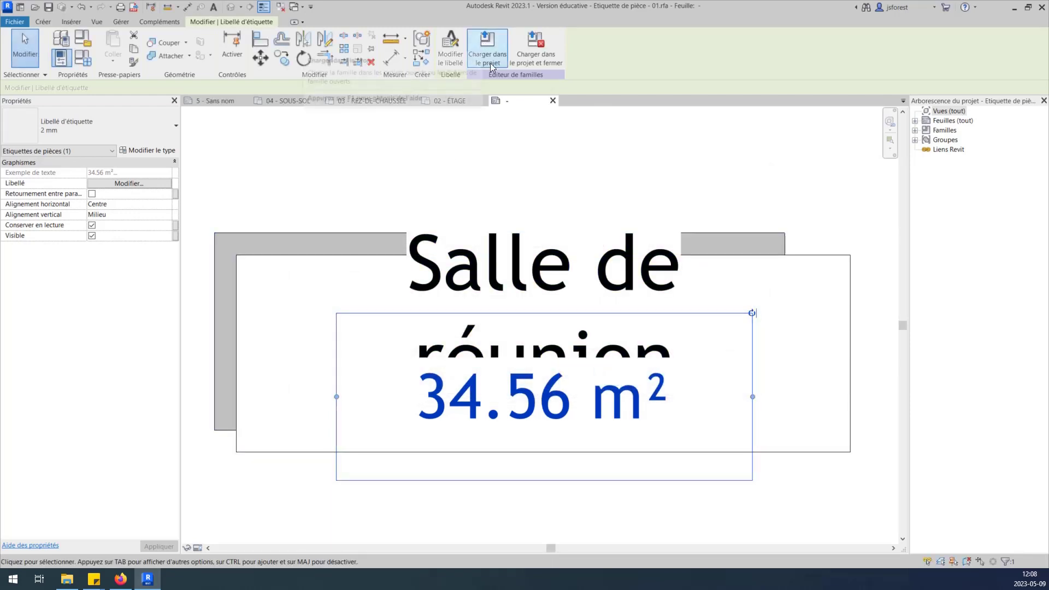
# - Load the edited tag family into the project, replacing the existing version
pyautogui.click(487, 46)
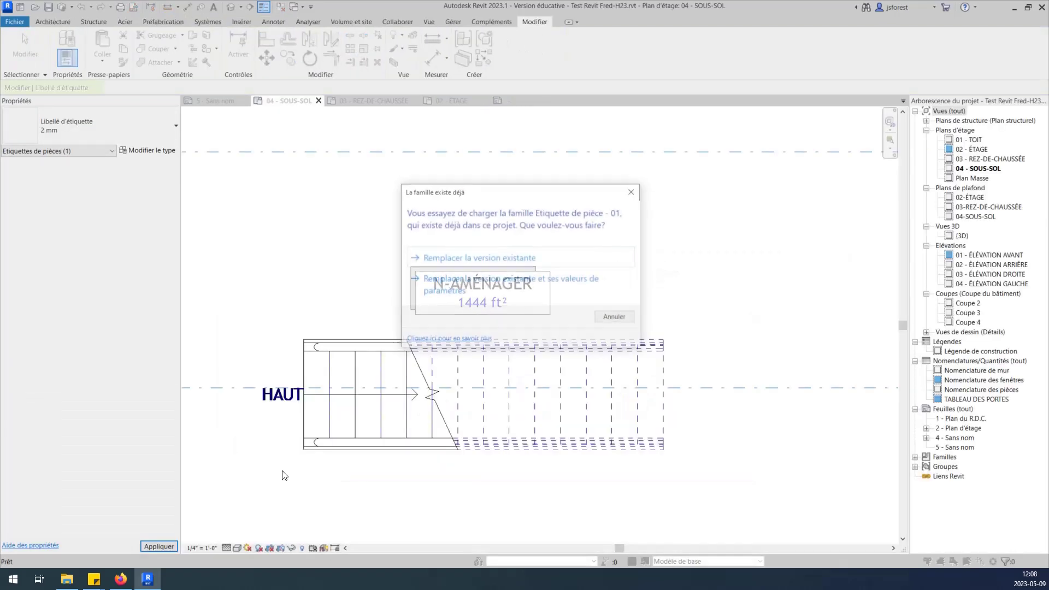
pyautogui.click(494, 257)
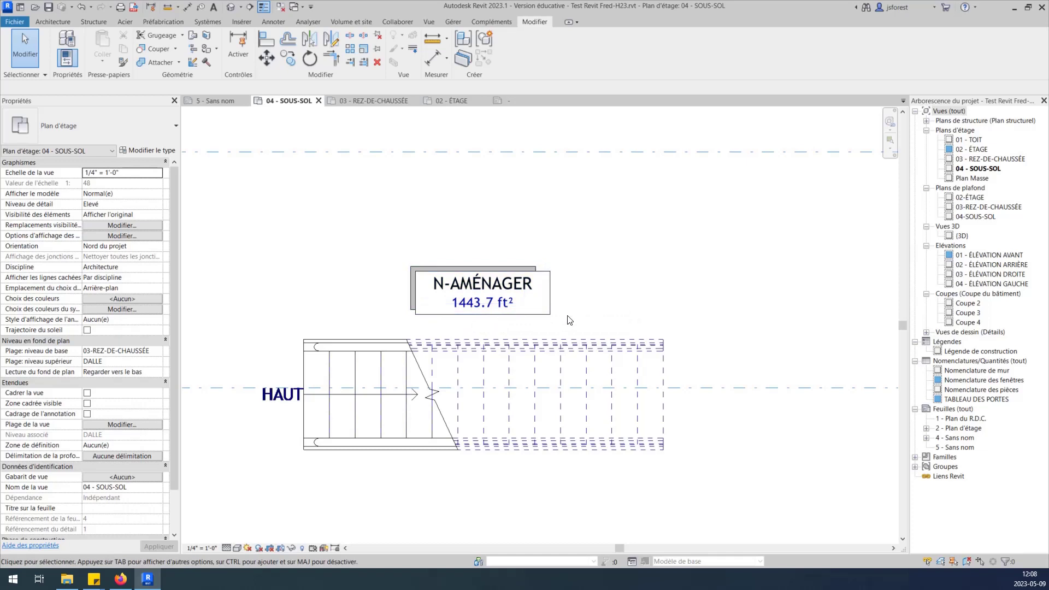
pyautogui.scroll(-1, 564, 320)
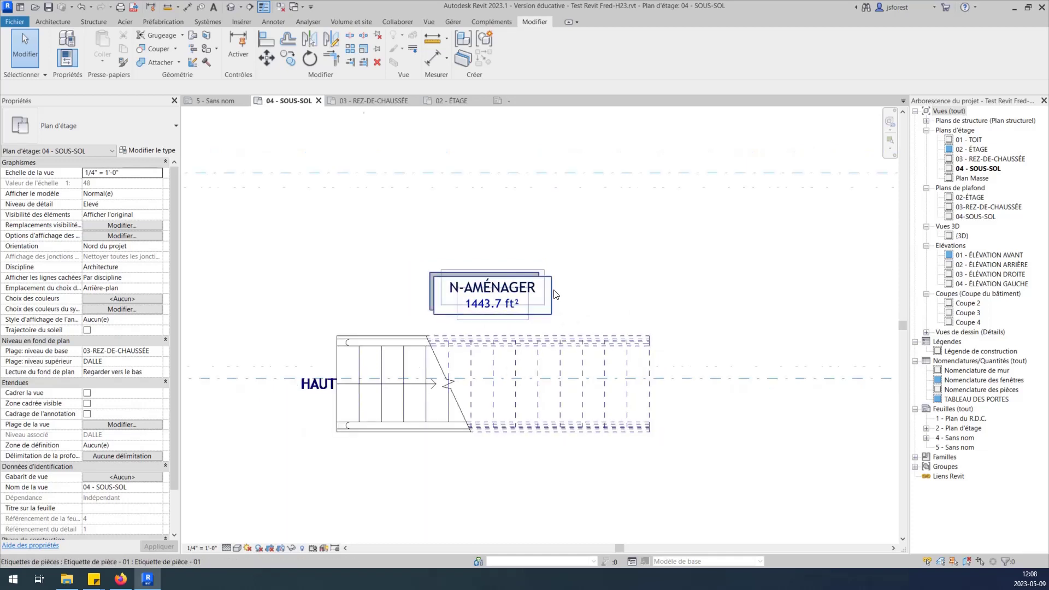
pyautogui.scroll(-1, 601, 279)
pyautogui.scroll(-2, 521, 266)
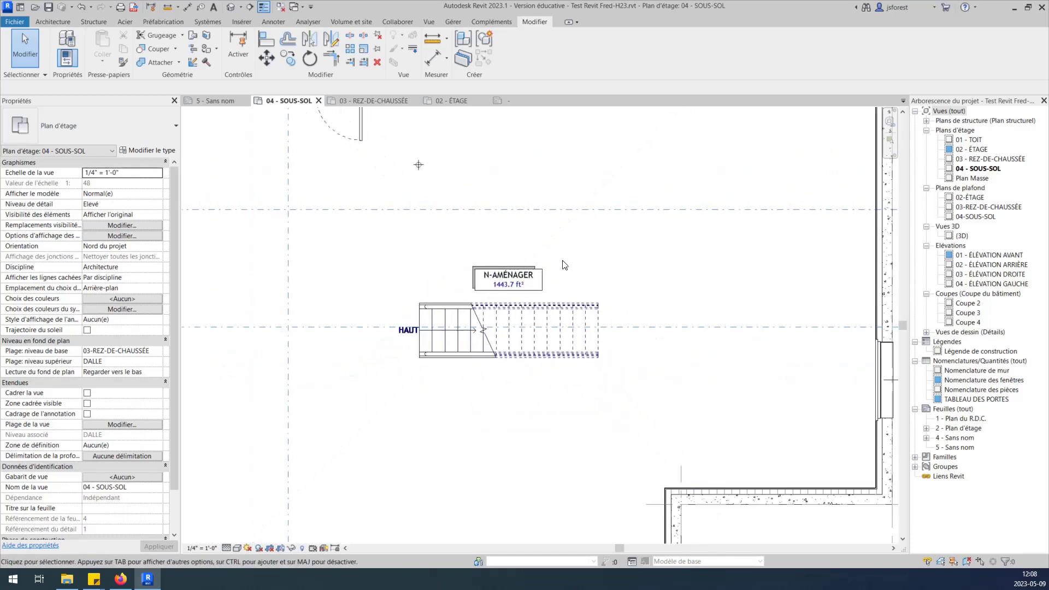
pyautogui.scroll(-1, 534, 267)
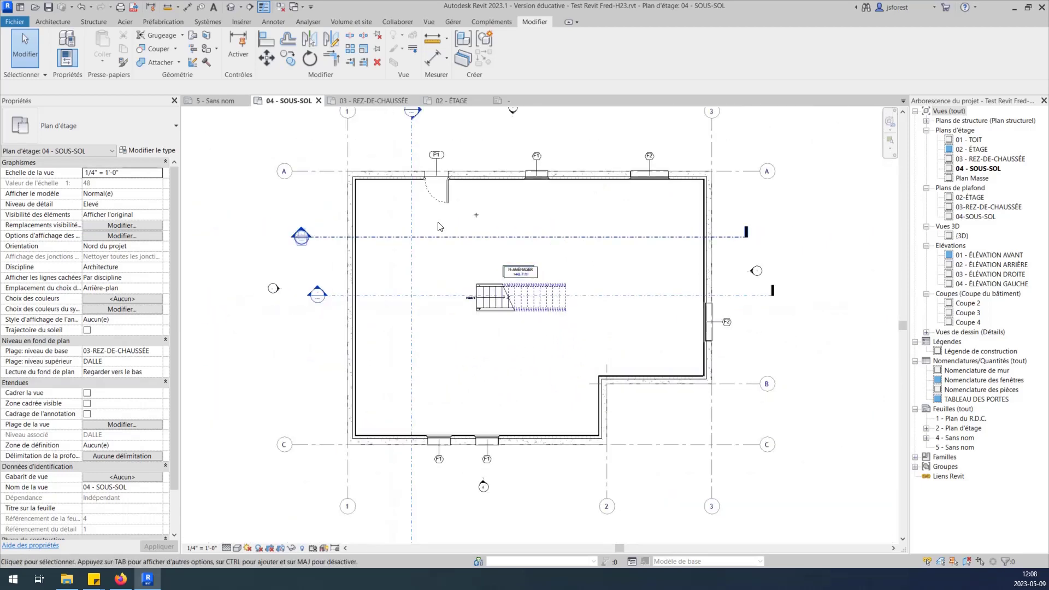
# - Check the 03 - REZ-DE-CHAUSSÉE floor plan and open the 02 - ÉTAGE floor plan
pyautogui.click(385, 100)
pyautogui.scroll(2, 567, 315)
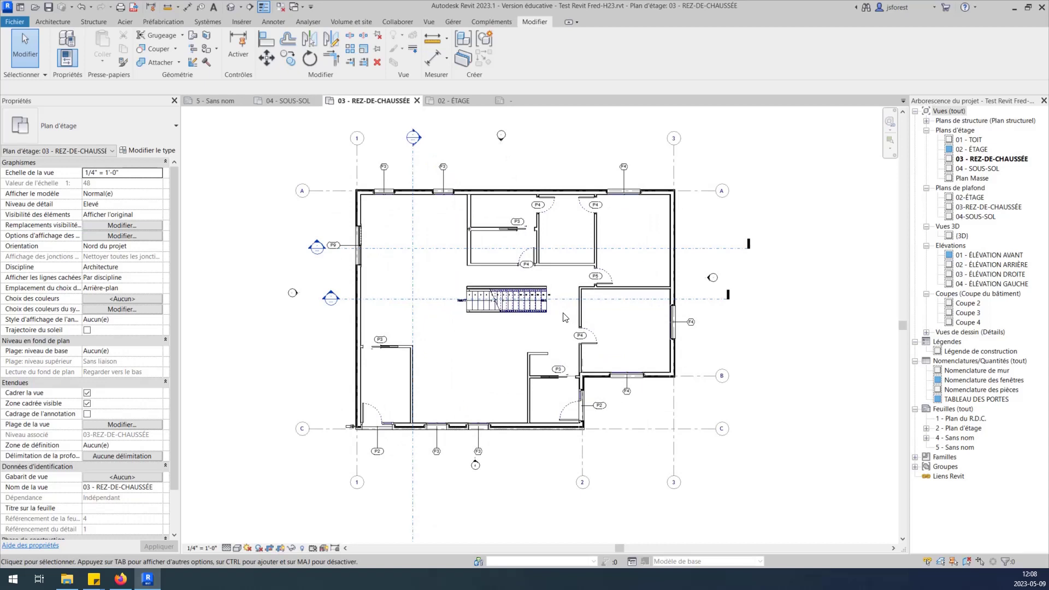
pyautogui.click(458, 101)
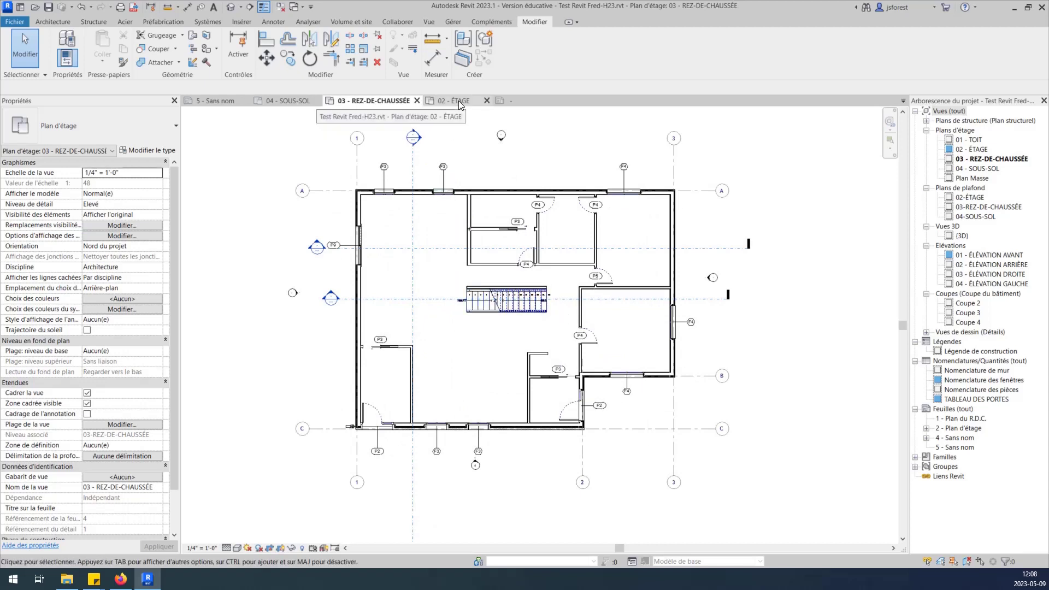
pyautogui.scroll(3, 500, 364)
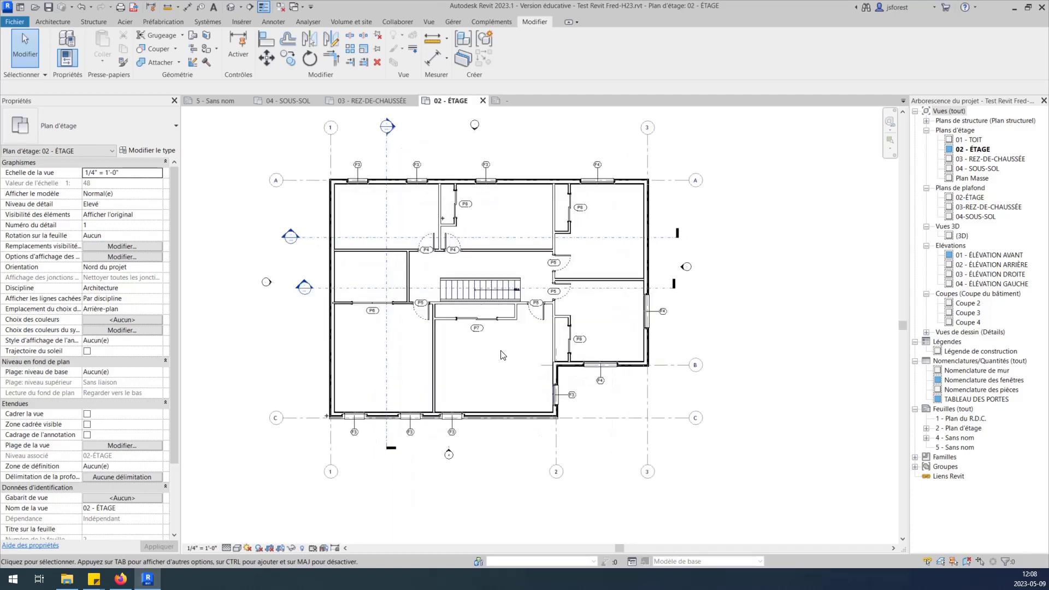
pyautogui.scroll(2, 500, 364)
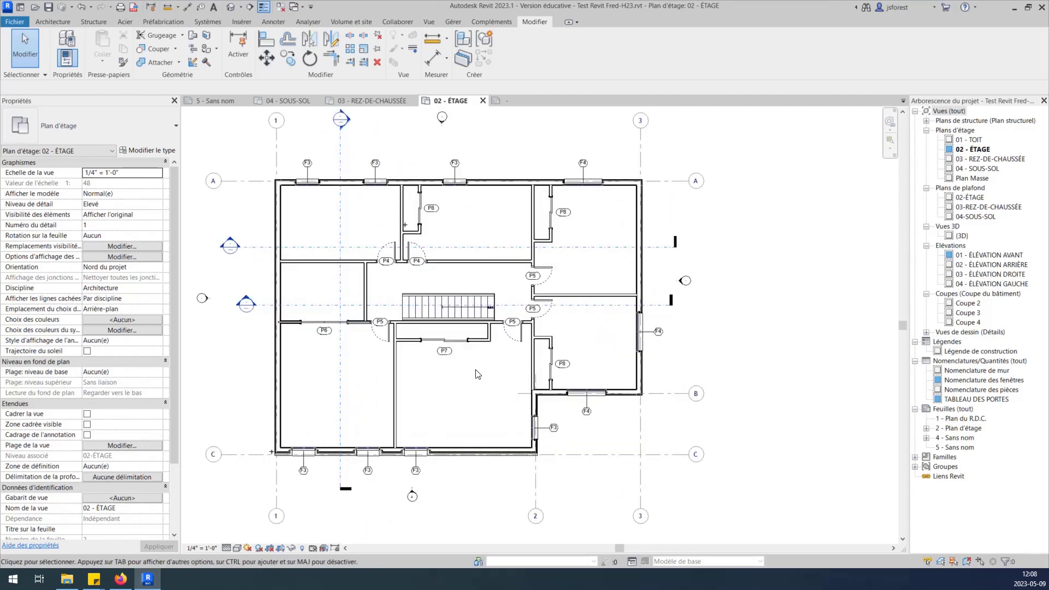
# - Try placing rooms individually in the three spaces along grid A and the small space at the stair's west end
pyautogui.click(49, 25)
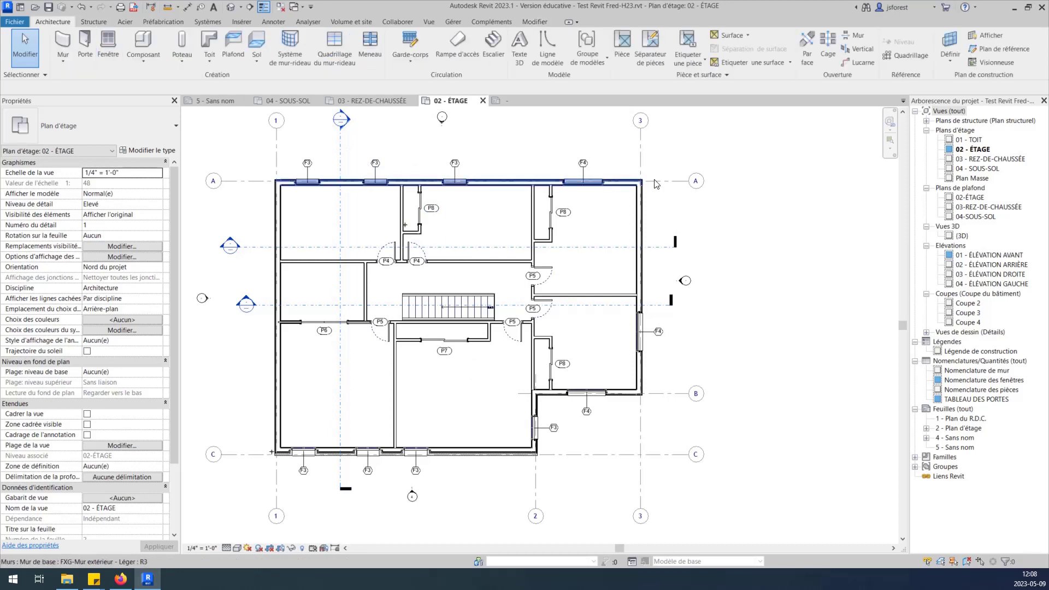
pyautogui.click(689, 46)
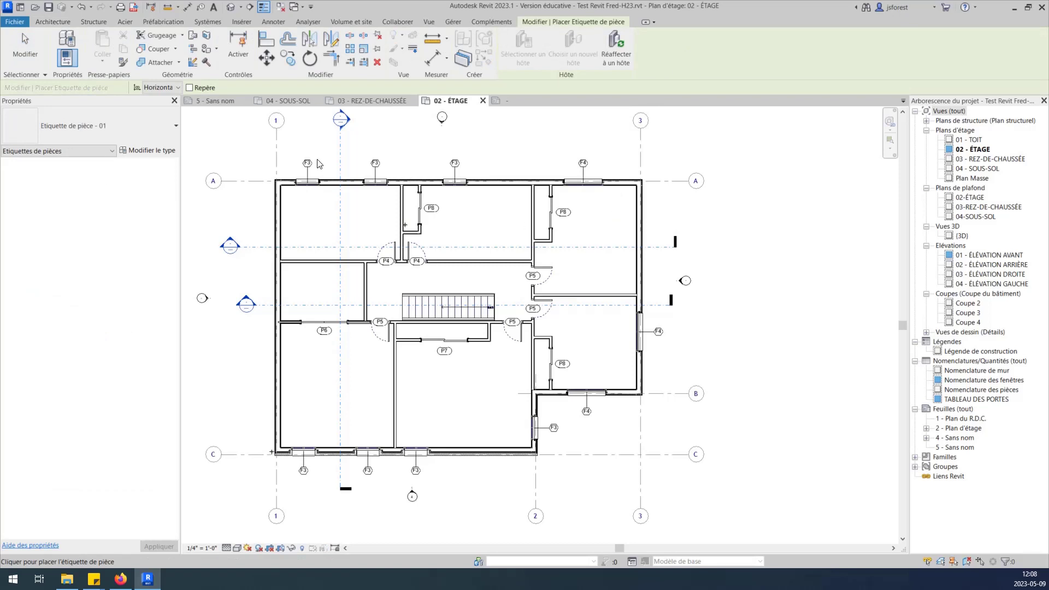
pyautogui.click(52, 22)
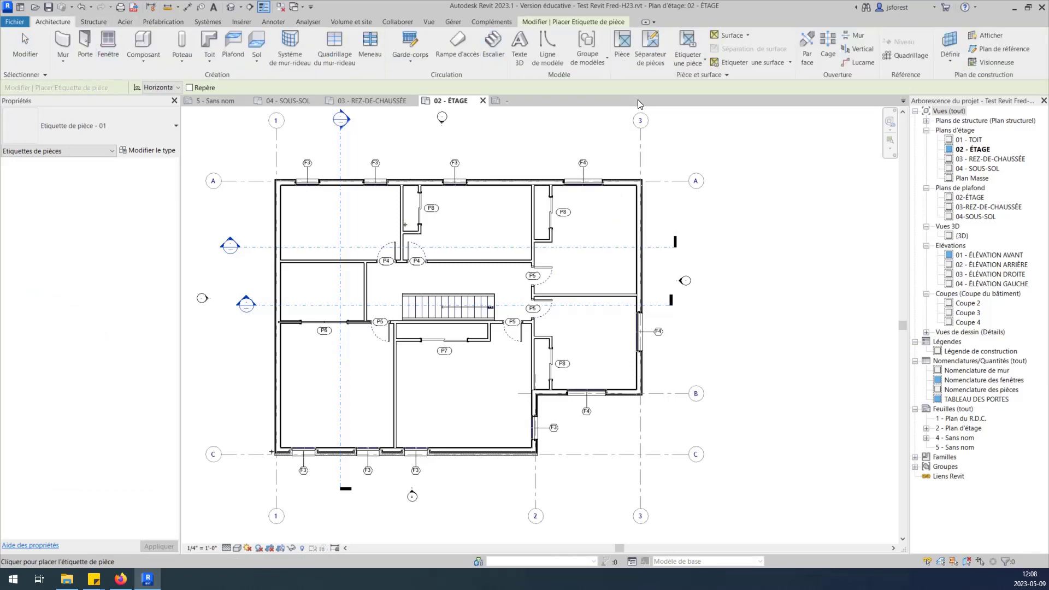
pyautogui.click(622, 41)
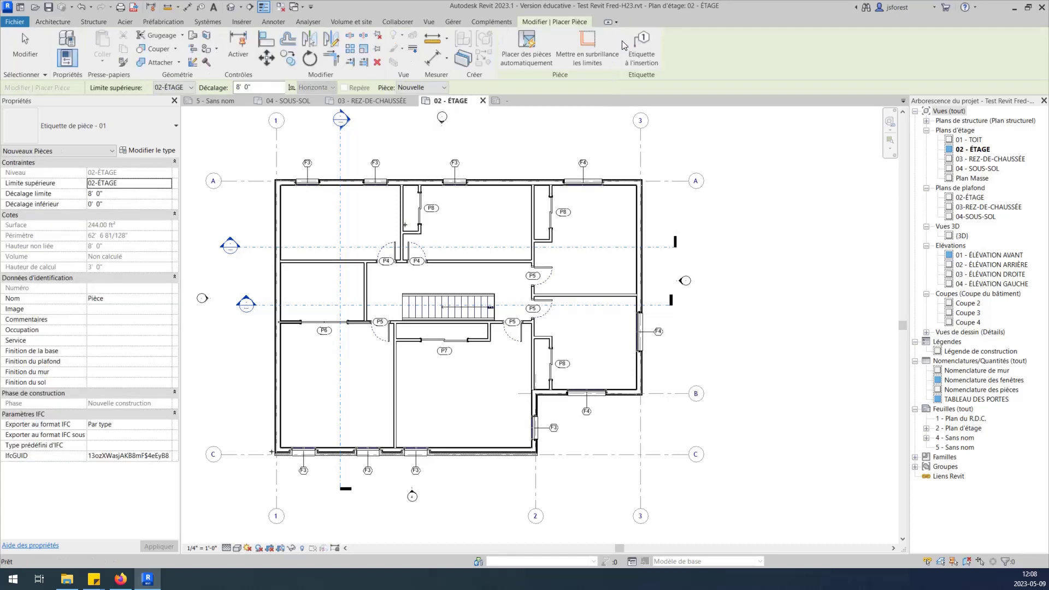
pyautogui.click(585, 251)
pyautogui.click(481, 229)
pyautogui.click(339, 229)
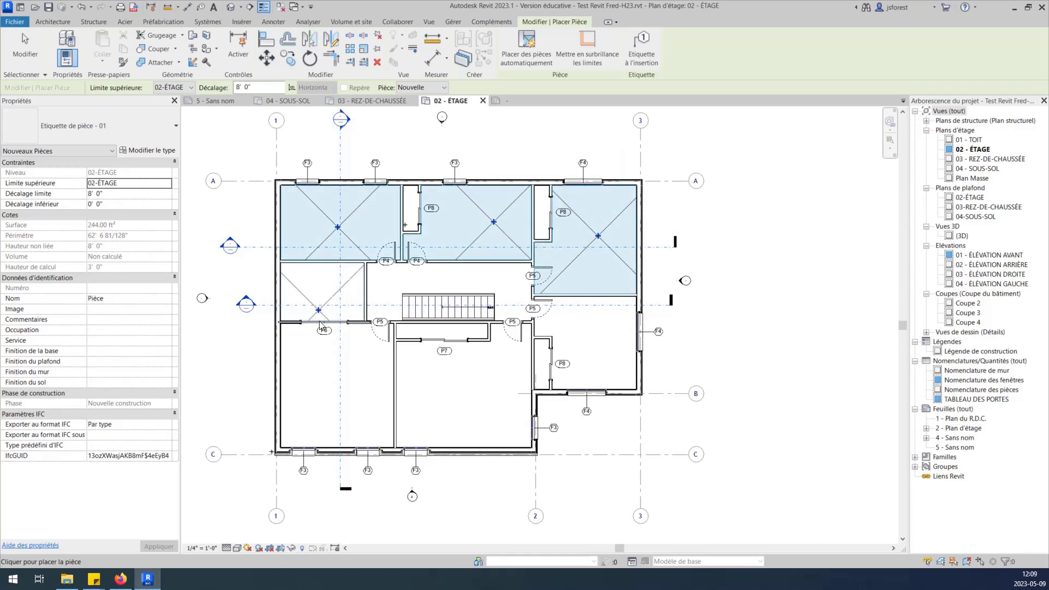
pyautogui.click(327, 282)
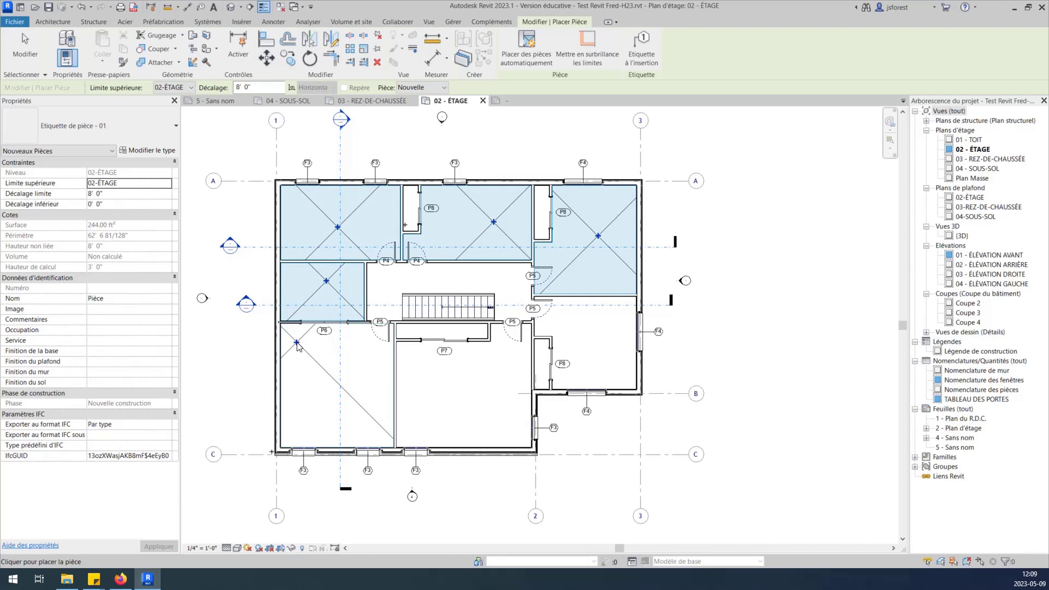
pyautogui.press('Escape')
pyautogui.press('Escape')
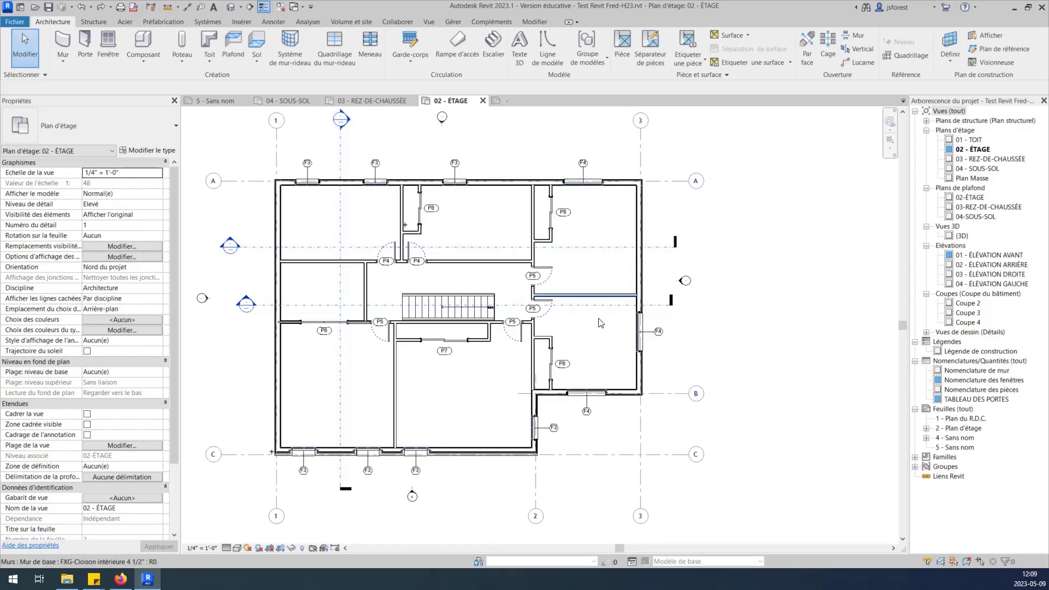
# - Place rooms automatically in all enclosed areas of the 02 - ÉTAGE plan
pyautogui.click(625, 44)
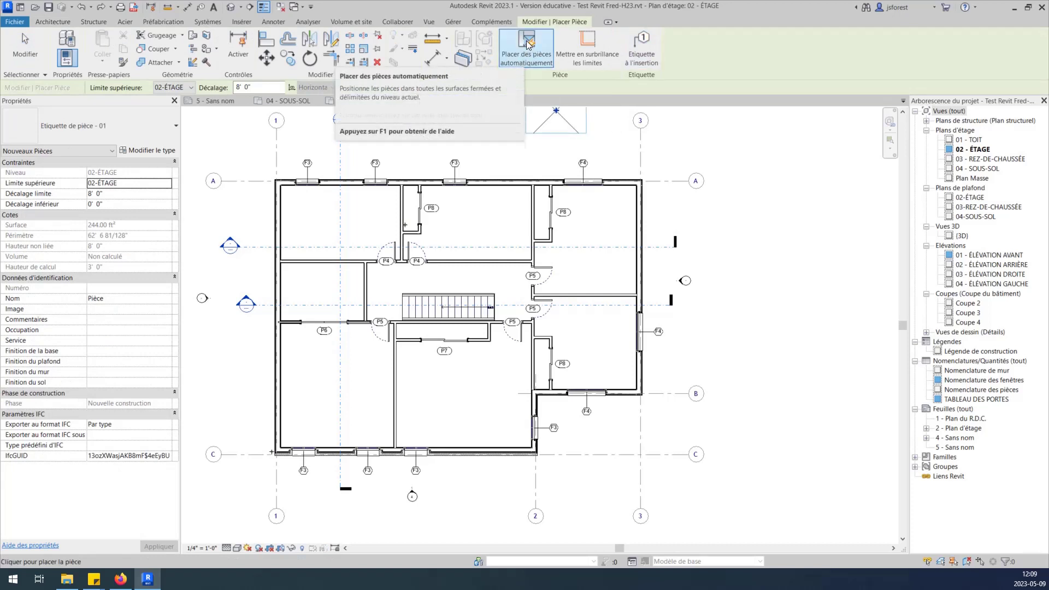
pyautogui.click(523, 61)
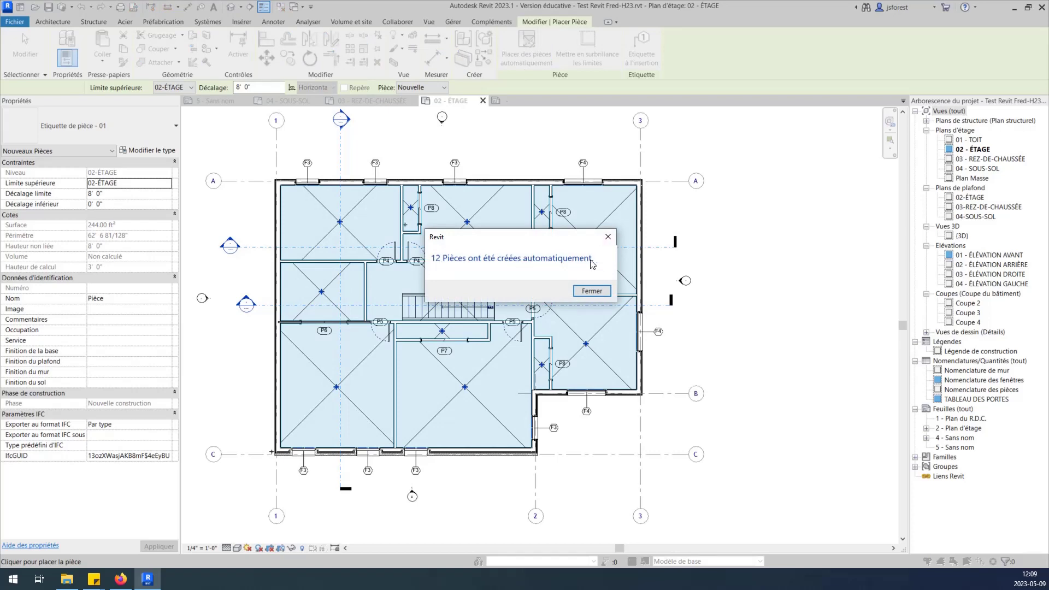
pyautogui.click(592, 291)
pyautogui.press('Escape')
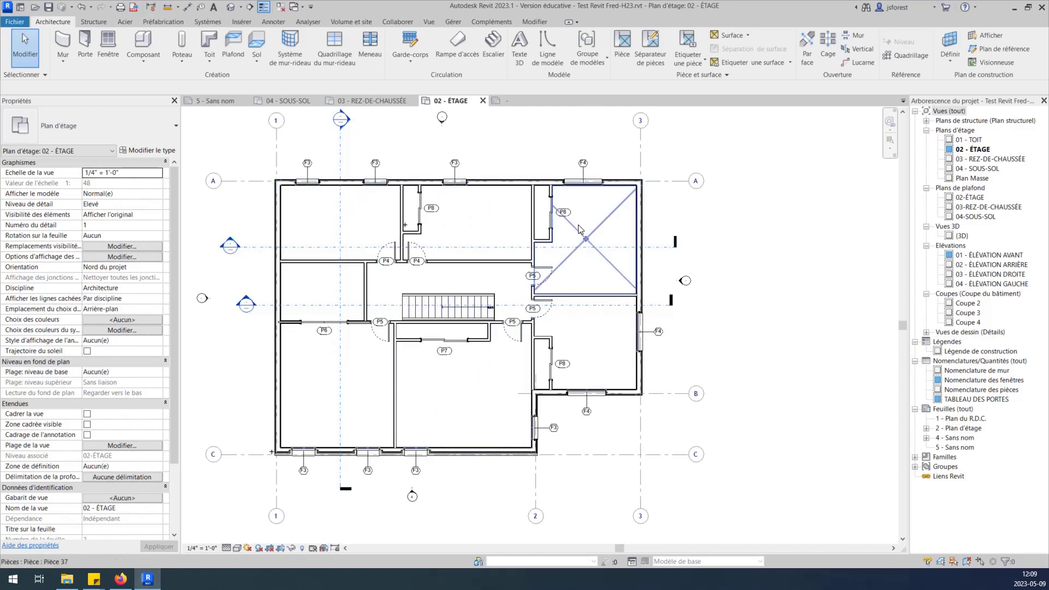
# - Highlight the room-bounding elements on the 02 - ÉTAGE plan and examine which walls delimit the rooms and closets
pyautogui.scroll(1, 581, 232)
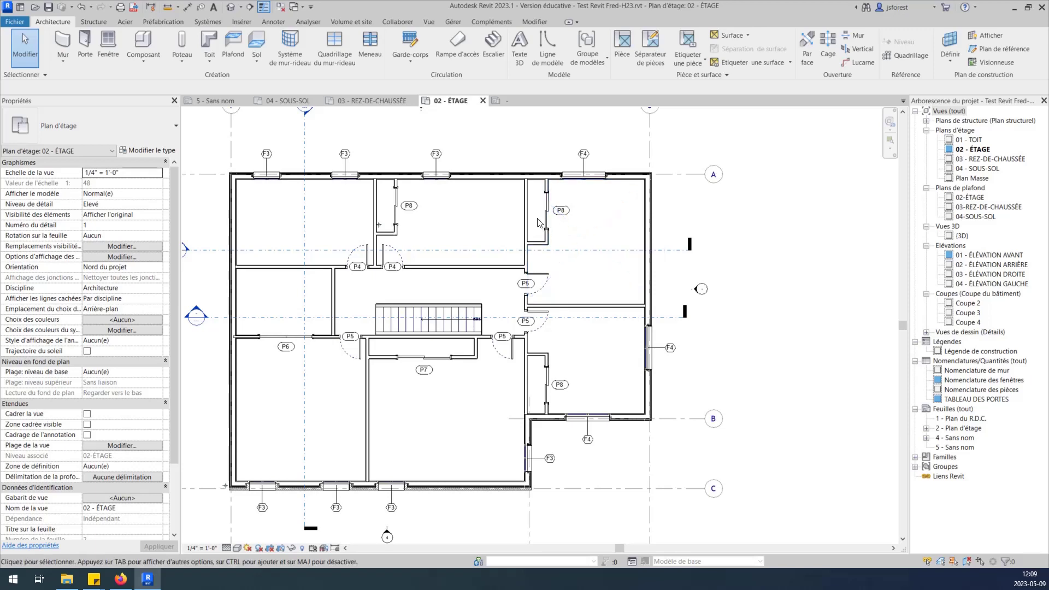
pyautogui.scroll(-1, 561, 216)
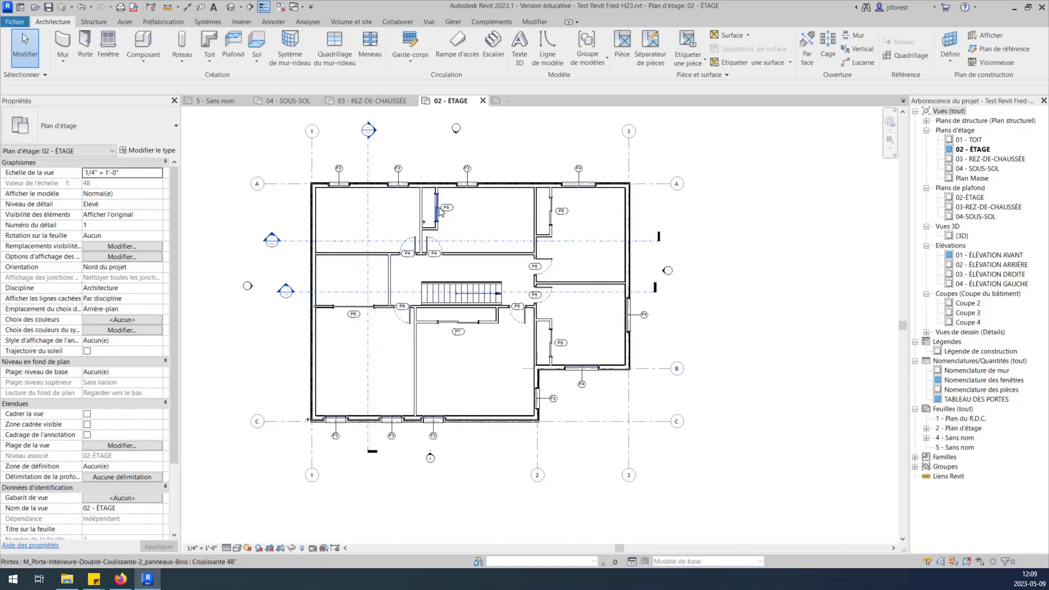
pyautogui.scroll(1, 552, 213)
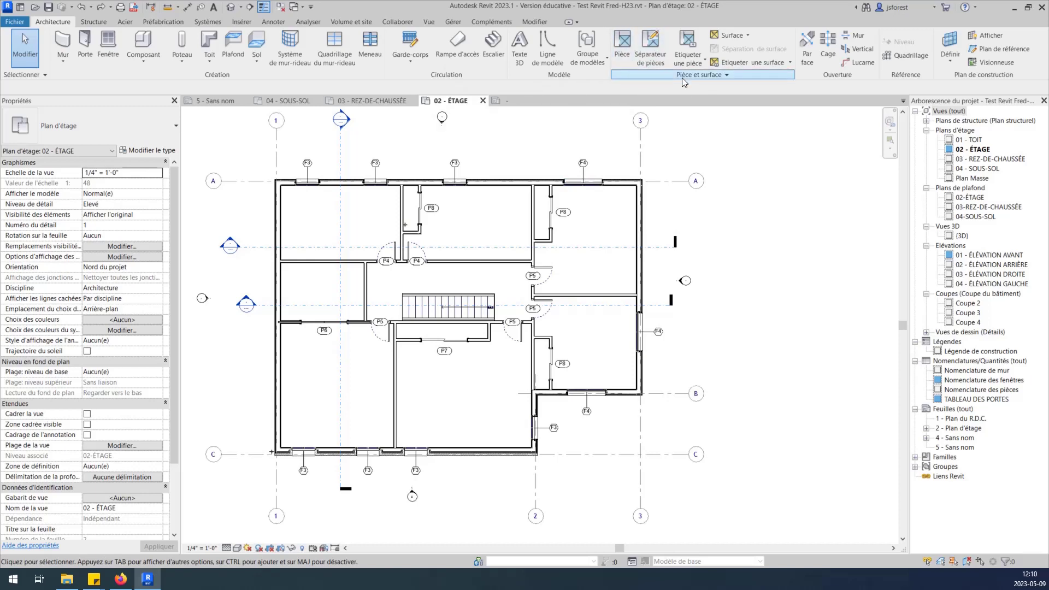
pyautogui.click(623, 53)
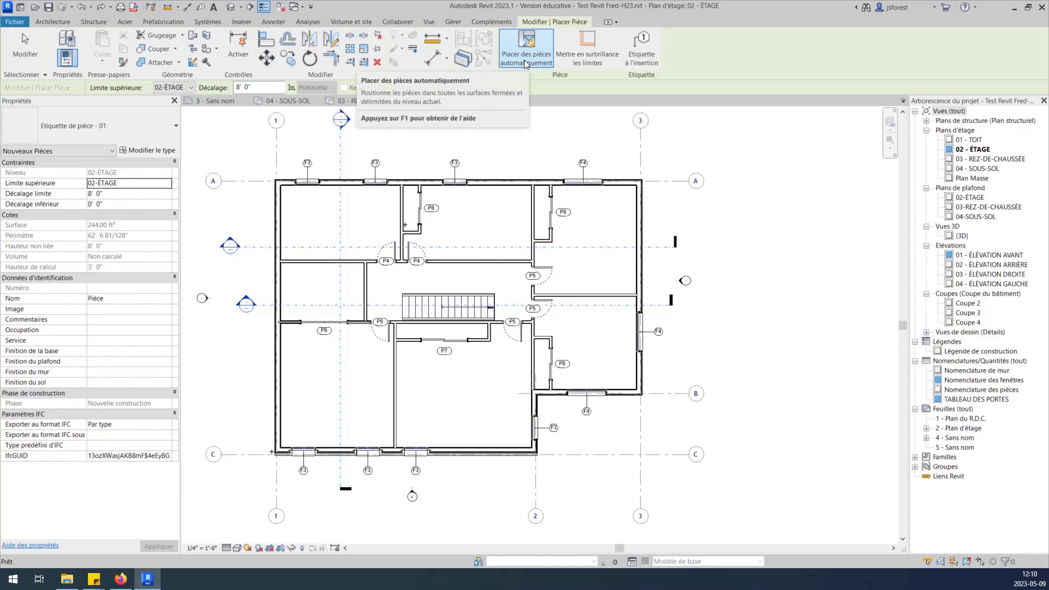
pyautogui.click(588, 44)
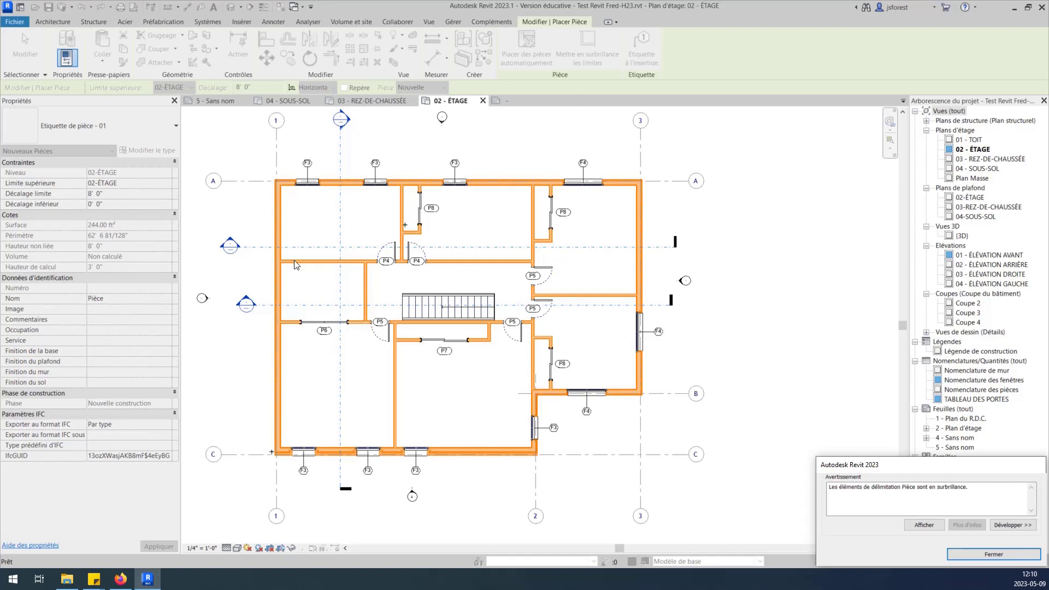
pyautogui.click(324, 182)
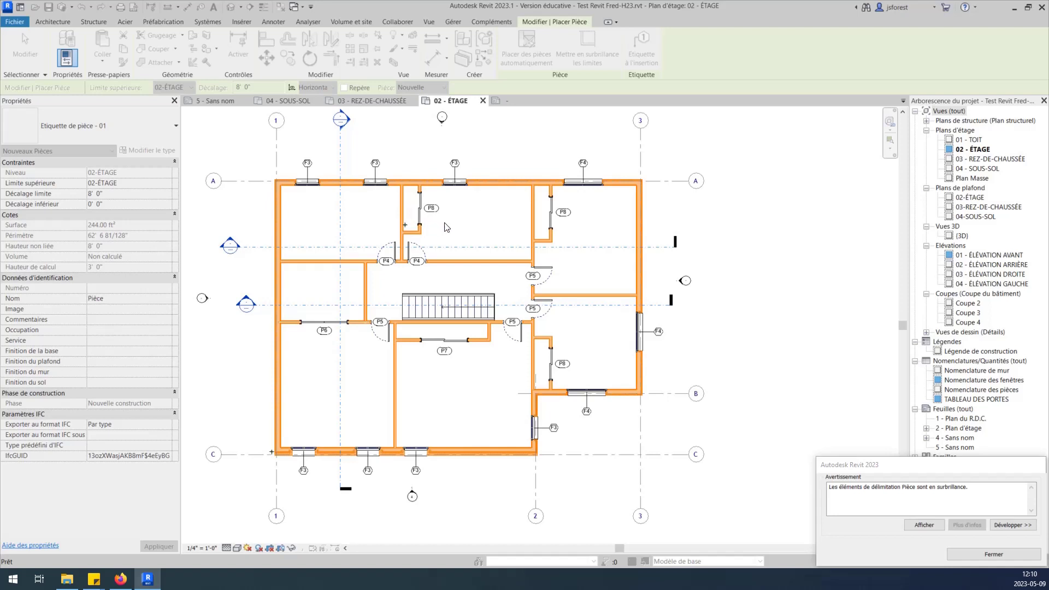
pyautogui.press('Escape')
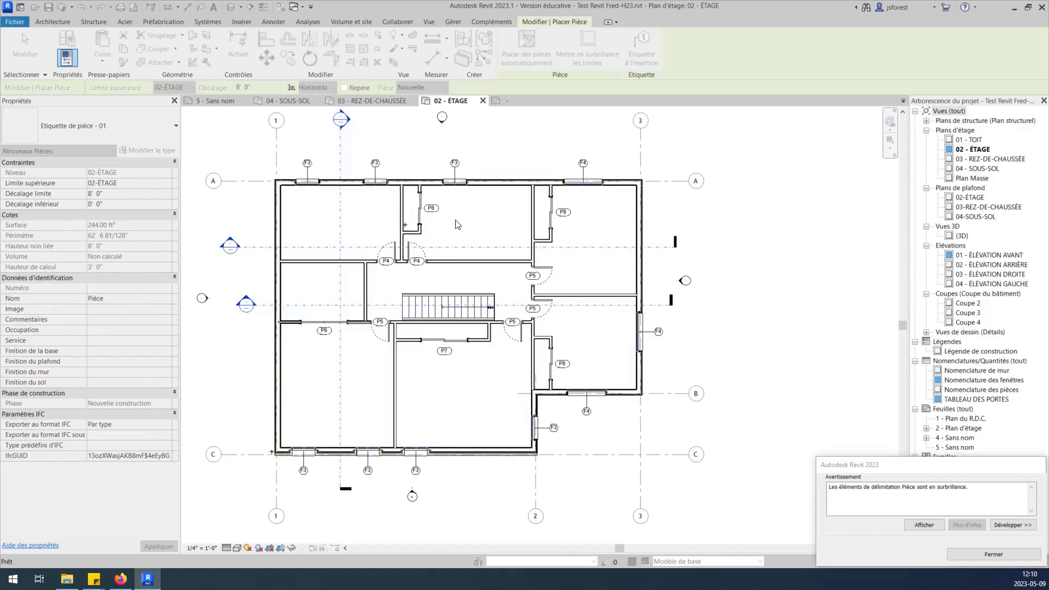
pyautogui.scroll(5, 440, 239)
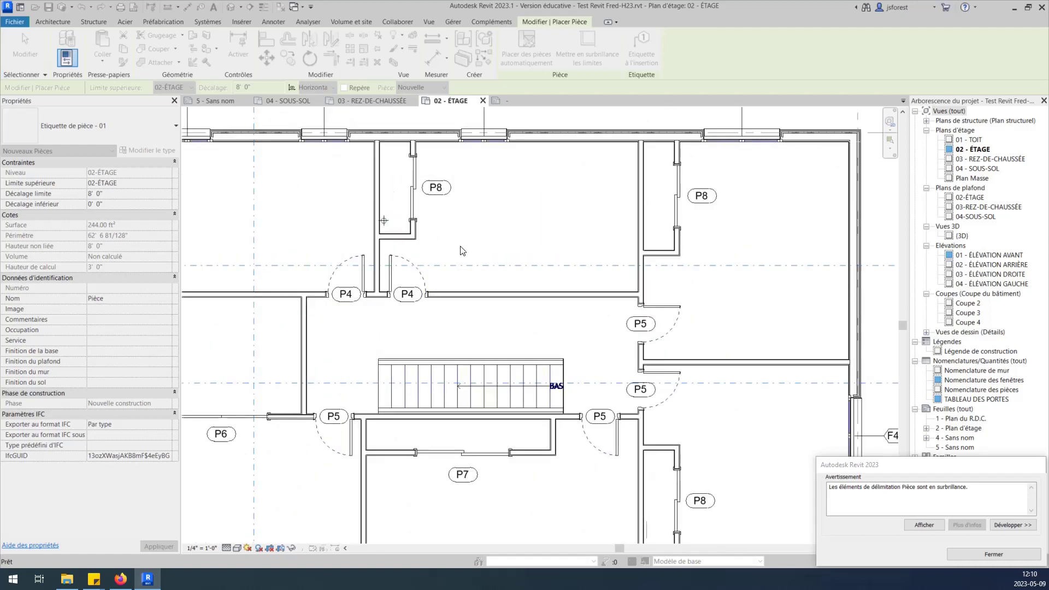
pyautogui.scroll(-3, 460, 249)
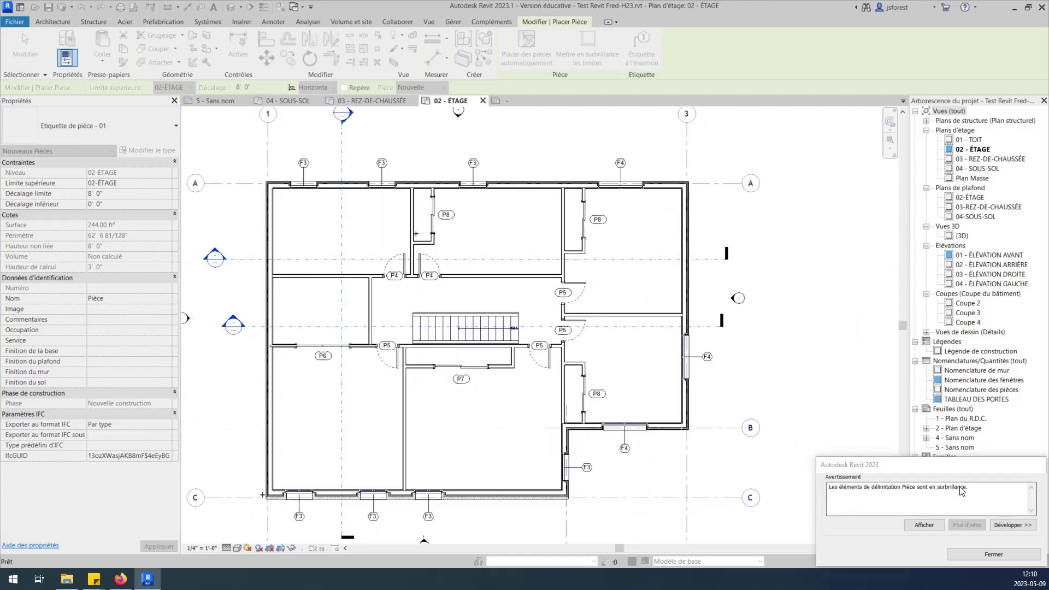
pyautogui.click(993, 554)
pyautogui.press('Escape')
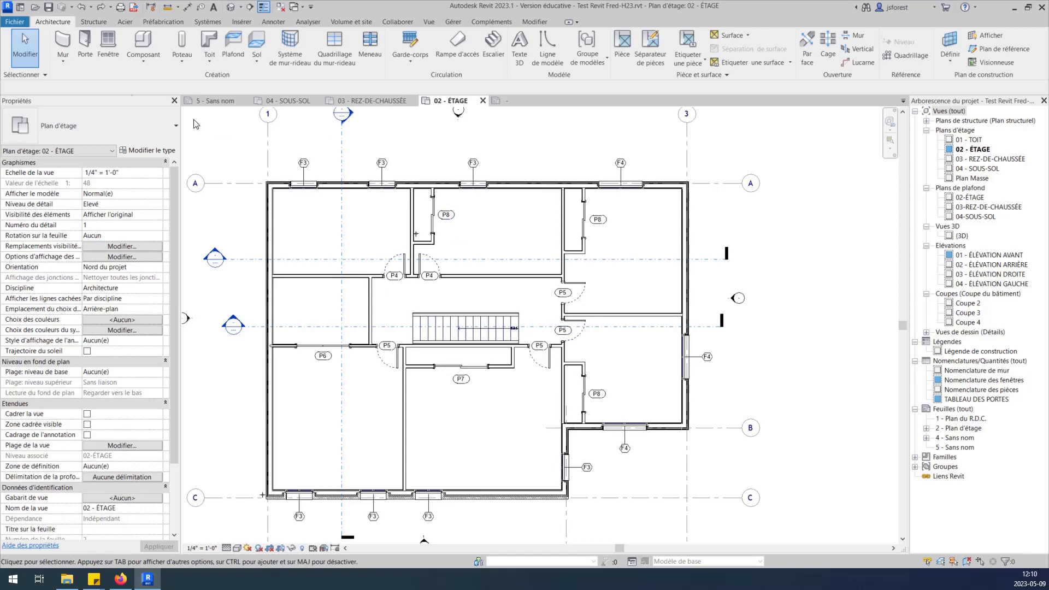
# - Turn off room bounding (Limite de pièce) for the partition walls enclosing the closets with doors P7 and P8
pyautogui.scroll(3, 431, 251)
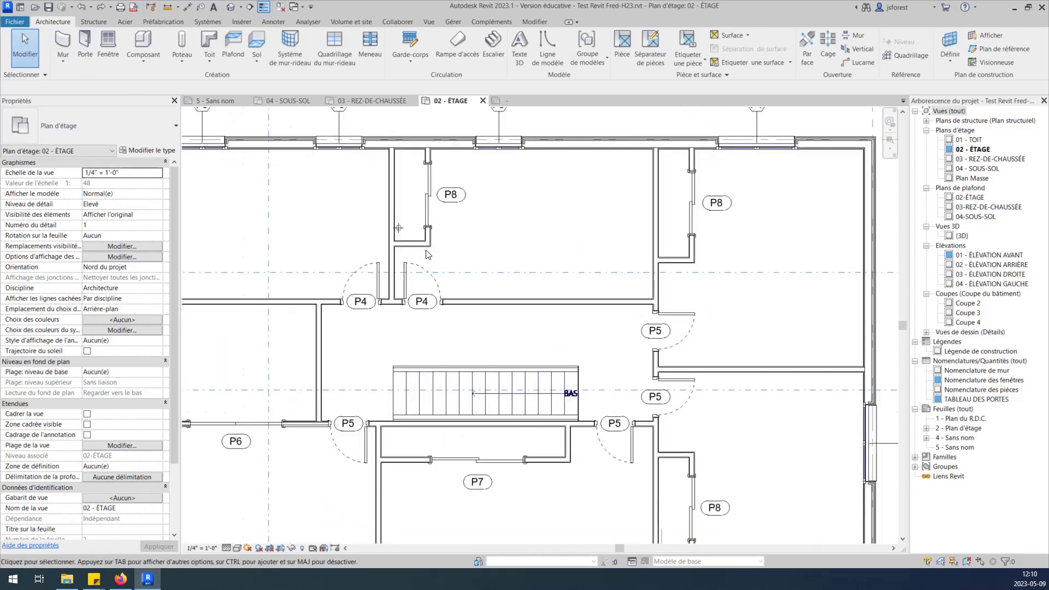
pyautogui.click(405, 246)
pyautogui.scroll(3, 435, 234)
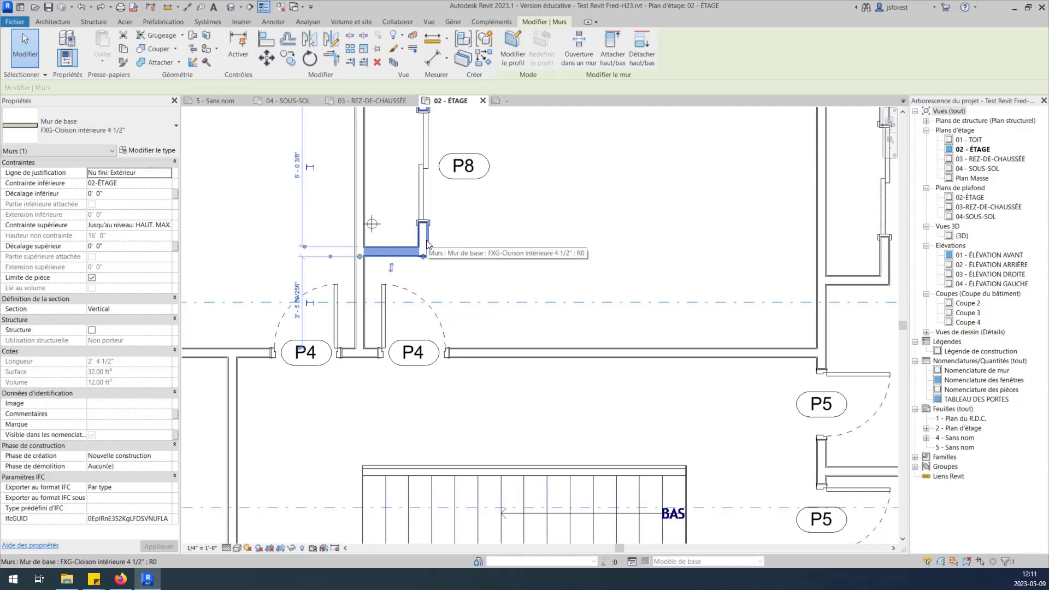
pyautogui.keyDown('ctrl'); pyautogui.click(427, 244); pyautogui.keyUp('ctrl')
pyautogui.scroll(-3, 425, 240)
pyautogui.scroll(3, 580, 269)
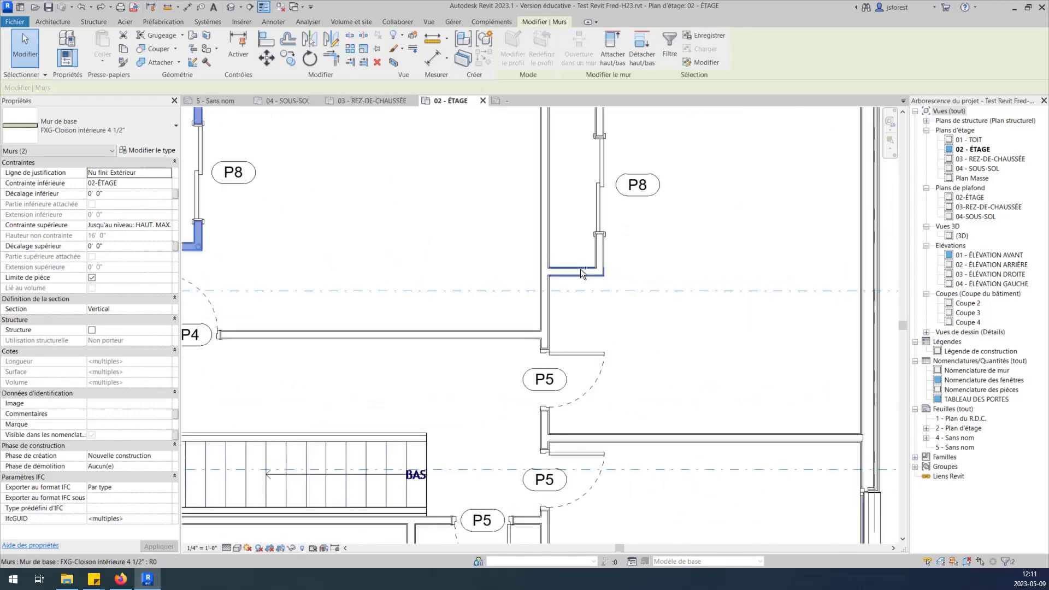
pyautogui.keyDown('ctrl'); pyautogui.click(580, 269); pyautogui.keyUp('ctrl')
pyautogui.keyDown('ctrl'); pyautogui.click(600, 254); pyautogui.keyUp('ctrl')
pyautogui.scroll(-6, 582, 251)
pyautogui.scroll(1, 604, 418)
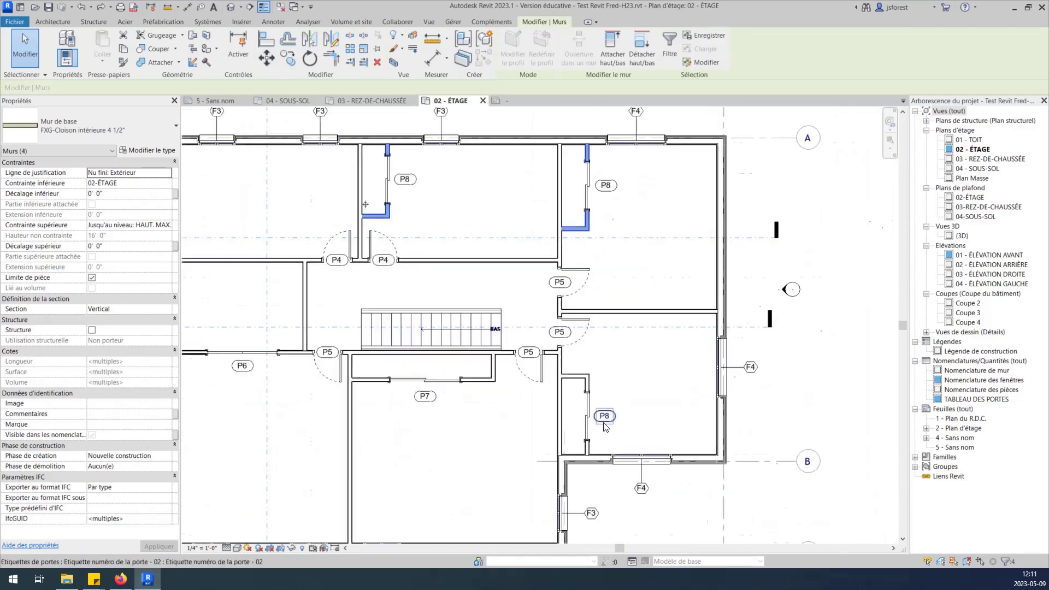
pyautogui.scroll(2, 604, 423)
pyautogui.keyDown('ctrl'); pyautogui.click(558, 346); pyautogui.keyUp('ctrl')
pyautogui.keyDown('ctrl'); pyautogui.click(580, 351); pyautogui.keyUp('ctrl')
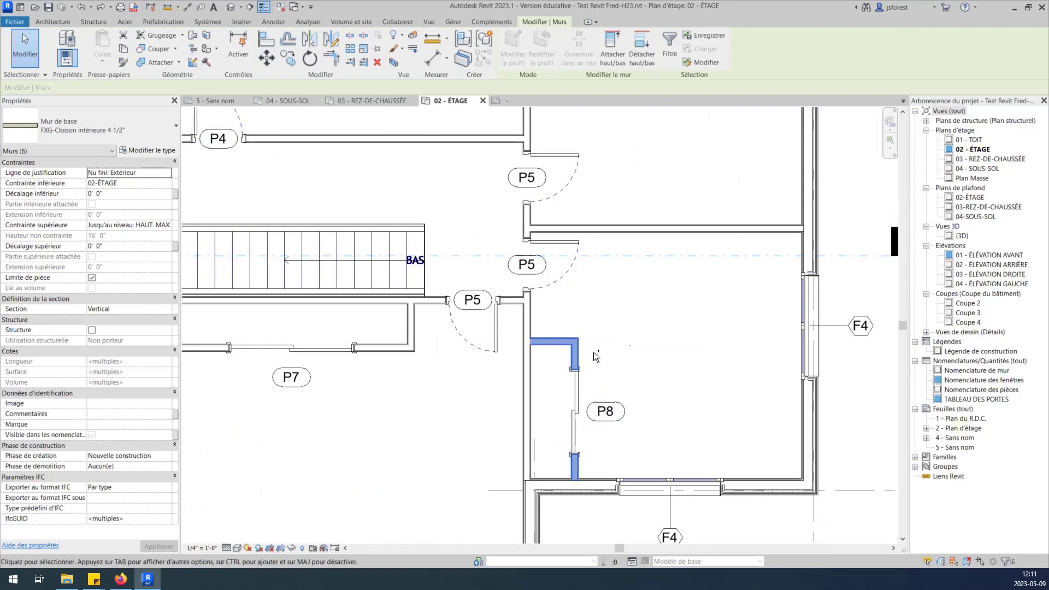
pyautogui.keyDown('ctrl'); pyautogui.click(397, 350); pyautogui.keyUp('ctrl')
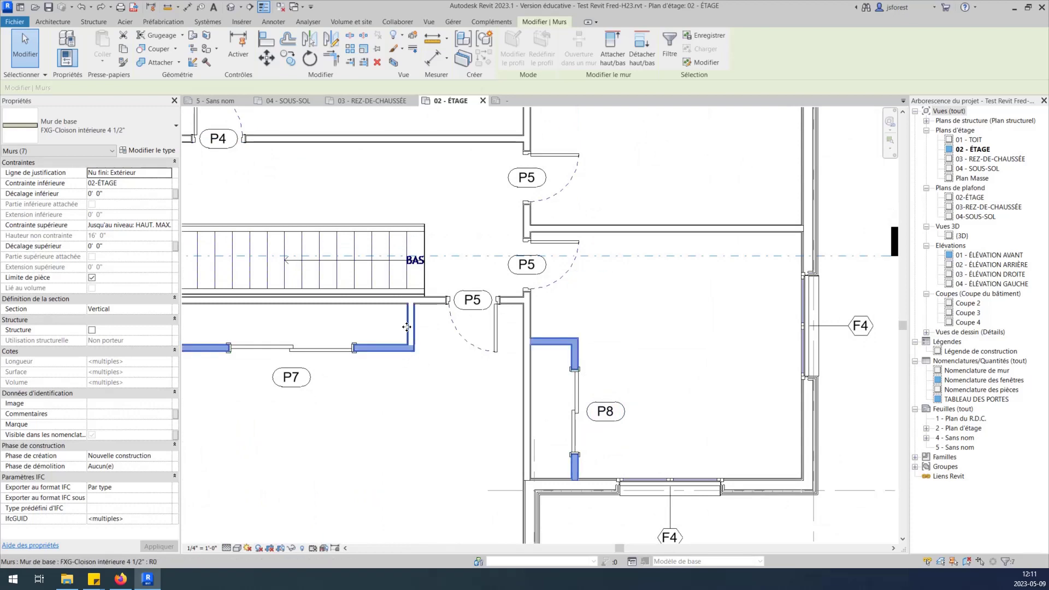
pyautogui.keyDown('ctrl'); pyautogui.click(407, 326); pyautogui.keyUp('ctrl')
pyautogui.scroll(-5, 497, 323)
pyautogui.scroll(1, 391, 379)
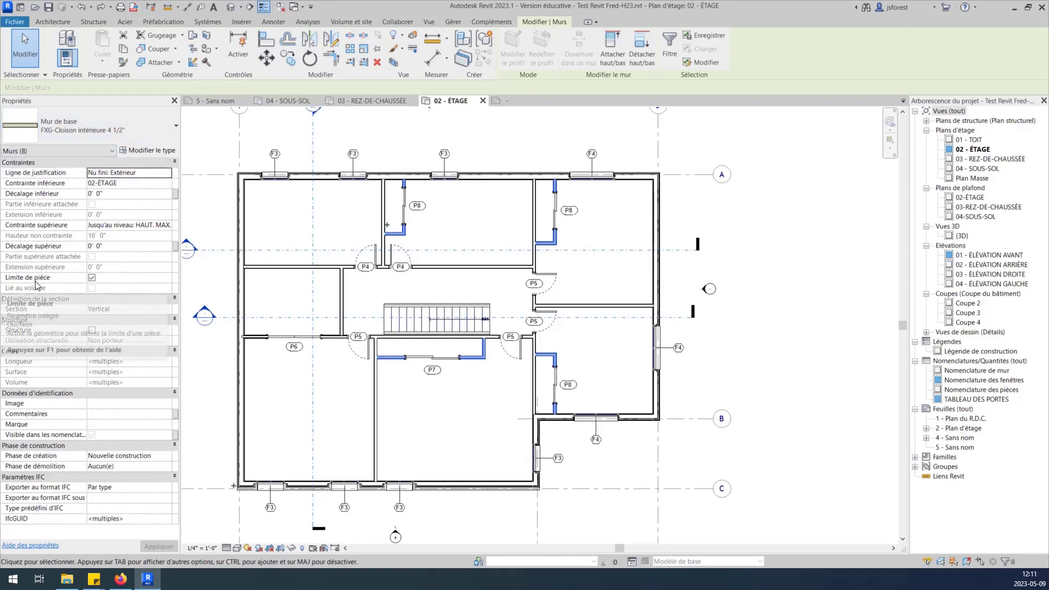
pyautogui.click(91, 278)
pyautogui.click(504, 147)
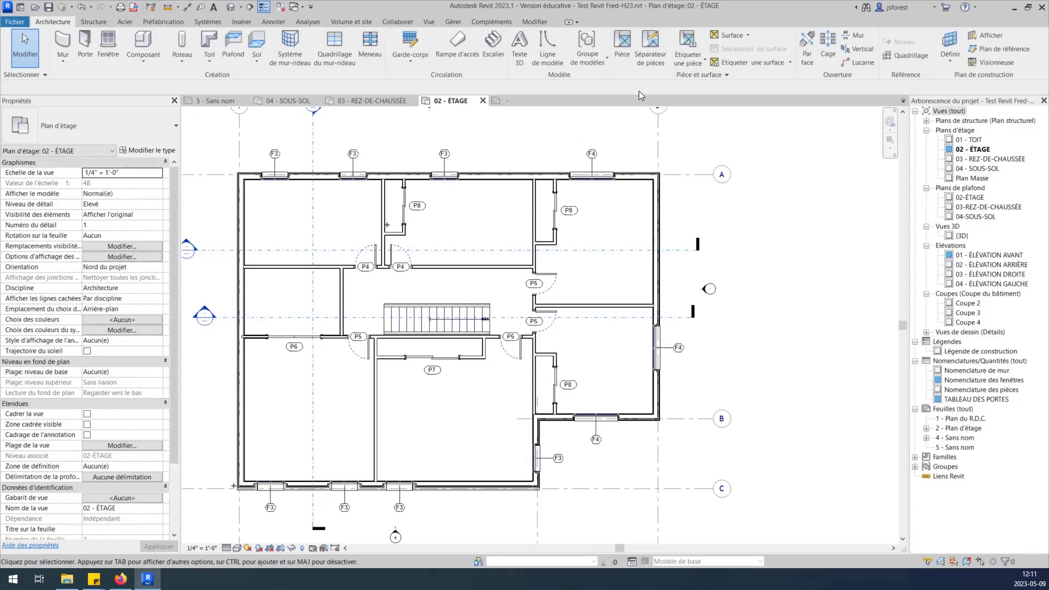
# - Highlight the room boundaries again on the 02 - ÉTAGE plan to check whether the closet walls are excluded
pyautogui.click(624, 42)
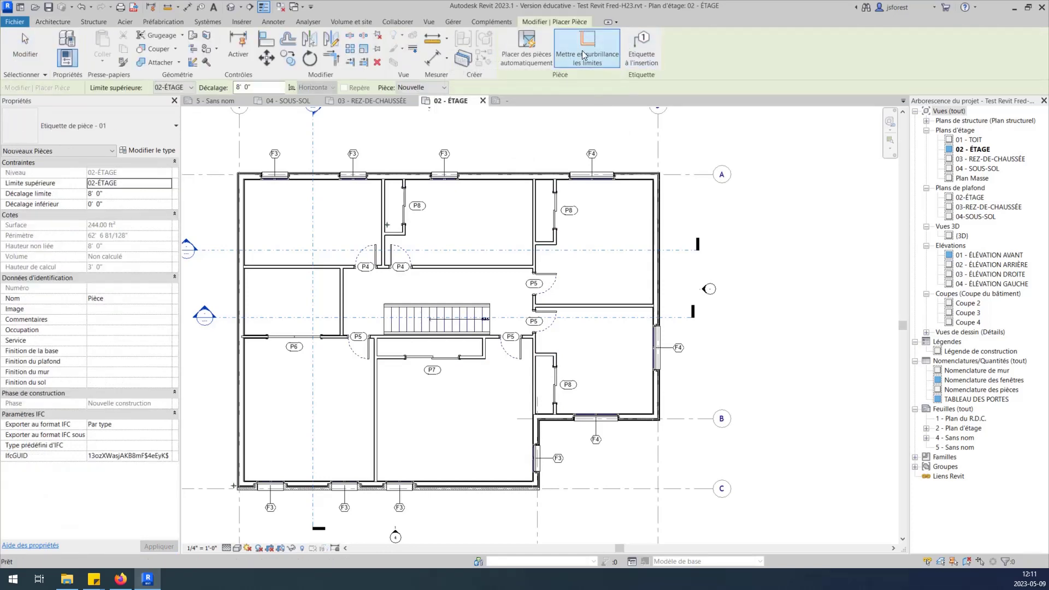
pyautogui.click(588, 48)
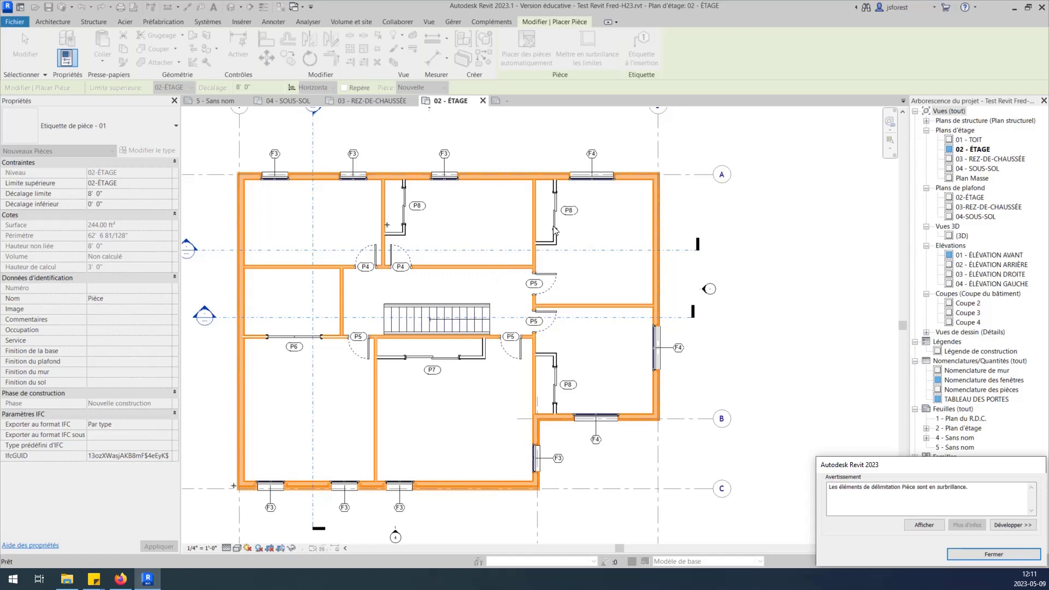
pyautogui.press('Escape')
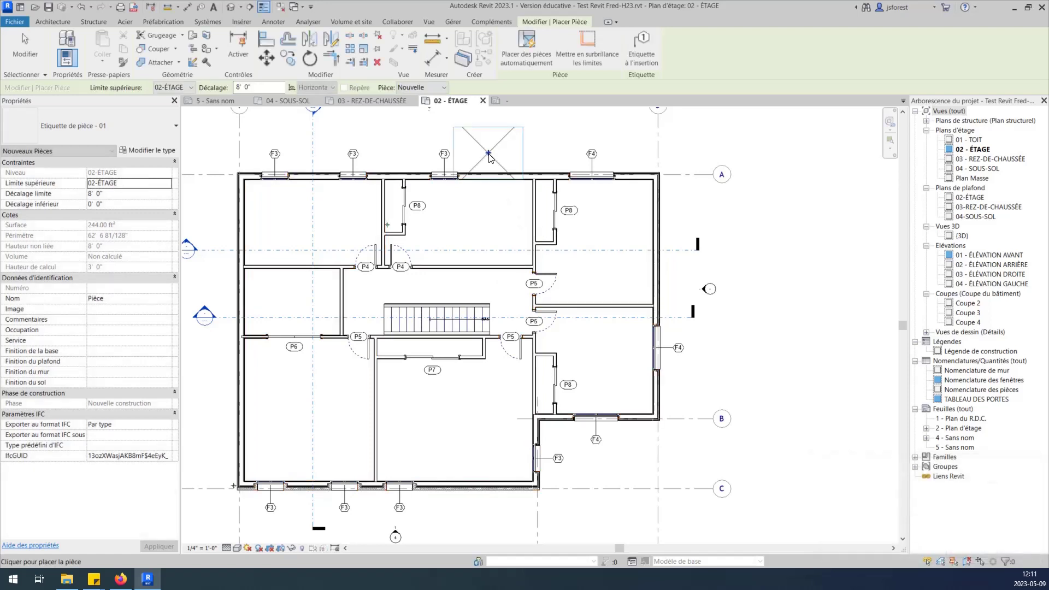
# - Place rooms automatically in all enclosed areas of the 02 - ÉTAGE plan and leave the Room command
pyautogui.click(529, 46)
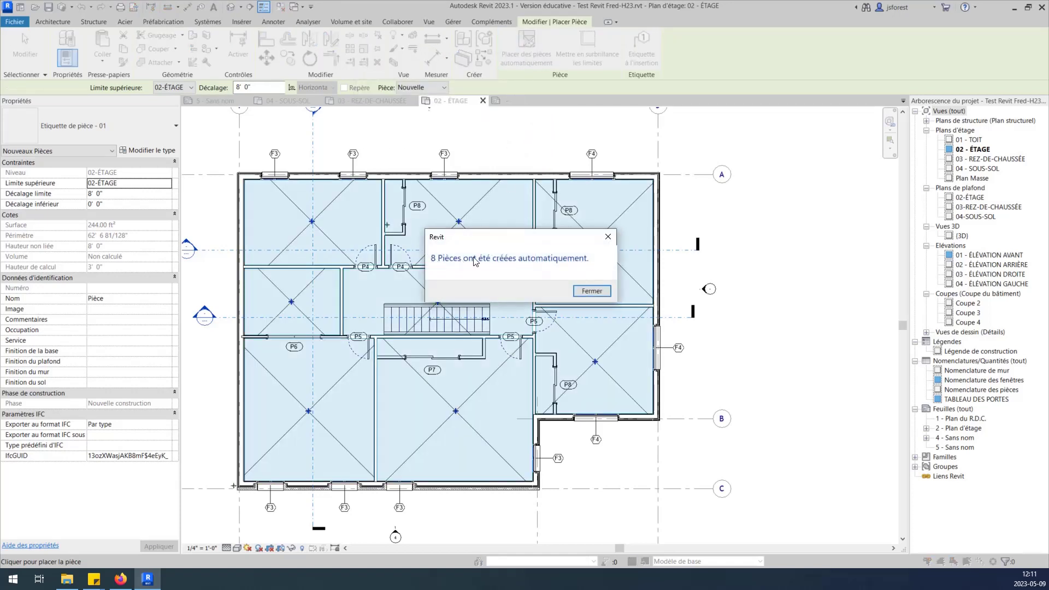
pyautogui.click(587, 292)
pyautogui.press('Escape')
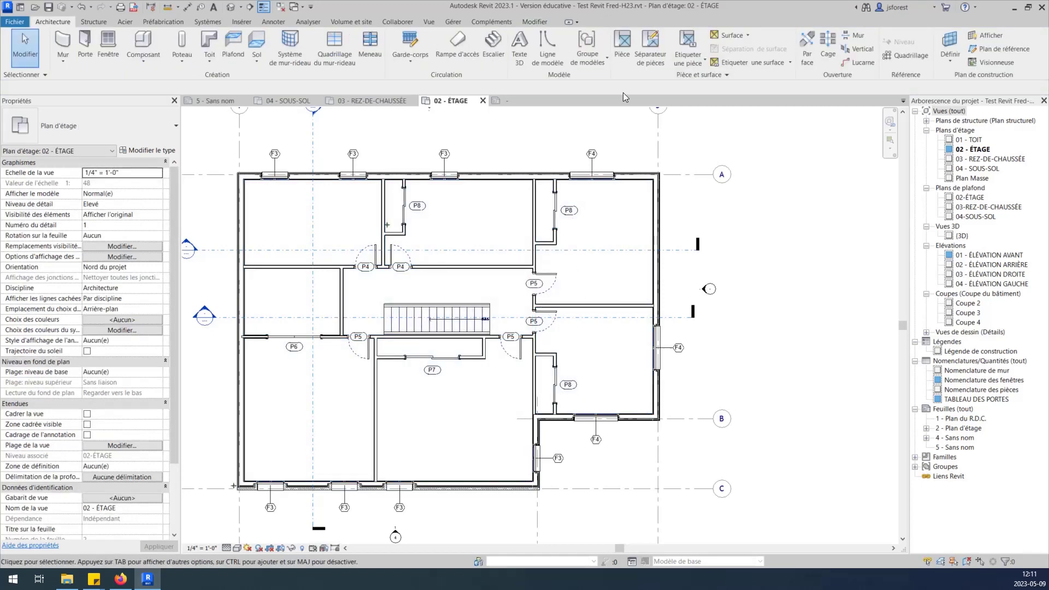
# - Tag every room on the 02 - ÉTAGE plan with Etiquette de pièce - 01, keeping the stair room's tag above the stairs
pyautogui.click(677, 59)
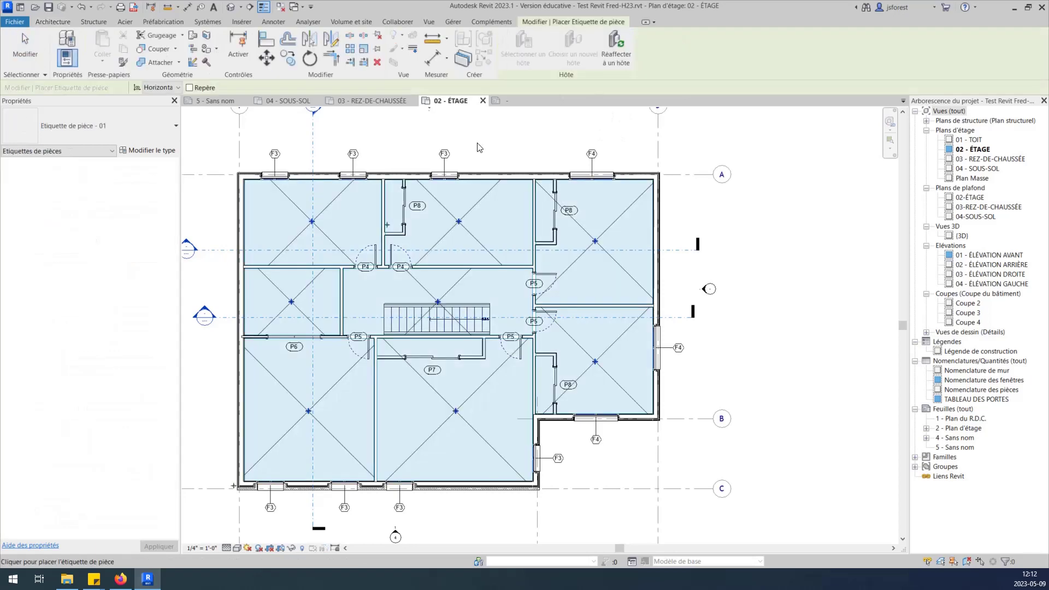
pyautogui.click(314, 223)
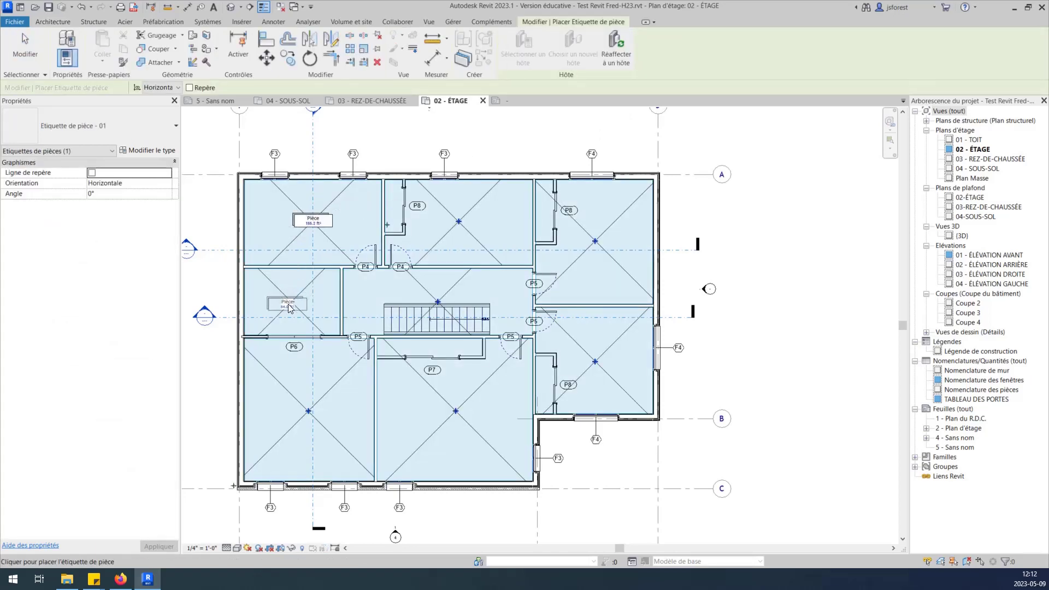
pyautogui.click(288, 307)
pyautogui.click(309, 410)
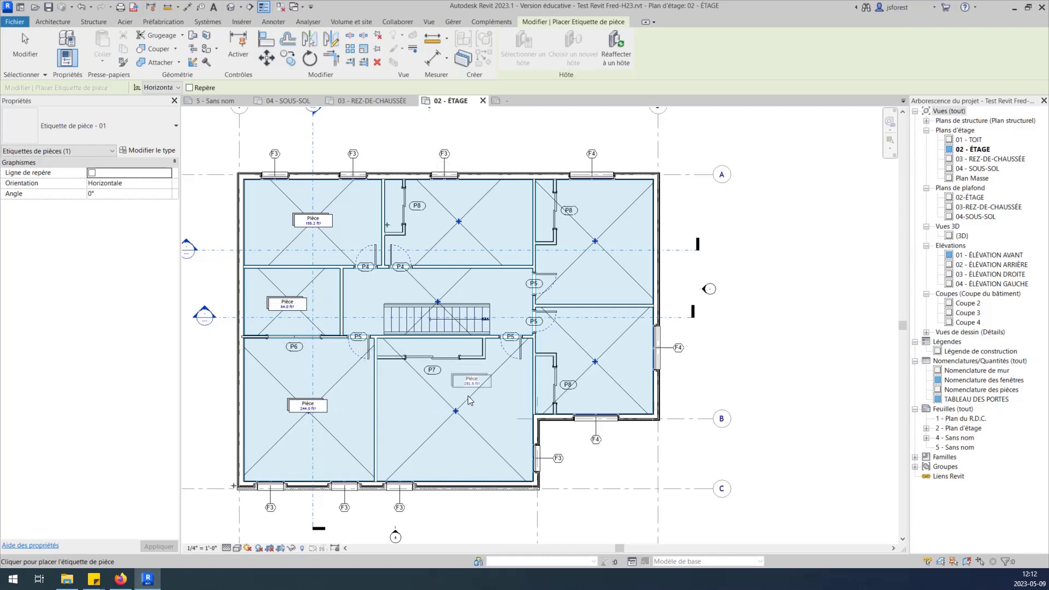
pyautogui.click(458, 410)
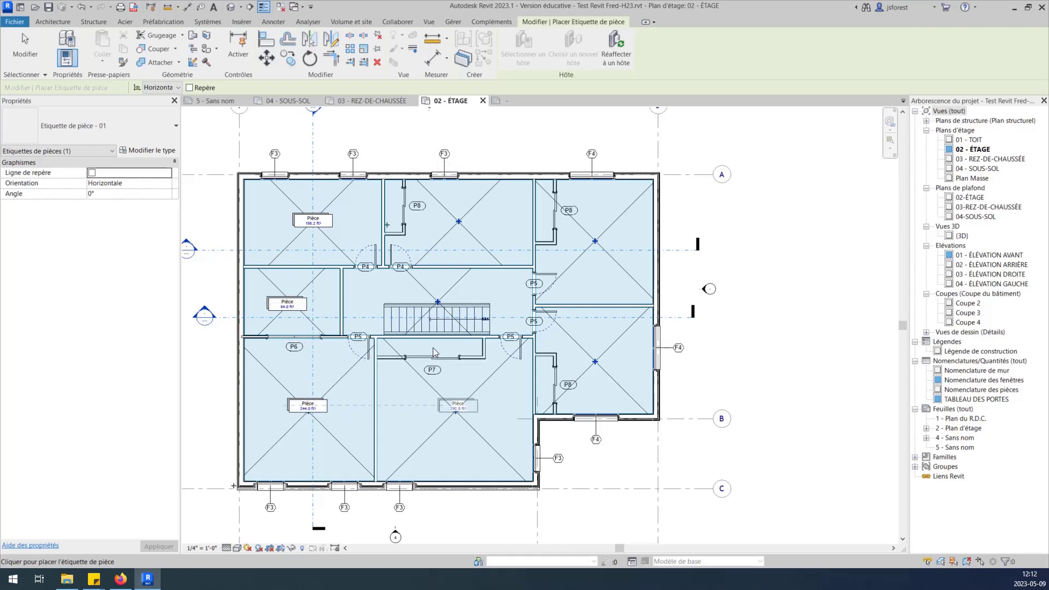
pyautogui.click(609, 358)
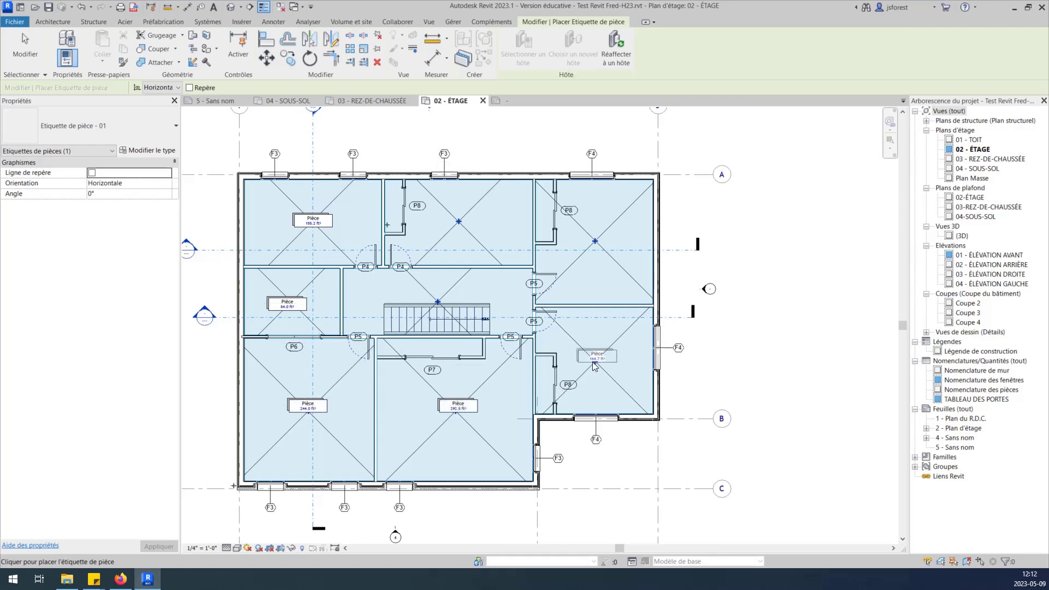
pyautogui.click(597, 246)
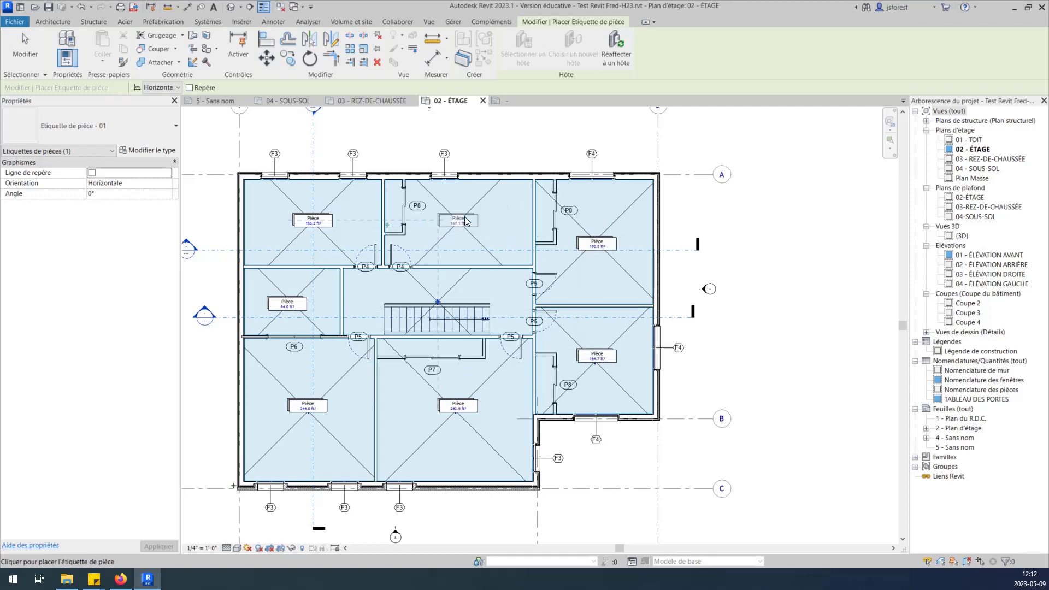
pyautogui.click(464, 222)
pyautogui.click(441, 290)
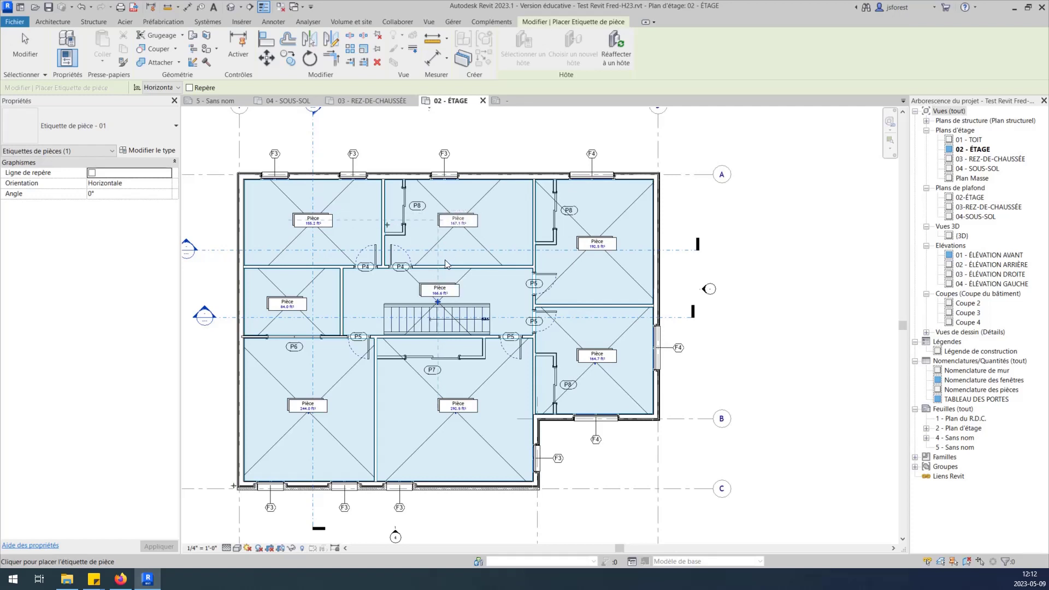
pyautogui.press('Escape')
pyautogui.press('Escape')
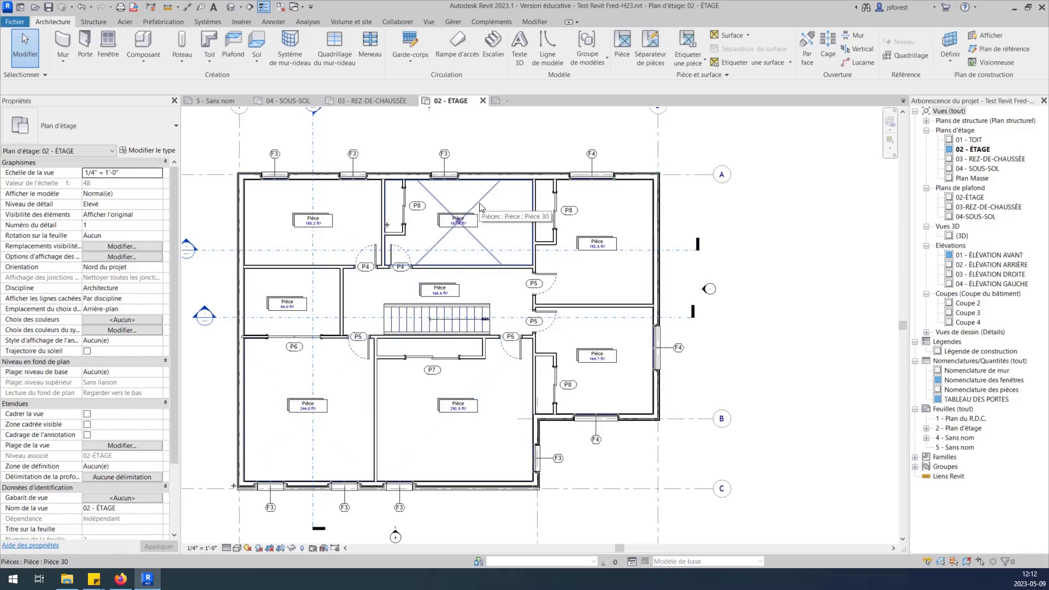
# - Open the 03 - REZ-DE-CHAUSSÉE plan and highlight its room-bounding elements to examine which areas are enclosed
pyautogui.click(376, 101)
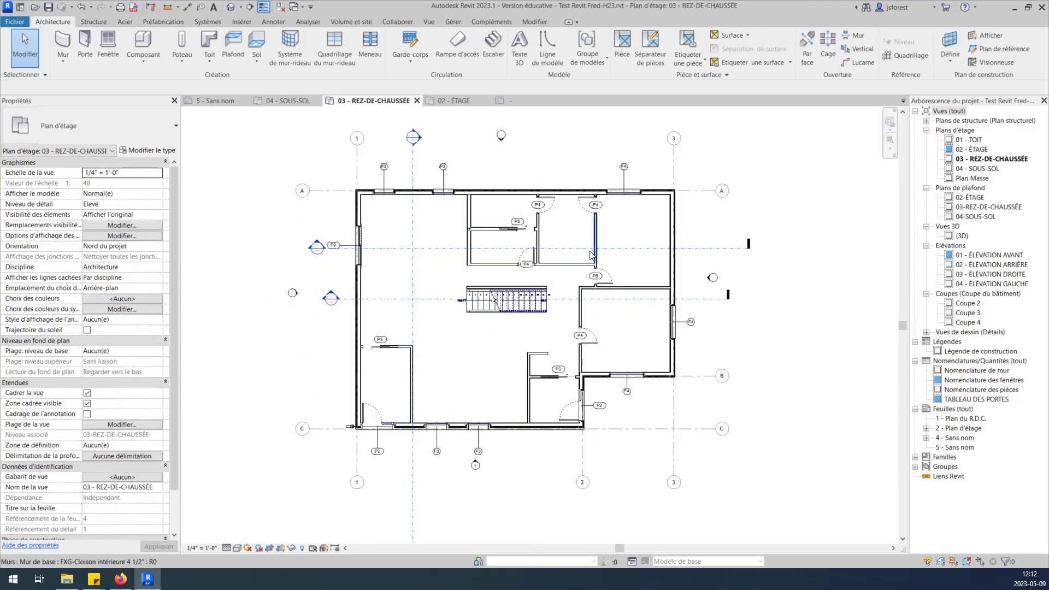
pyautogui.scroll(1, 596, 339)
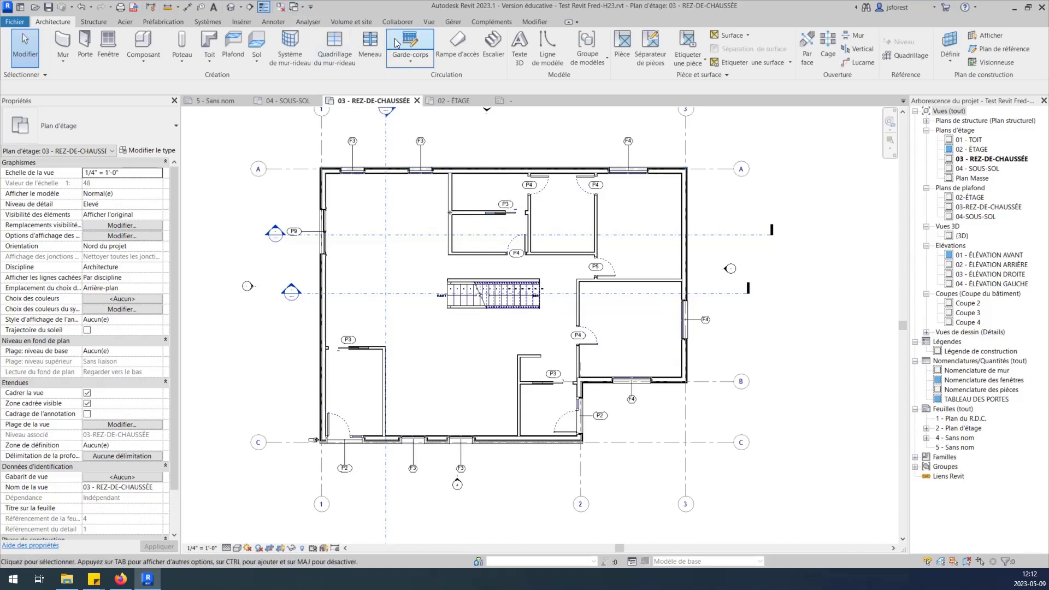
pyautogui.click(621, 48)
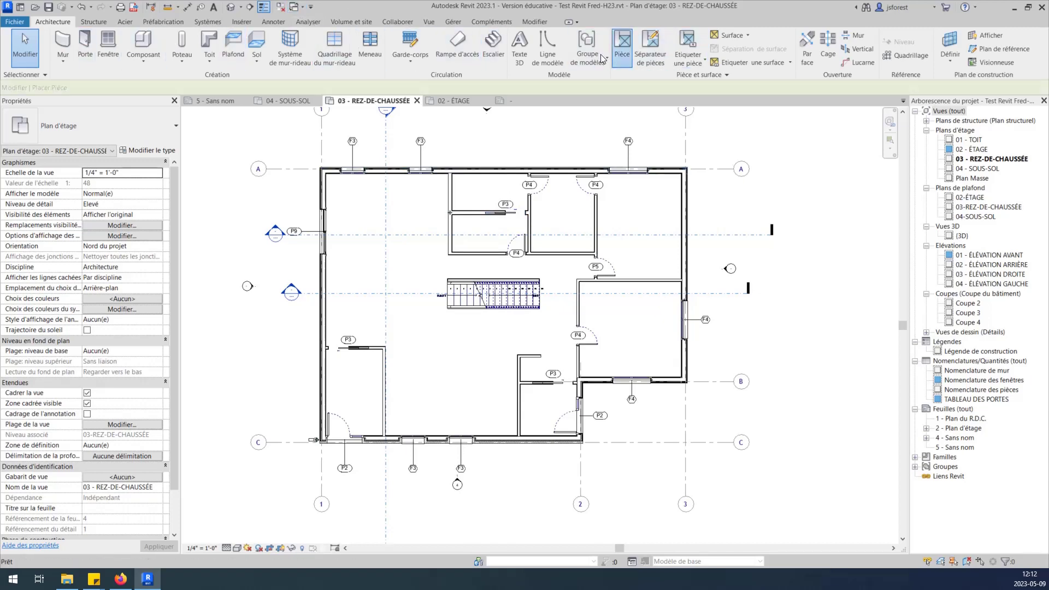
pyautogui.click(585, 44)
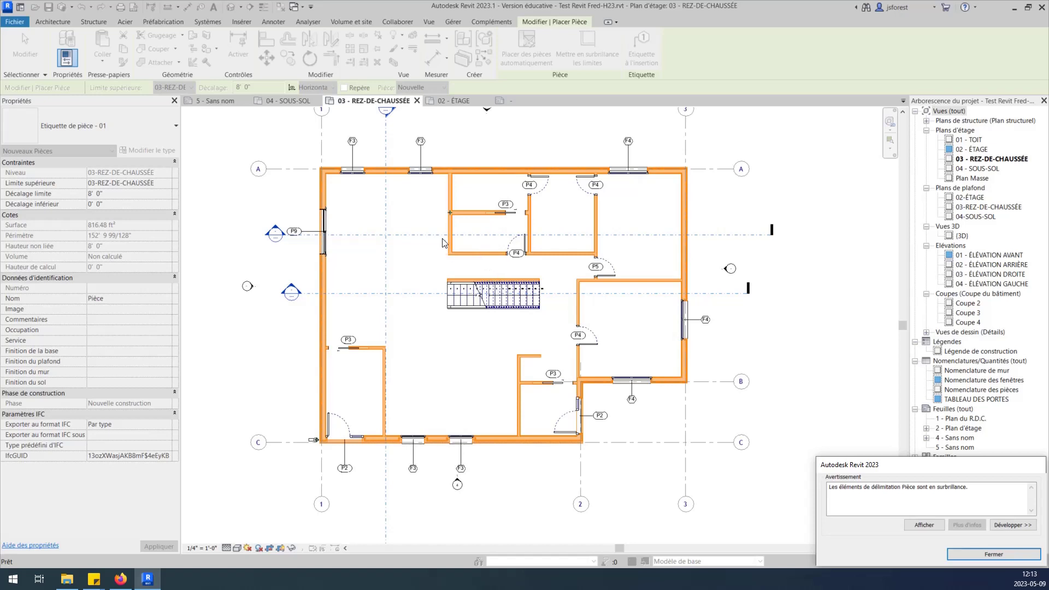
# - Turn off room bounding for the closet partition near the upper P3 door and the wall along the upper side of the stairs
pyautogui.press('Escape')
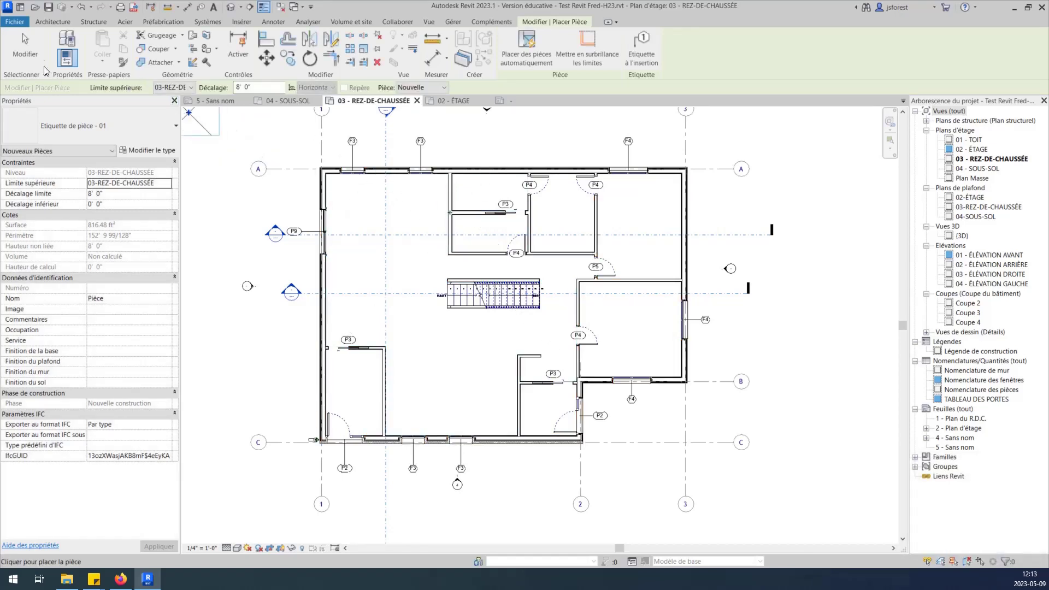
pyautogui.click(28, 53)
pyautogui.click(476, 213)
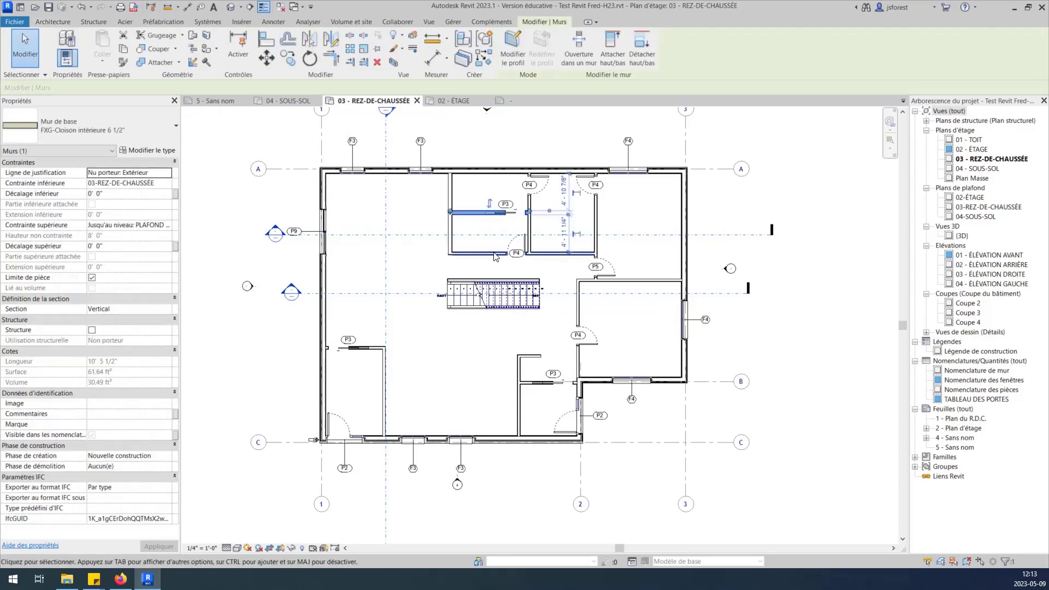
pyautogui.scroll(3, 491, 270)
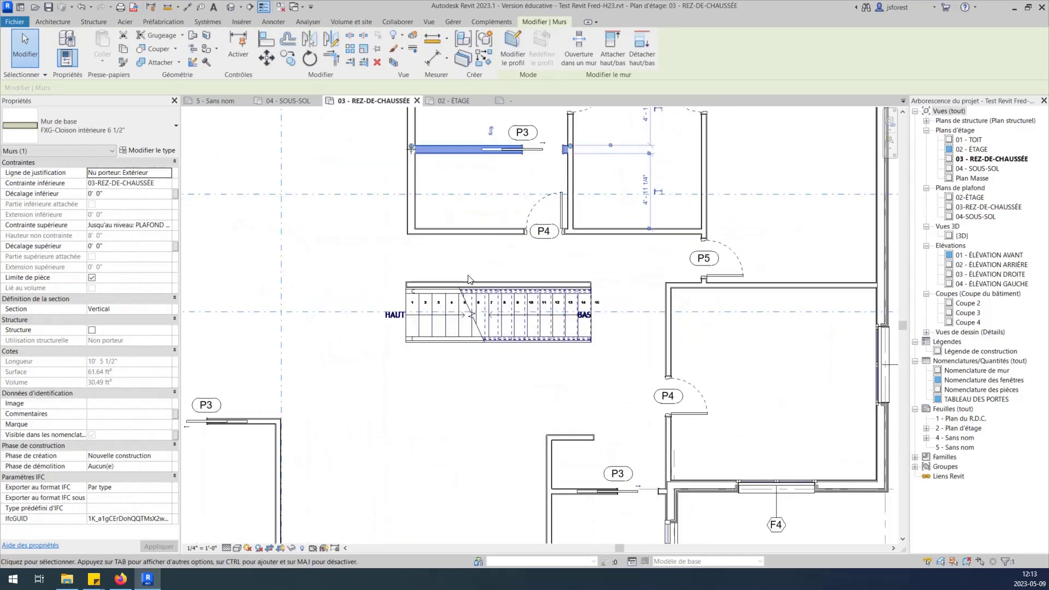
pyautogui.keyDown('ctrl'); pyautogui.click(439, 282); pyautogui.keyUp('ctrl')
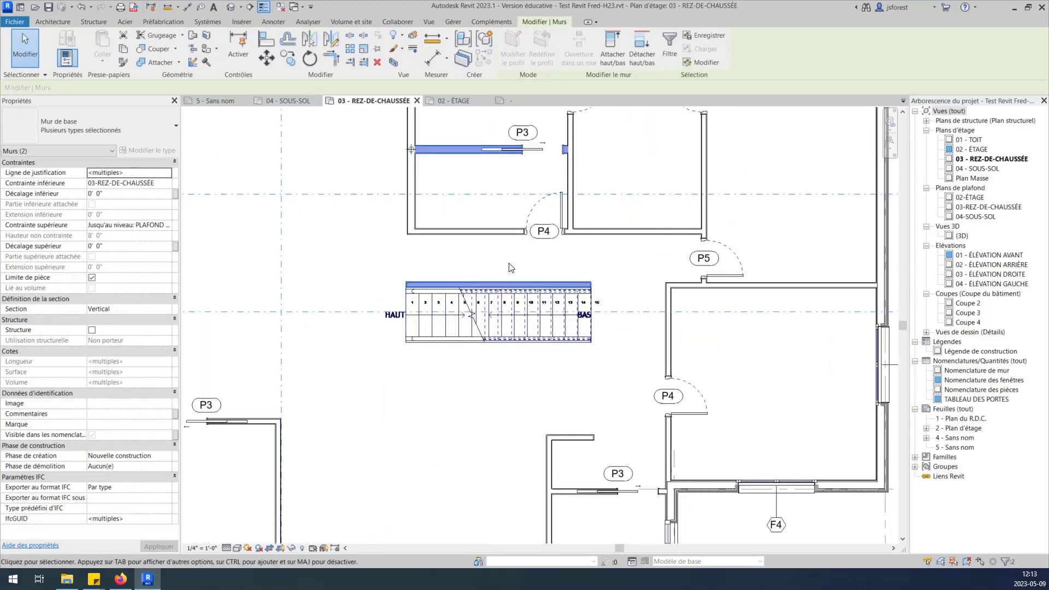
pyautogui.click(92, 278)
pyautogui.click(366, 255)
pyautogui.scroll(-2, 394, 285)
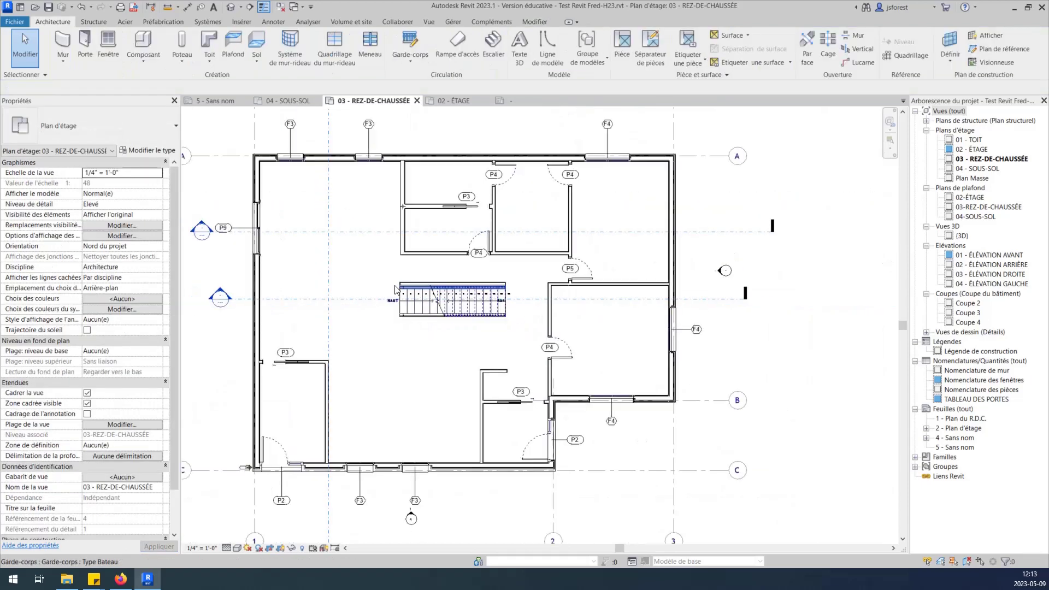
# - Try placing rooms automatically in all enclosed areas of the 03 - REZ-DE-CHAUSSÉE plan and undo the placement
pyautogui.click(622, 47)
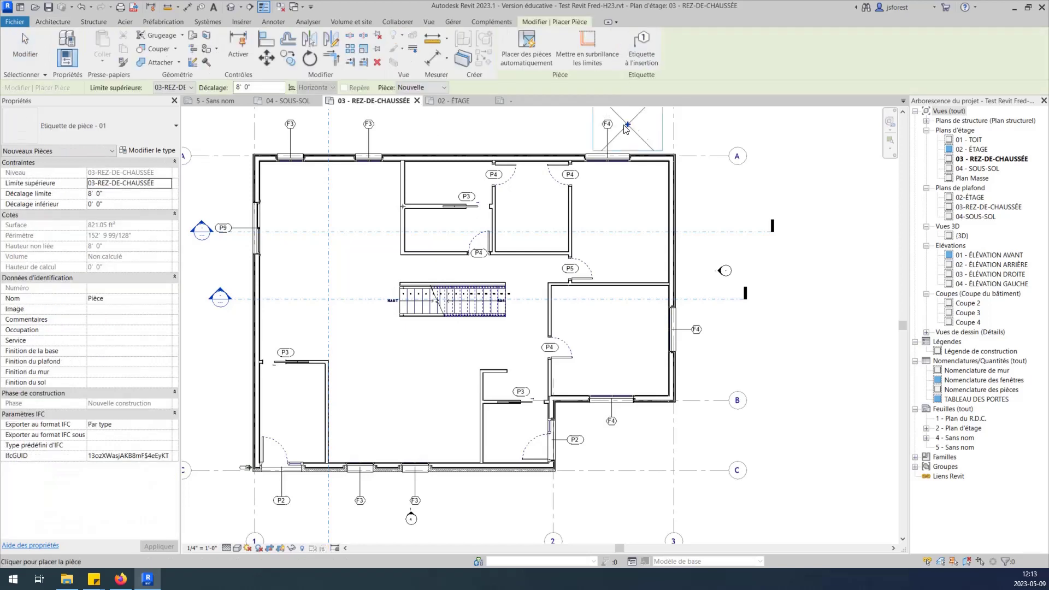
pyautogui.click(526, 44)
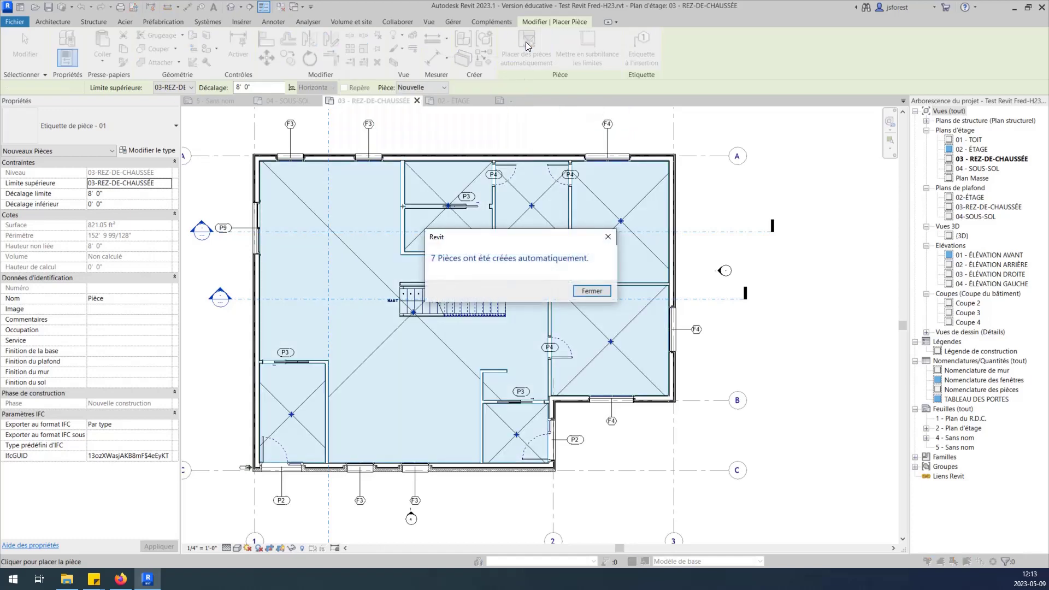
pyautogui.click(591, 290)
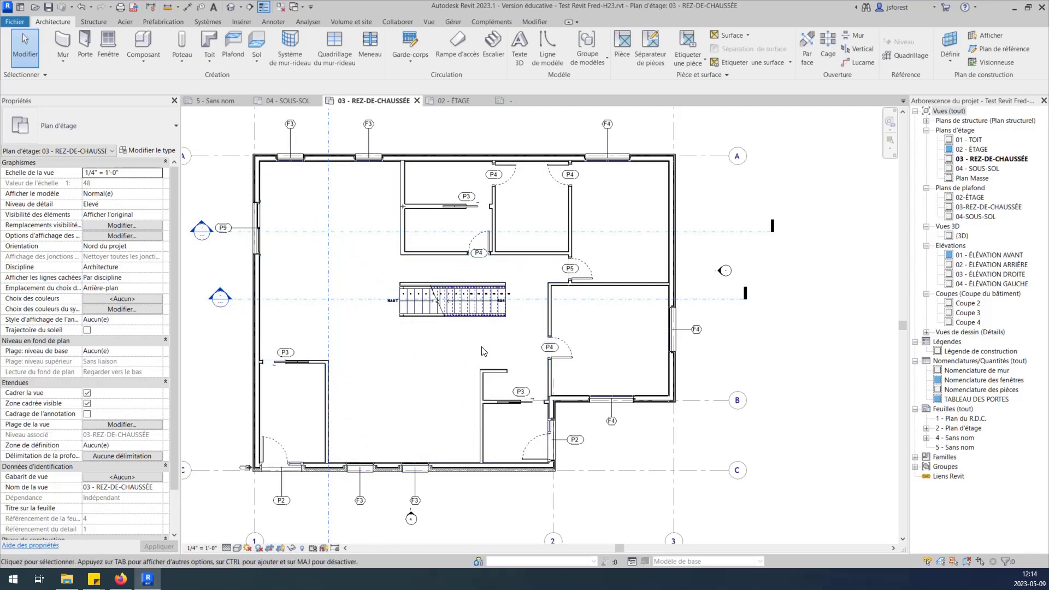
pyautogui.hotkey('ctrl', 'z')
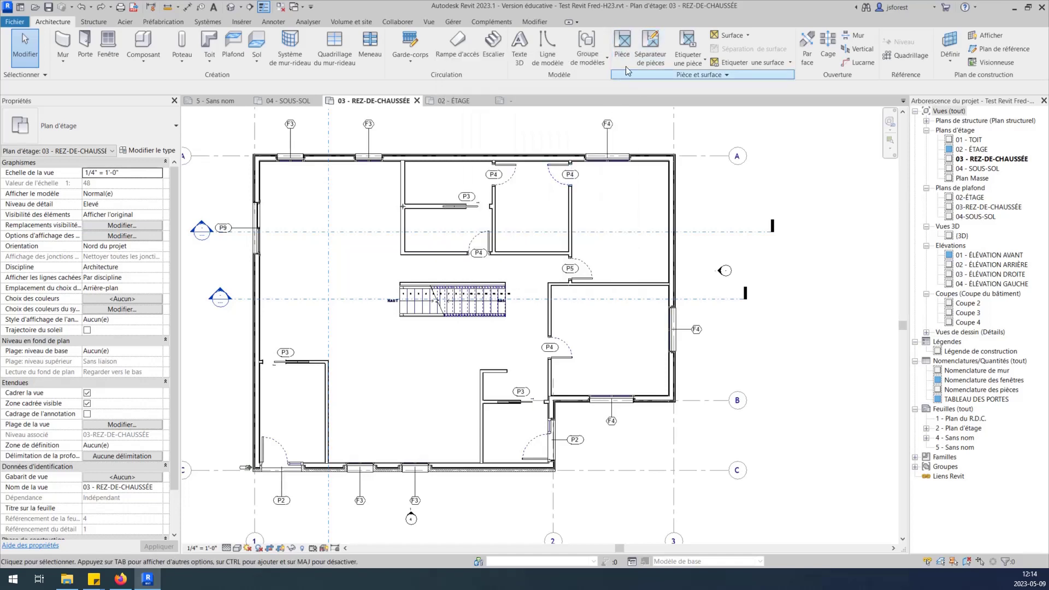
# - Draw a horizontal room separation line from the lower-left corner of the central partitions to the exterior wall below door P9
pyautogui.click(651, 41)
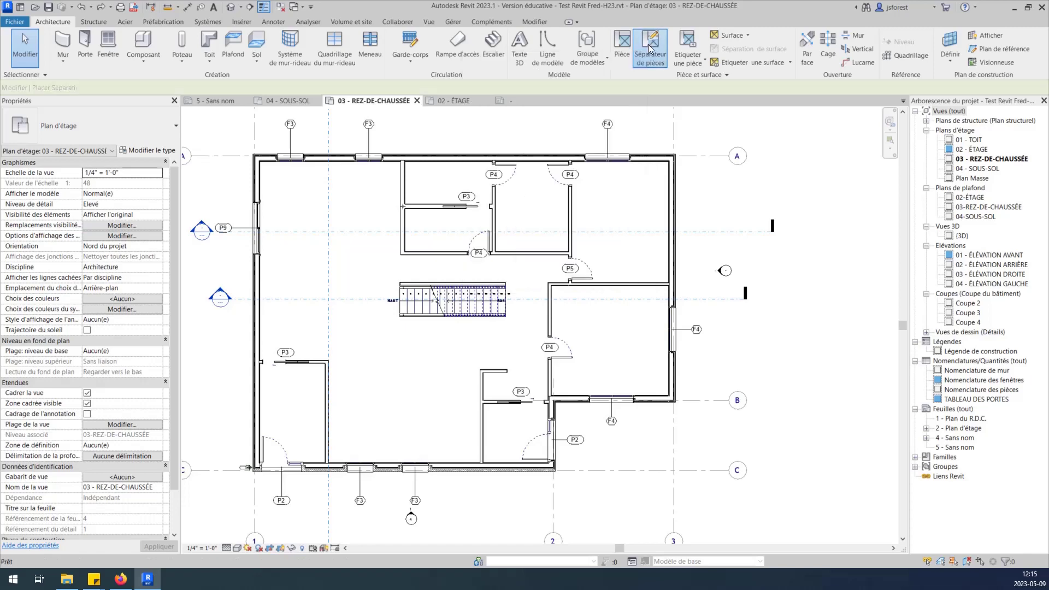
pyautogui.scroll(3, 346, 264)
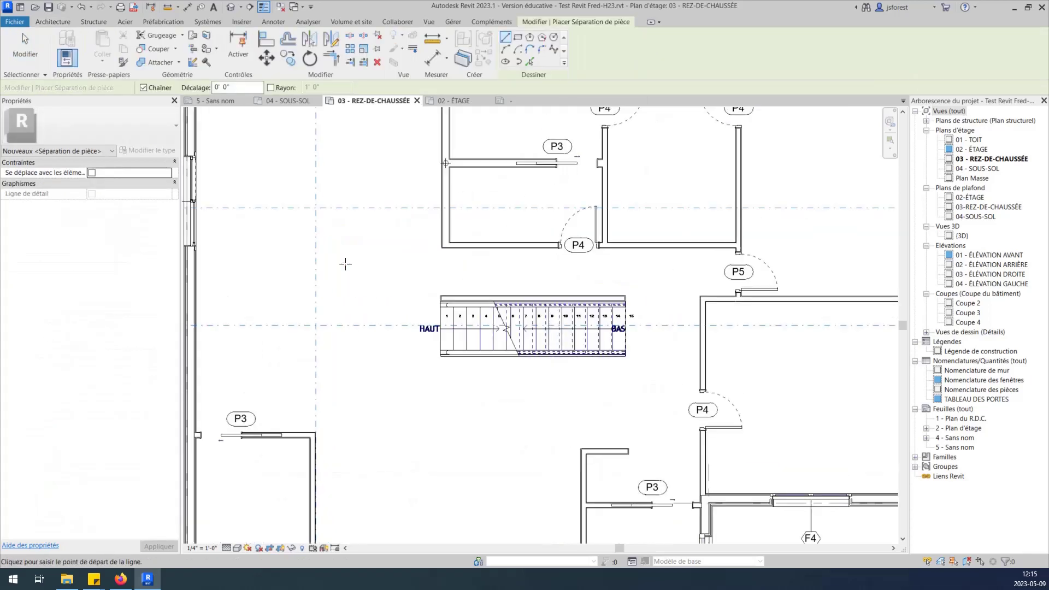
pyautogui.click(441, 248)
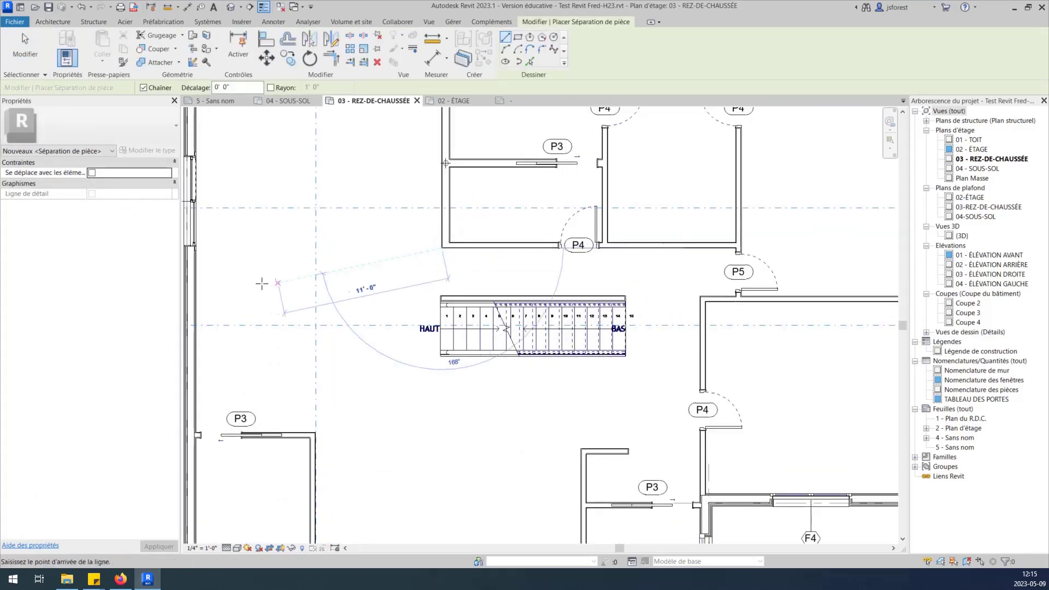
pyautogui.moveTo(266, 284); pyautogui.dragTo(354, 290, button='middle')
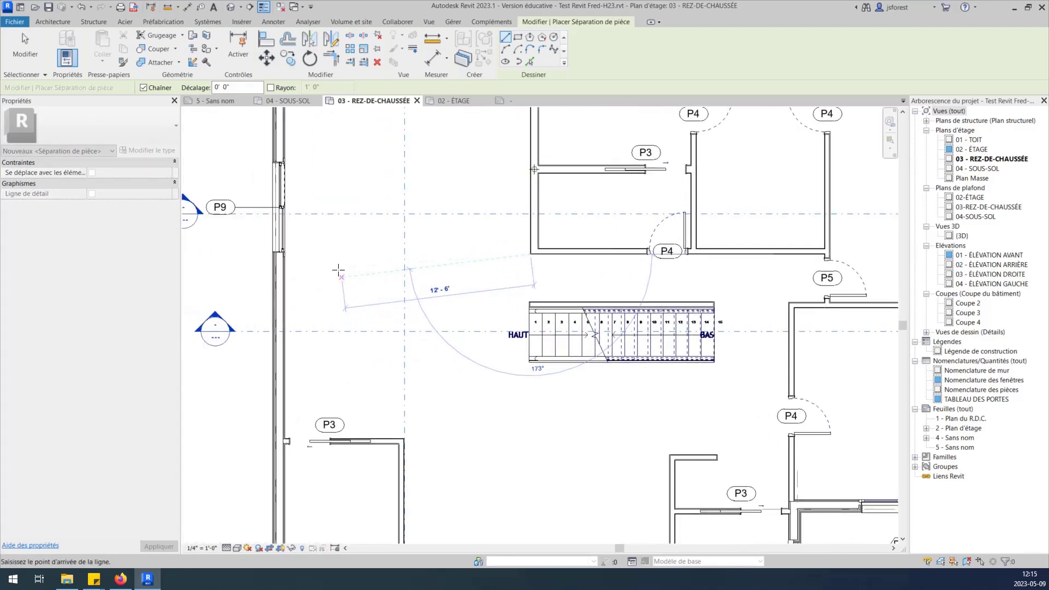
pyautogui.click(279, 255)
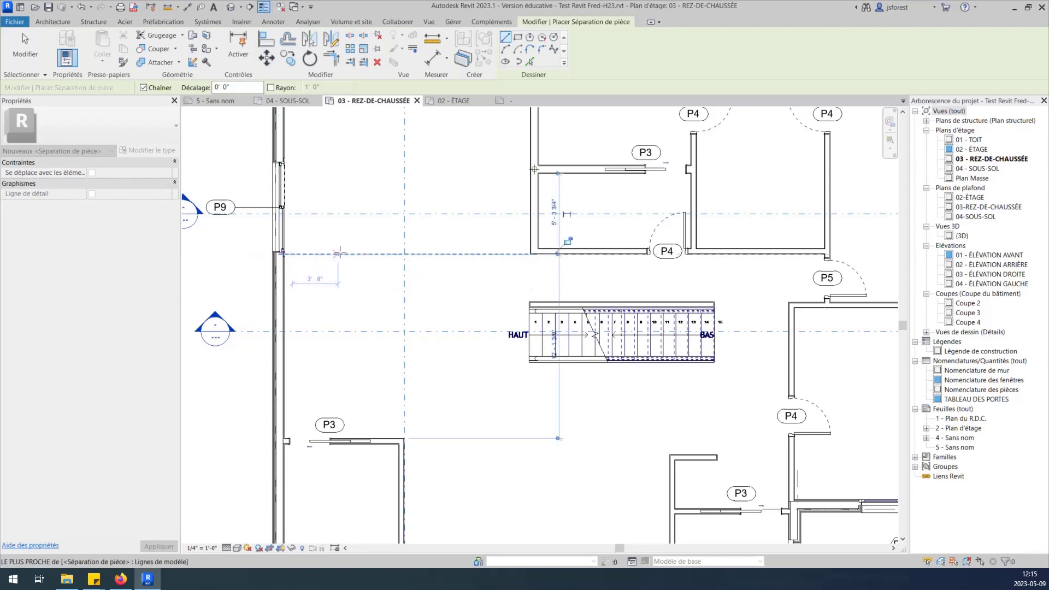
# - Draw chained room separation lines from the entrance closet's corner 8'-3" horizontally, and up past the stair start to the first separator
pyautogui.scroll(-3, 344, 245)
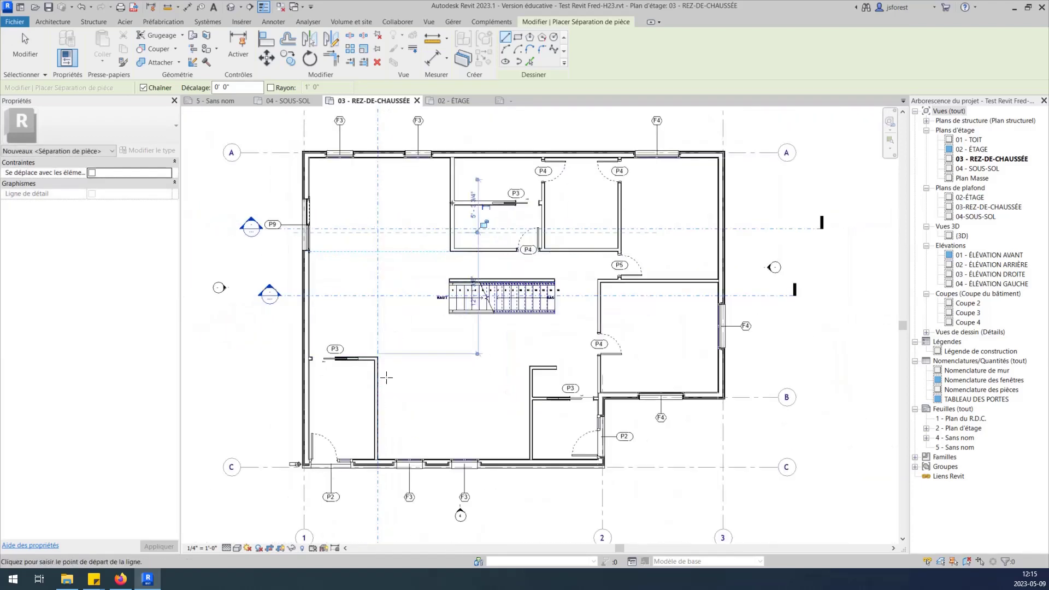
pyautogui.scroll(2, 385, 377)
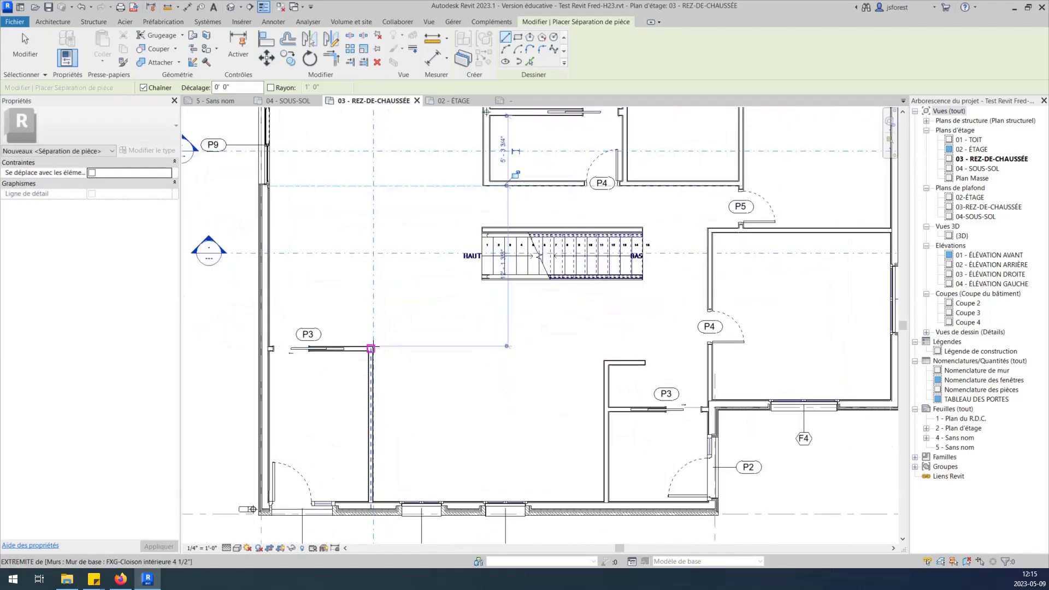
pyautogui.scroll(2, 370, 348)
pyautogui.click(372, 348)
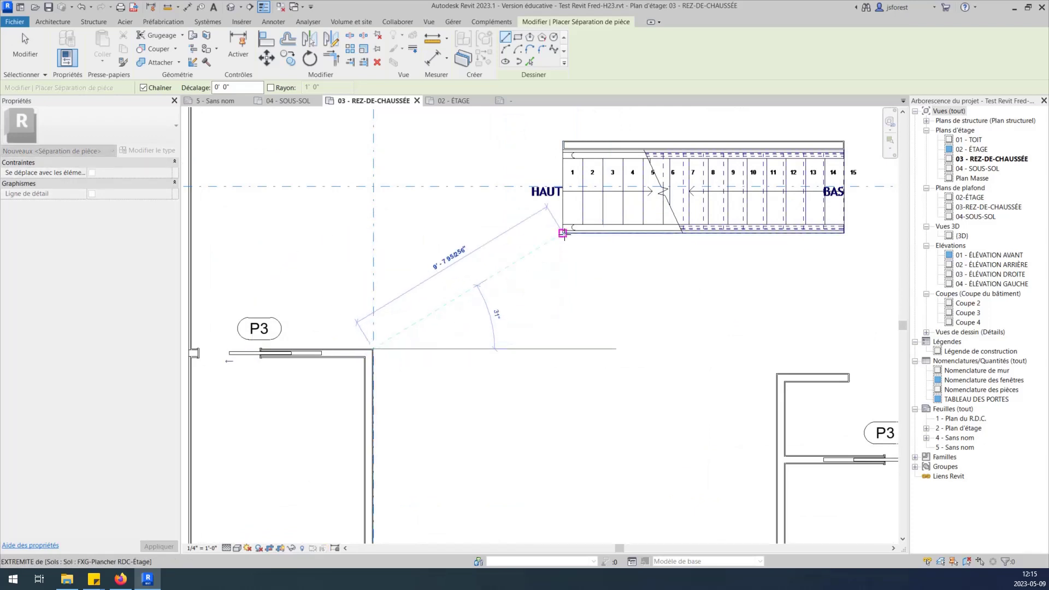
pyautogui.click(563, 348)
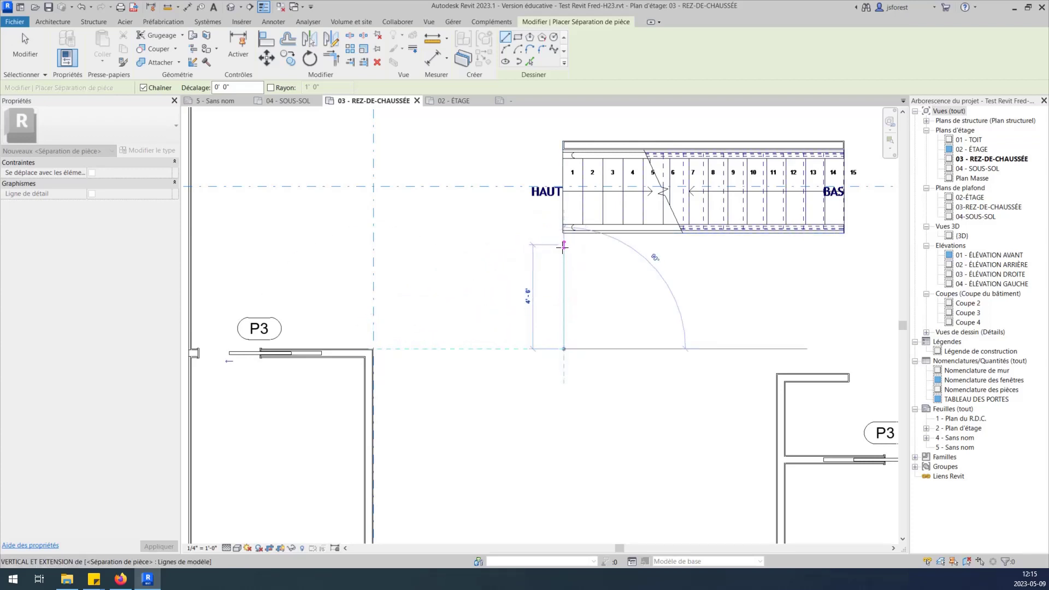
pyautogui.moveTo(566, 249); pyautogui.dragTo(520, 358, button='middle')
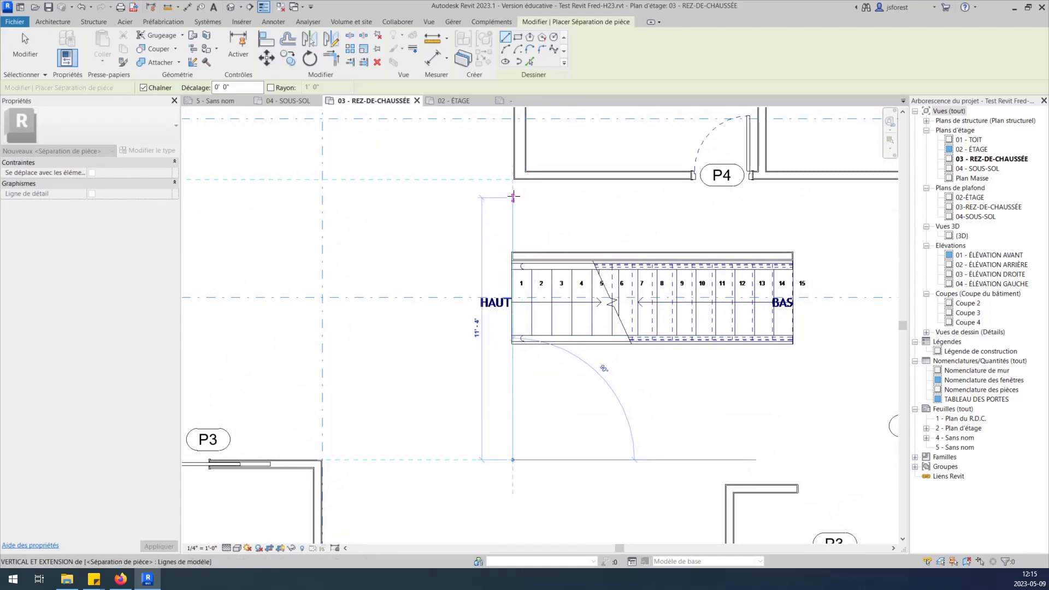
pyautogui.click(513, 178)
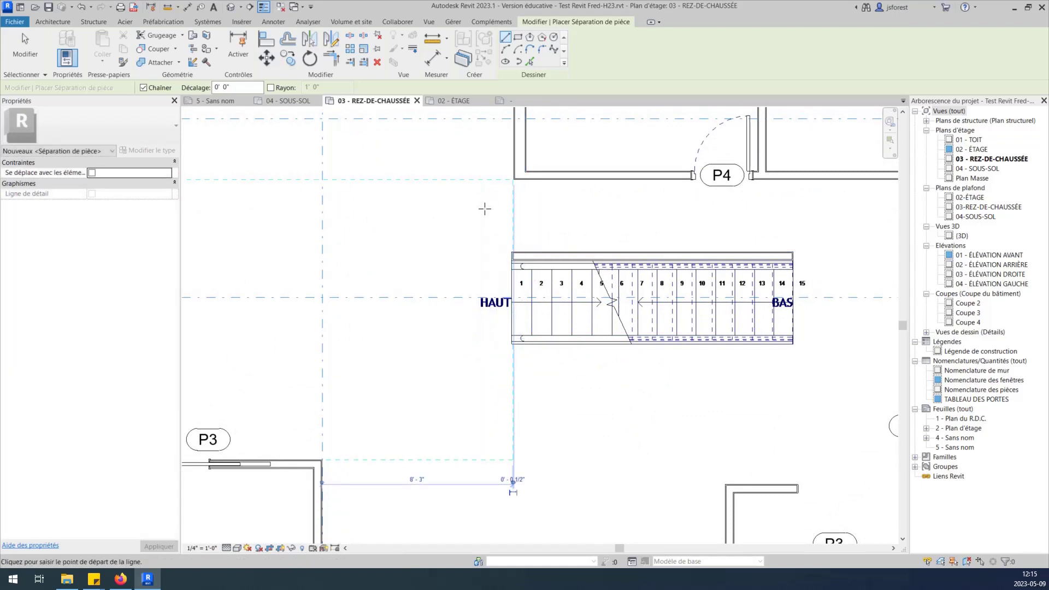
# - Extend the lower separator 9'-2 1/4" horizontally and down to the corner of the right-hand P3 closet wall, and leave the Room Separator command
pyautogui.scroll(-2, 485, 209)
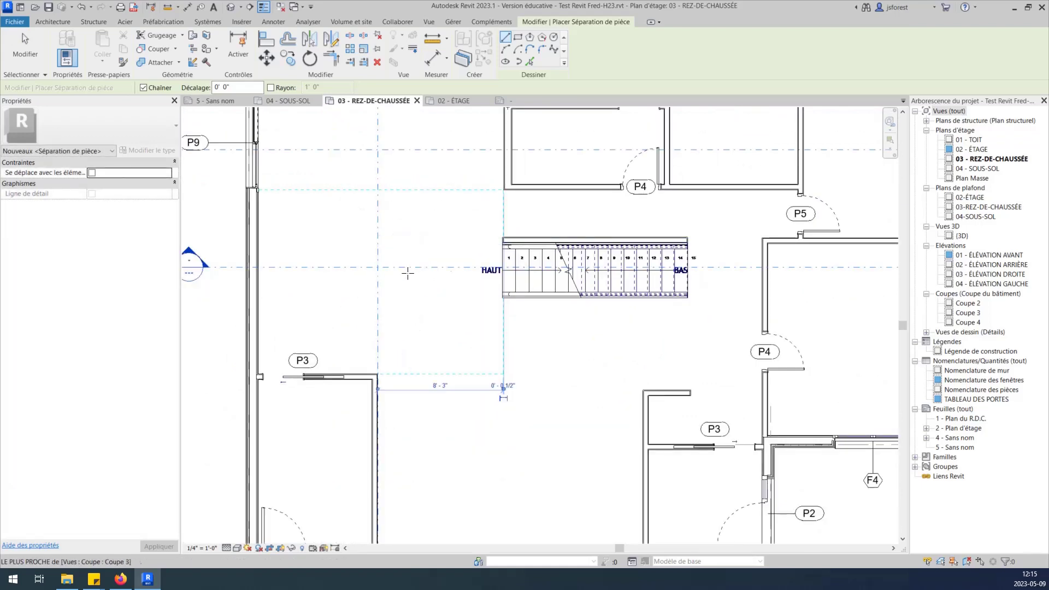
pyautogui.scroll(-1, 441, 277)
pyautogui.scroll(2, 610, 382)
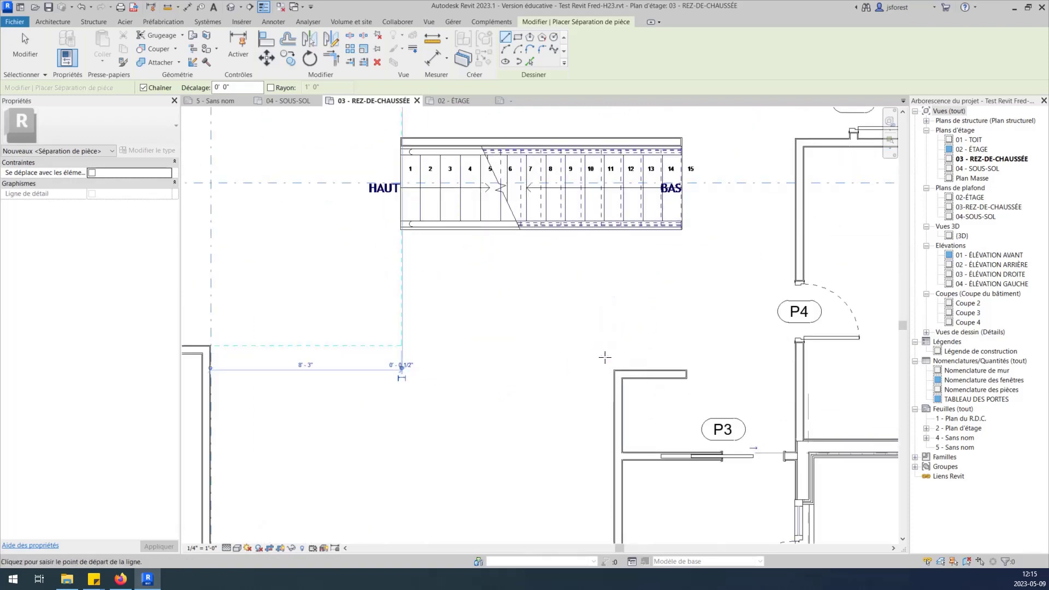
pyautogui.click(402, 345)
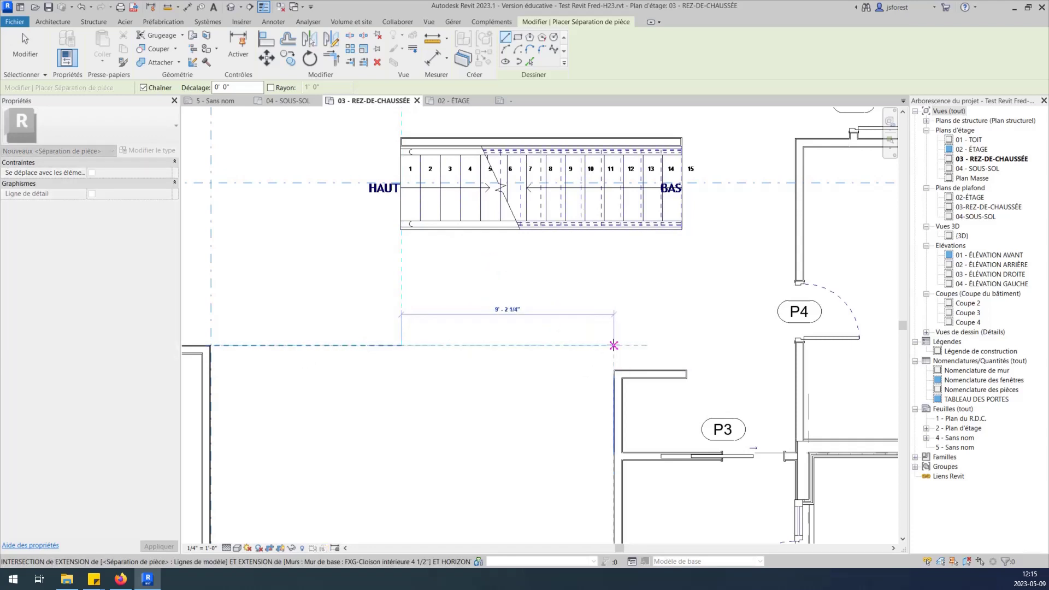
pyautogui.click(614, 345)
pyautogui.scroll(-3, 600, 369)
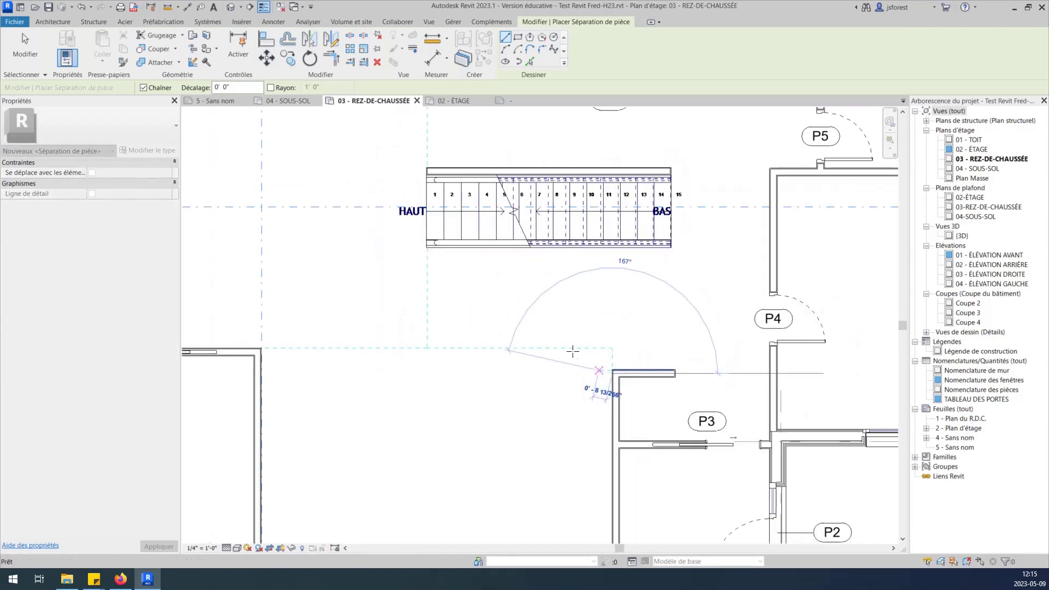
pyautogui.scroll(-1, 488, 483)
pyautogui.press('Escape')
pyautogui.press('Escape')
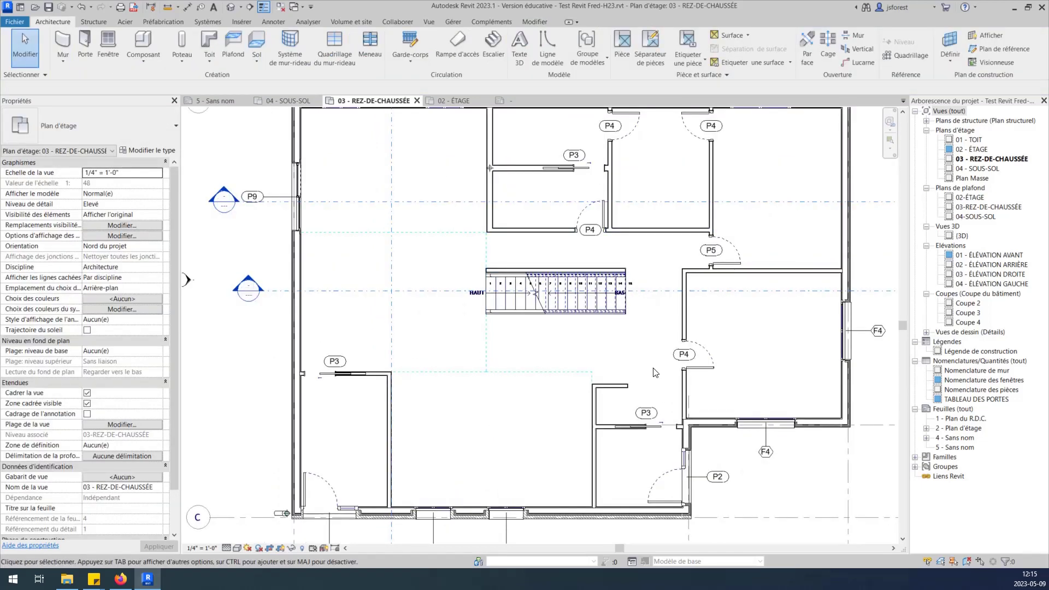
# - Place rooms automatically in all areas of the 03 - REZ-DE-CHAUSSÉE plan enclosed by walls and separators, and leave the Room command
pyautogui.scroll(-1, 429, 345)
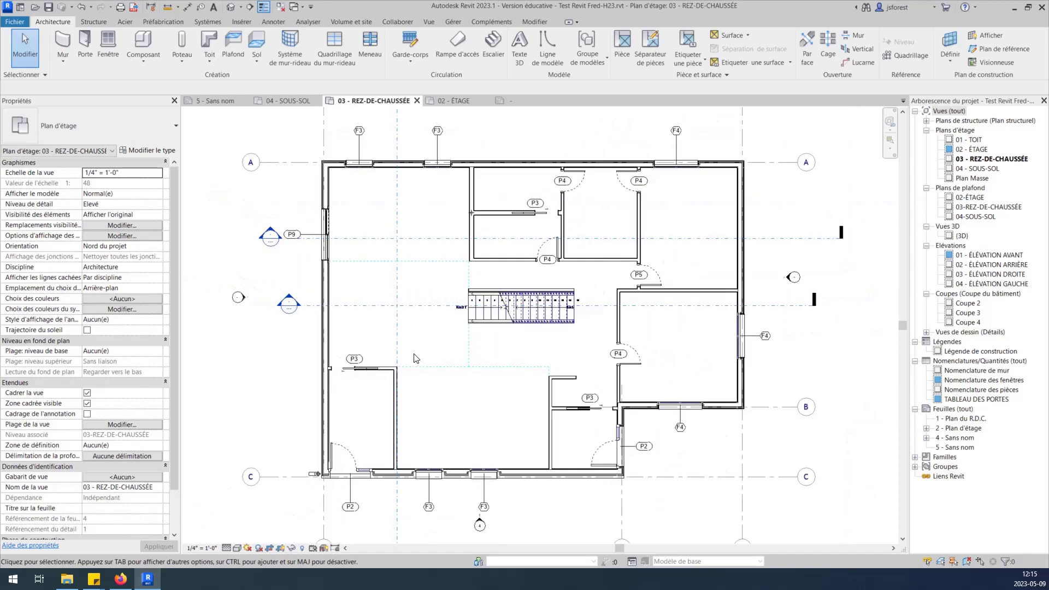
pyautogui.click(624, 47)
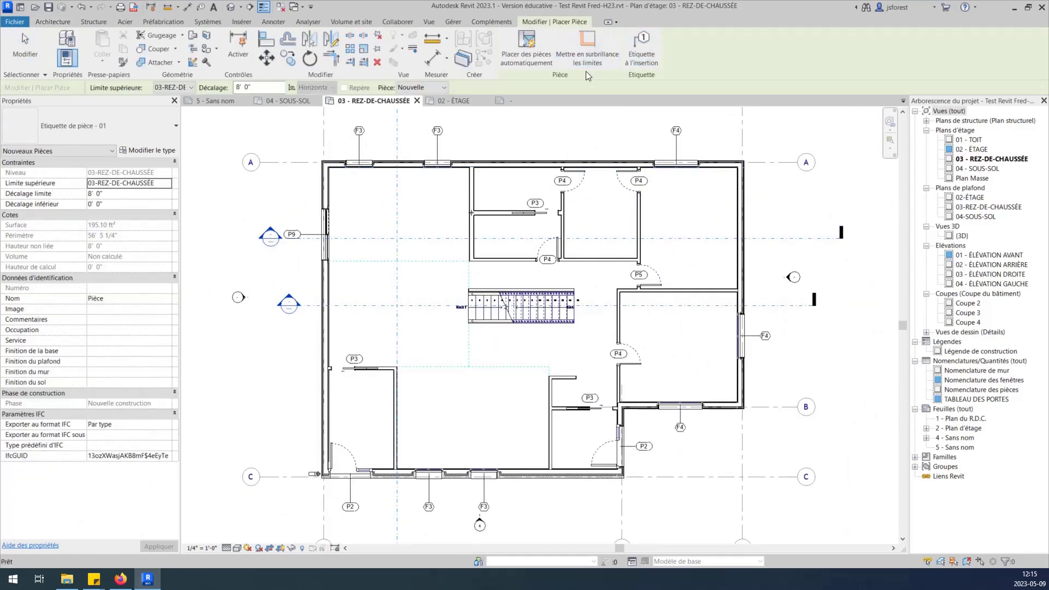
pyautogui.click(525, 44)
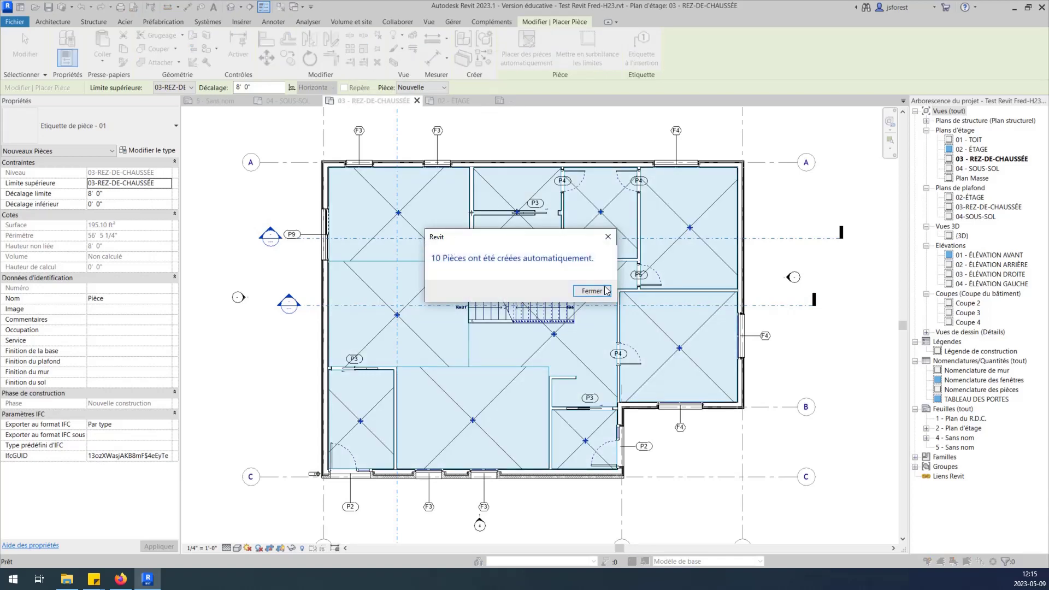
pyautogui.press('Escape')
pyautogui.press('Escape')
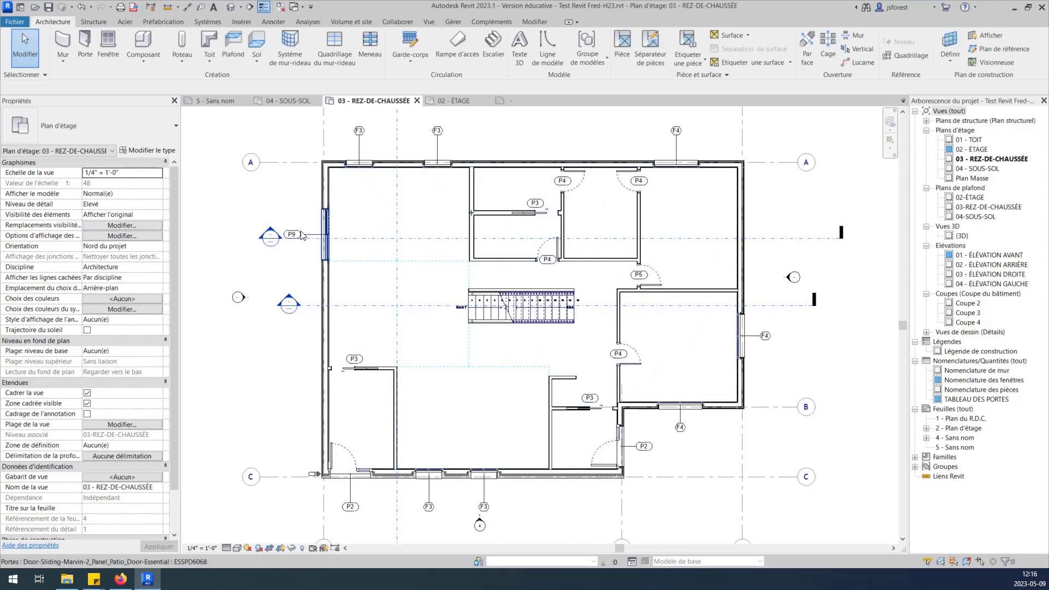
# - Tag every room on the 03 - REZ-DE-CHAUSSÉE plan with Étiquette de pièce - 01 and leave the tagging command
pyautogui.click(688, 46)
pyautogui.click(361, 418)
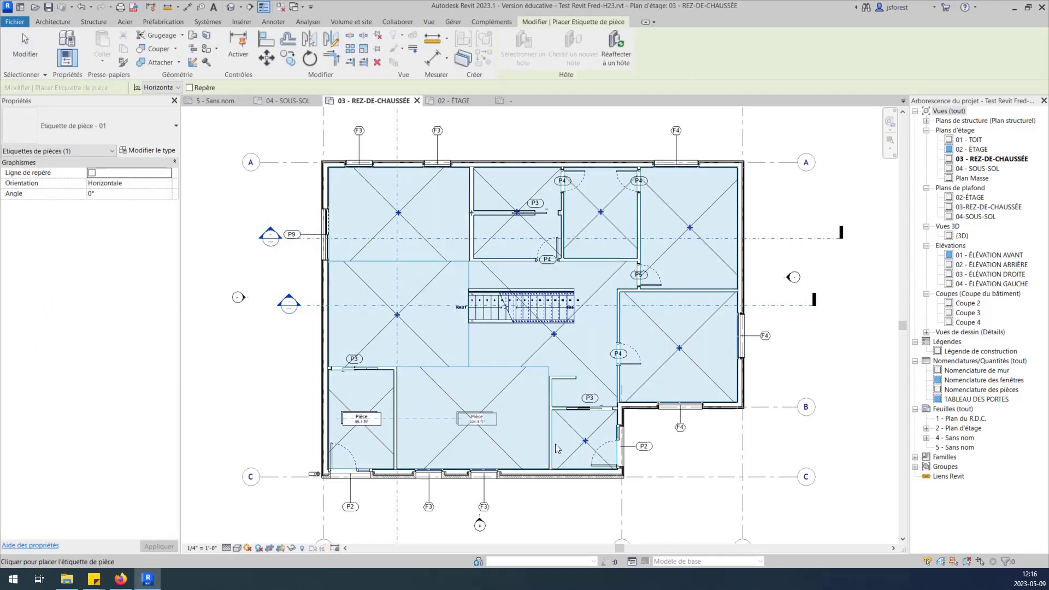
pyautogui.click(477, 418)
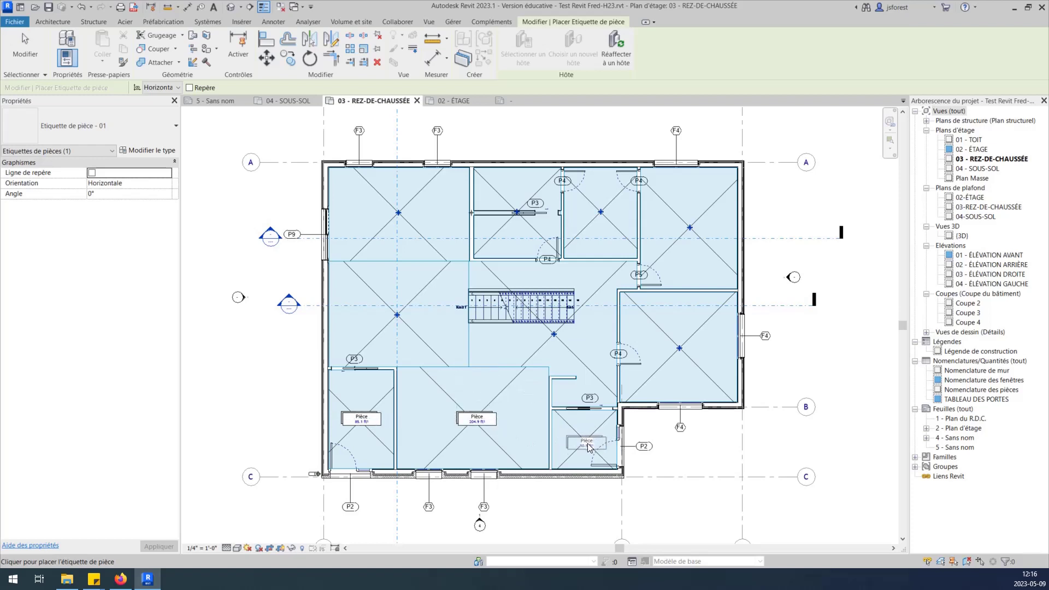
pyautogui.click(588, 447)
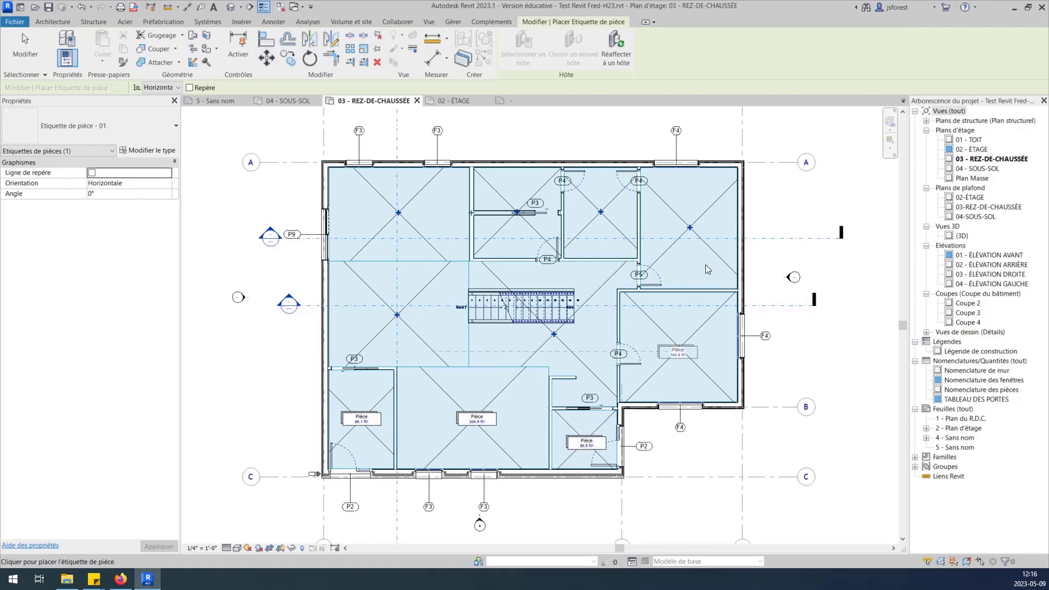
pyautogui.click(692, 225)
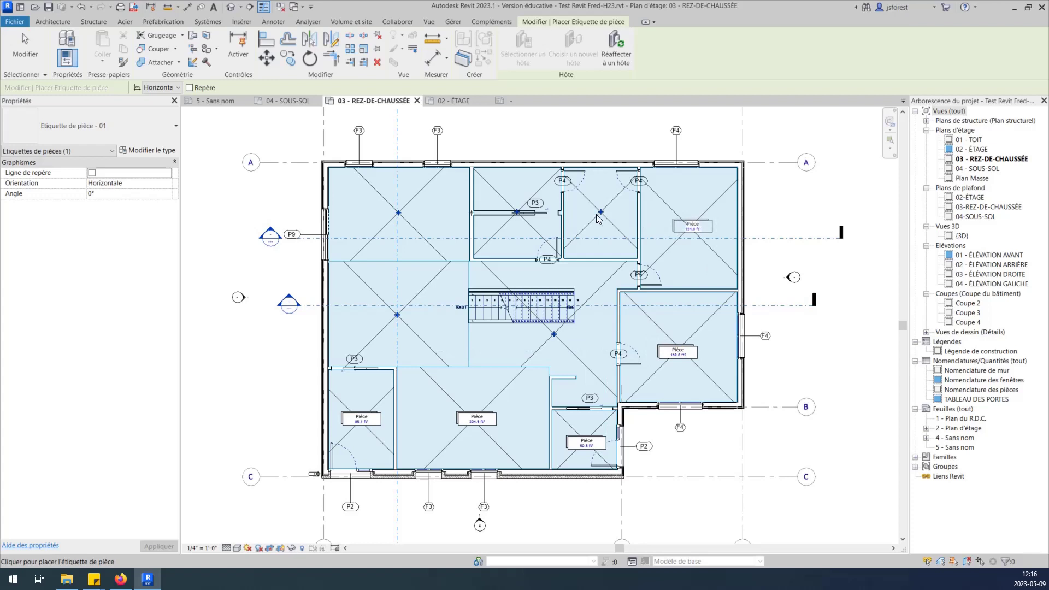
pyautogui.click(517, 194)
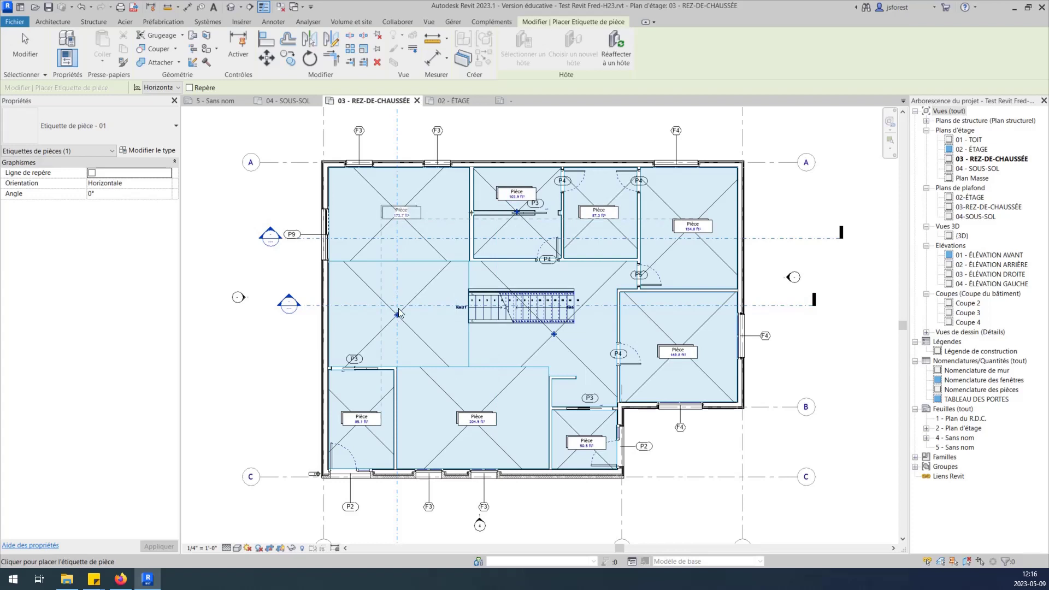
pyautogui.scroll(-1, 394, 315)
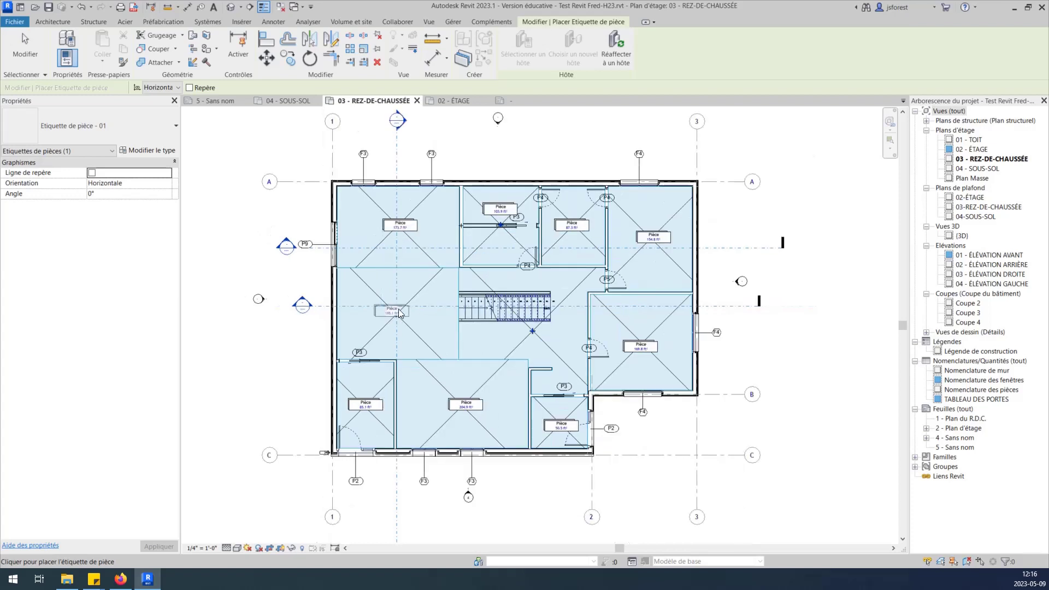
pyautogui.click(394, 315)
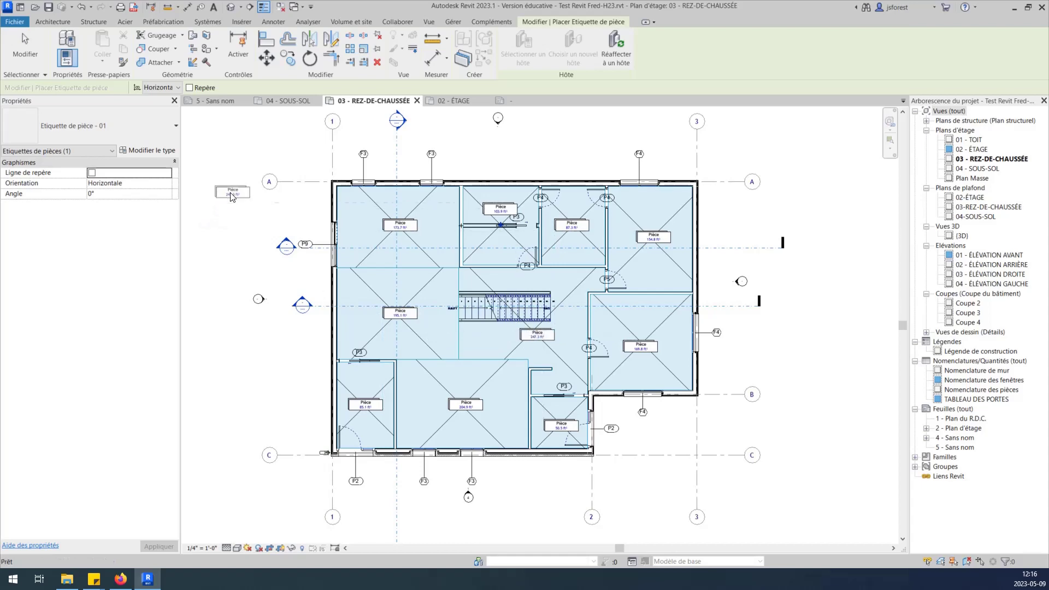
pyautogui.press('Escape')
pyautogui.press('Escape')
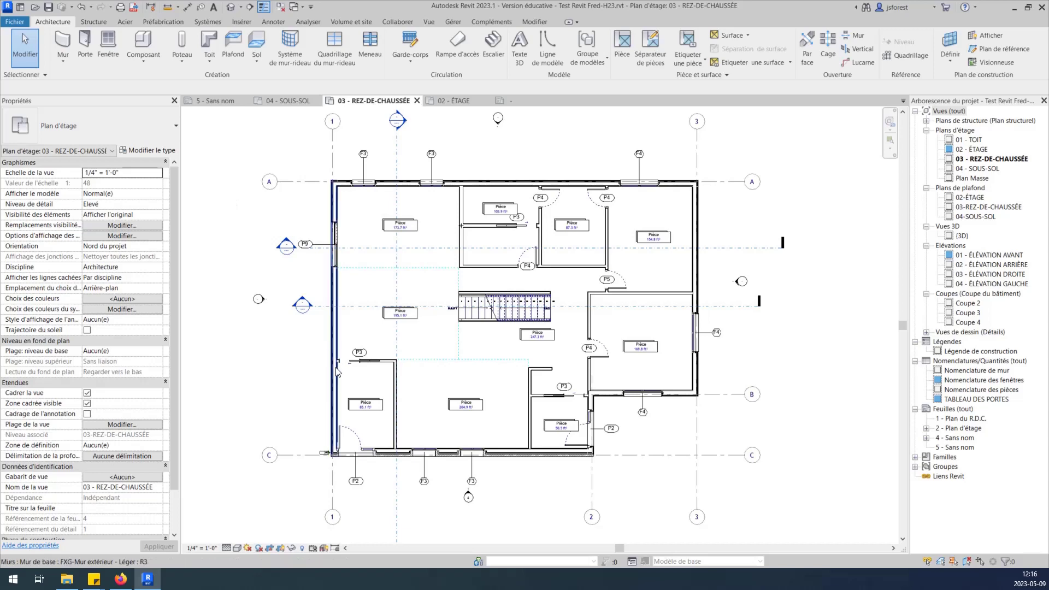
# - Rename the room beside the front entrance door P2, below sliding door P3, as PORTIQUE 1
pyautogui.scroll(1, 402, 437)
pyautogui.scroll(5, 350, 417)
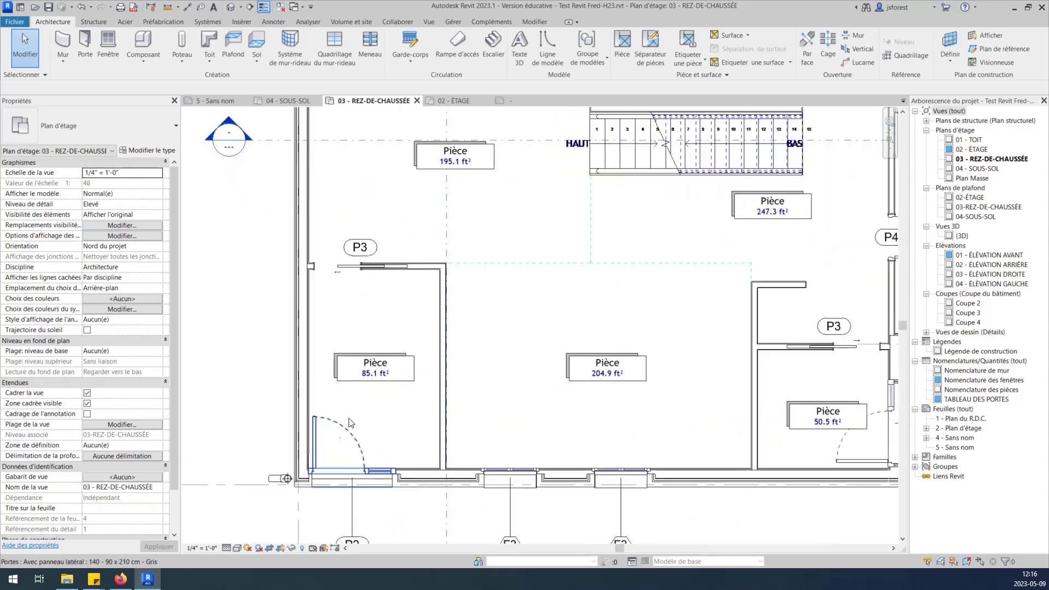
pyautogui.click(390, 359)
pyautogui.click(390, 355)
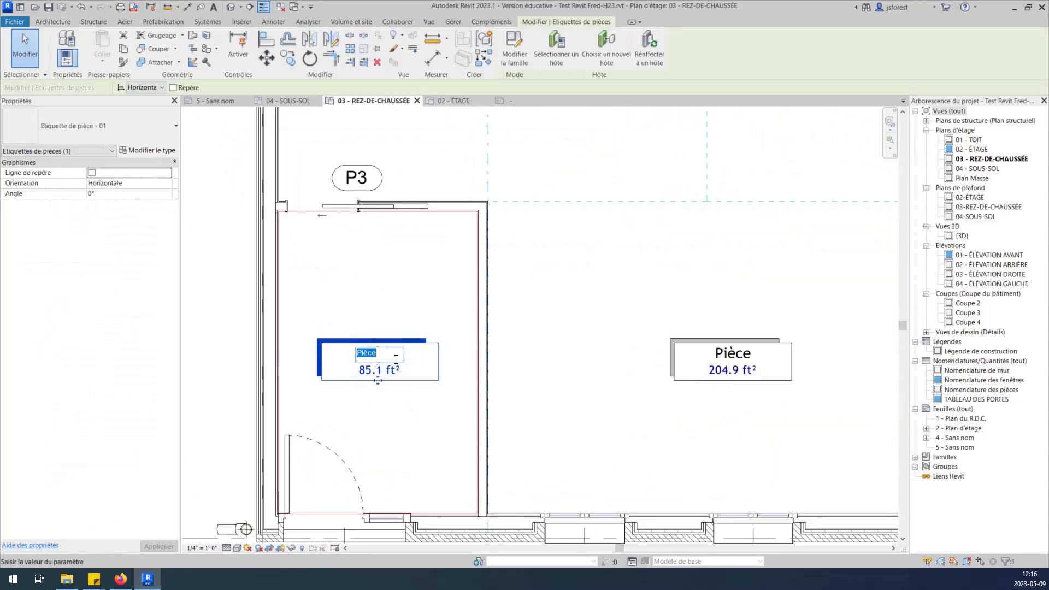
pyautogui.write('PORTIQUE 1')
pyautogui.scroll(-1, 387, 365)
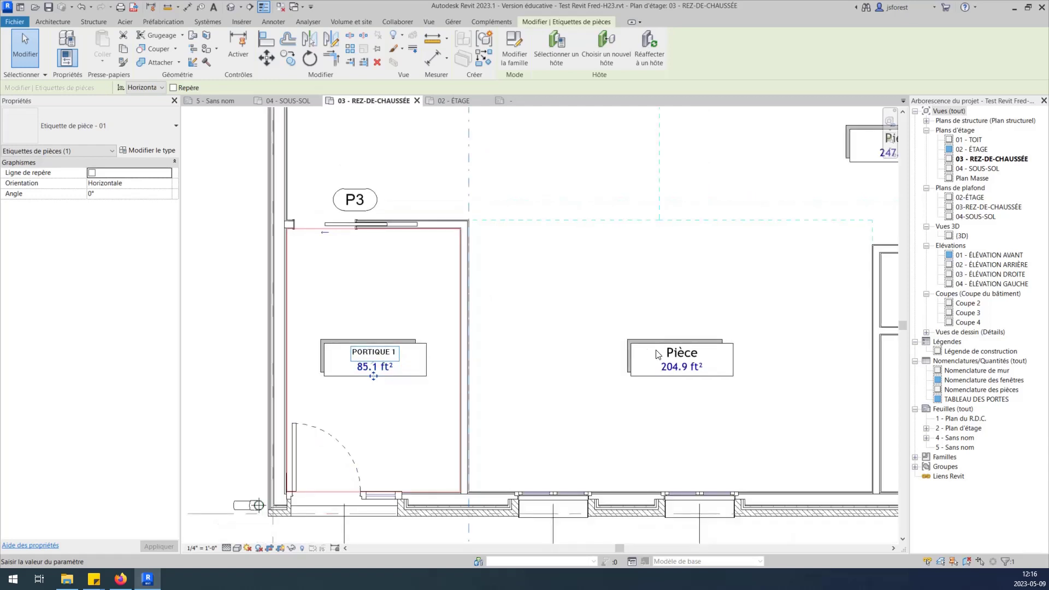
# - Rename the large room next to PORTIQUE 1 as SÉJOUR
pyautogui.click(685, 355)
pyautogui.click(687, 355)
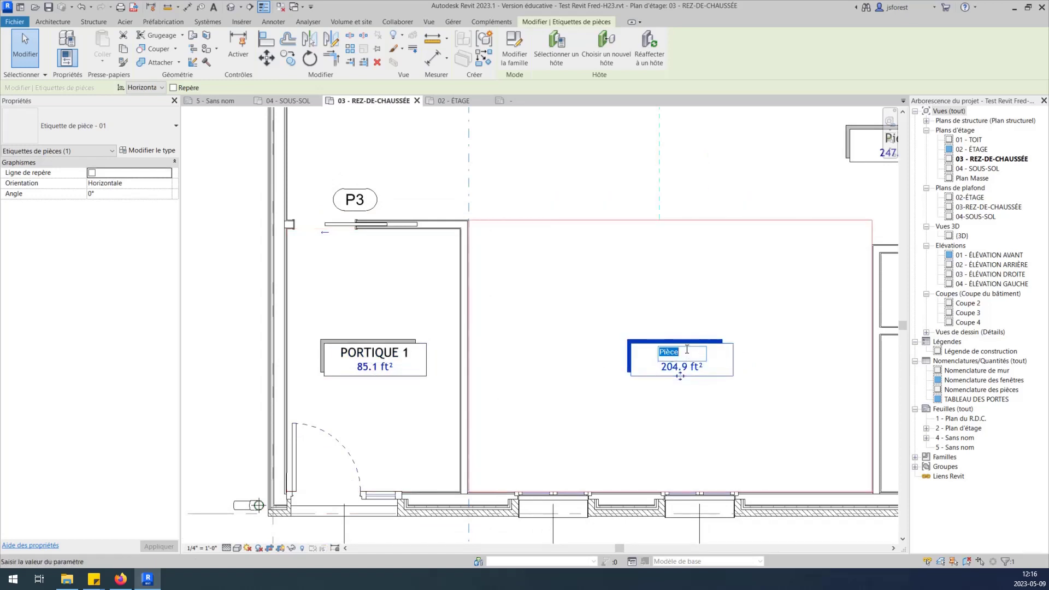
pyautogui.write('SÉJOUR')
pyautogui.press('Return')
pyautogui.scroll(-1, 533, 349)
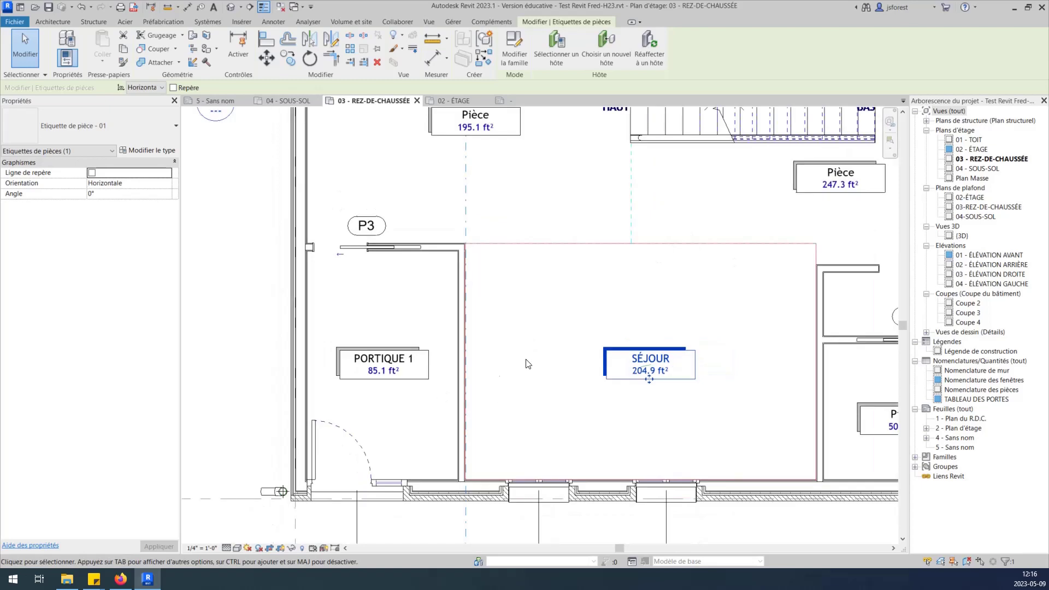
# - Review the room names and areas on the 03 - REZ-DE-CHAUSSÉE and 04 - SOUS-SOL plans
pyautogui.moveTo(526, 363); pyautogui.dragTo(352, 366, button='middle')
pyautogui.scroll(-2, 354, 352)
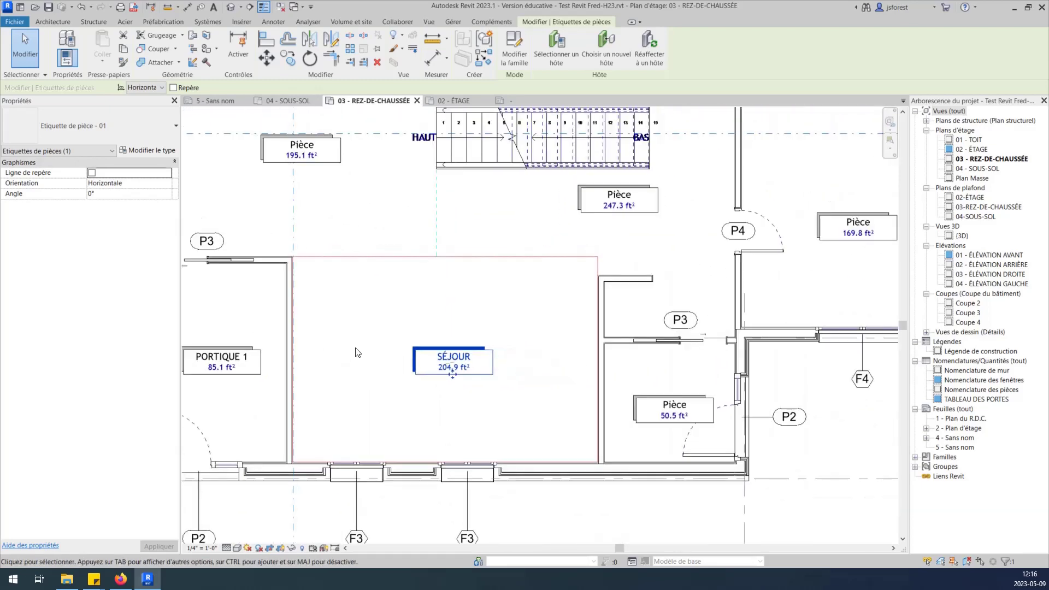
pyautogui.scroll(1, 406, 369)
pyautogui.moveTo(390, 345); pyautogui.dragTo(430, 377, button='middle')
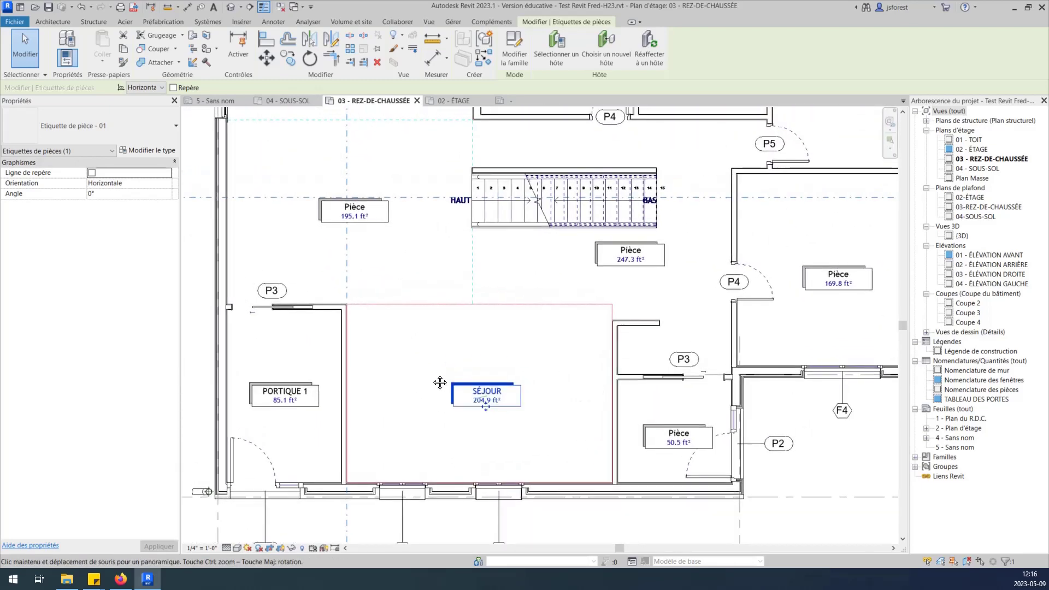
pyautogui.scroll(-1, 404, 409)
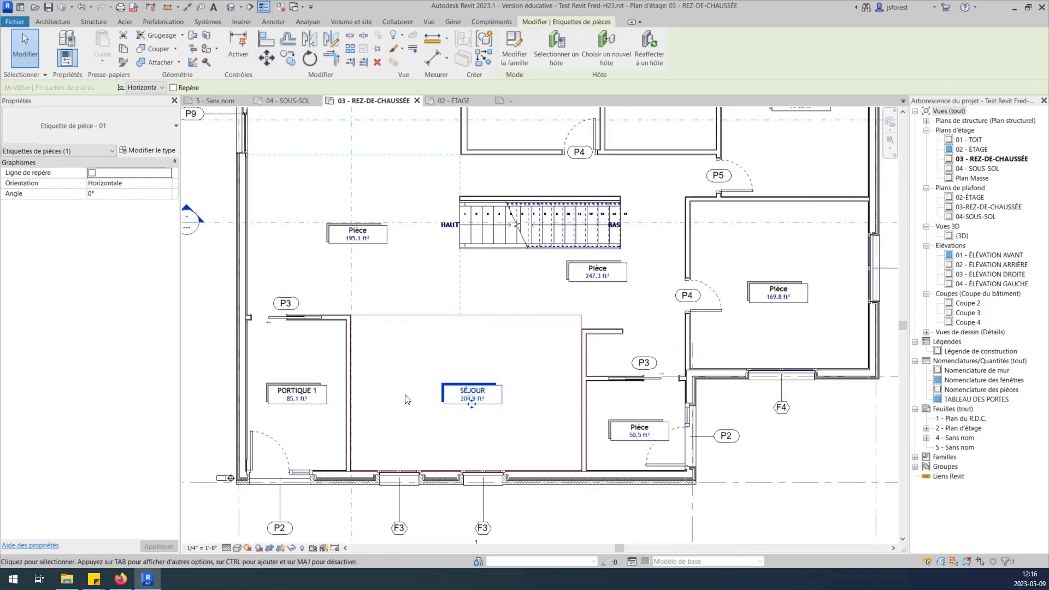
pyautogui.scroll(-1, 412, 417)
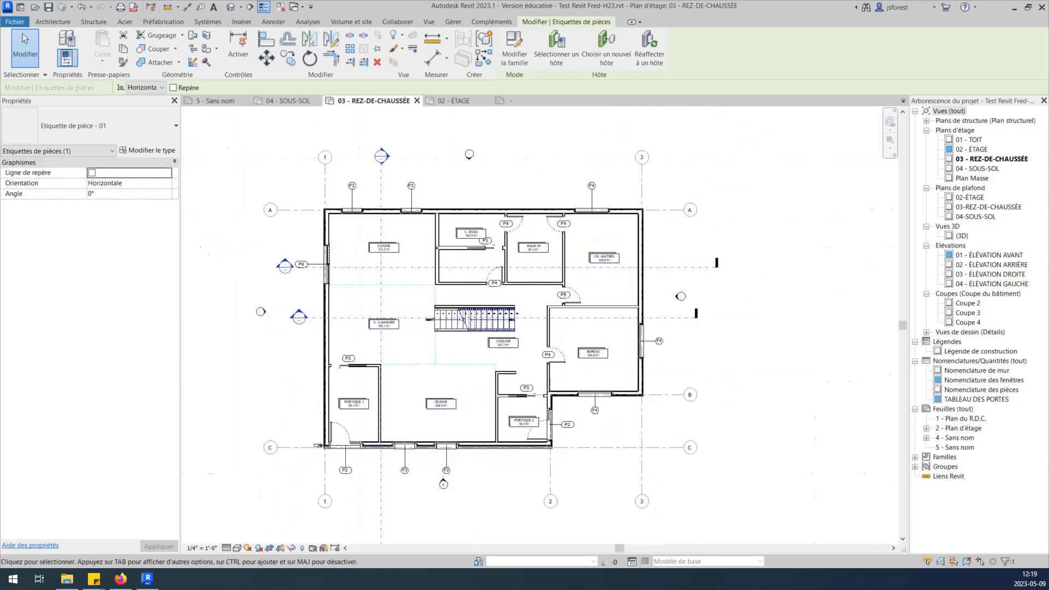
pyautogui.scroll(1, 463, 349)
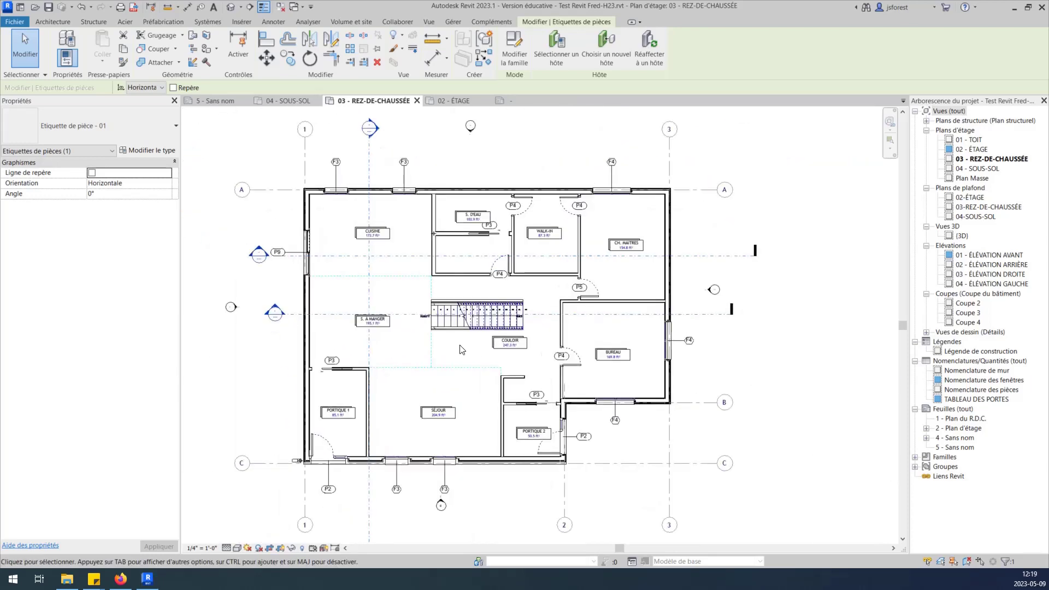
pyautogui.click(287, 101)
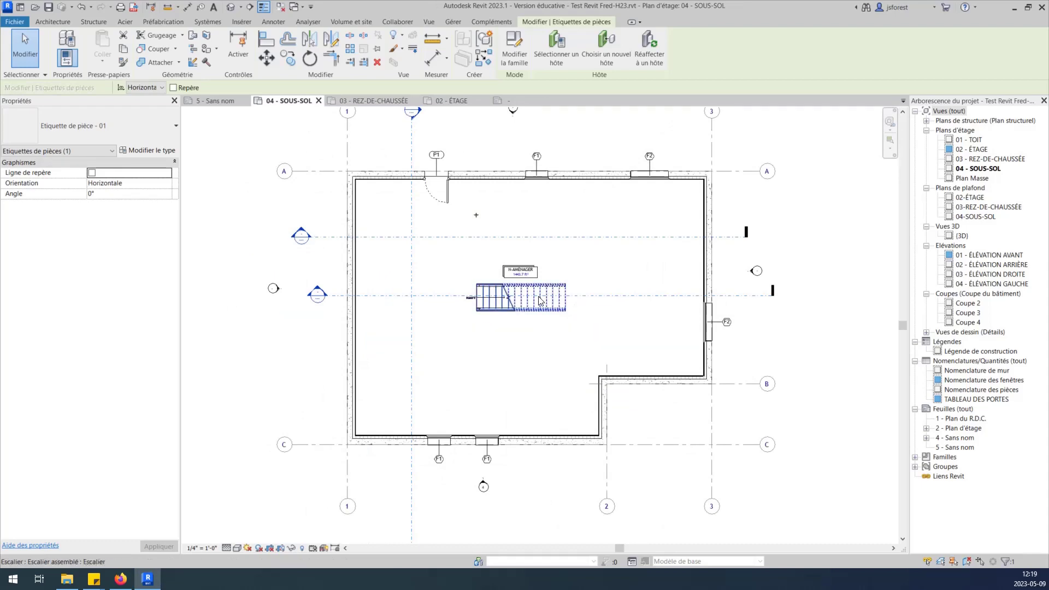
pyautogui.scroll(3, 538, 283)
pyautogui.click(389, 101)
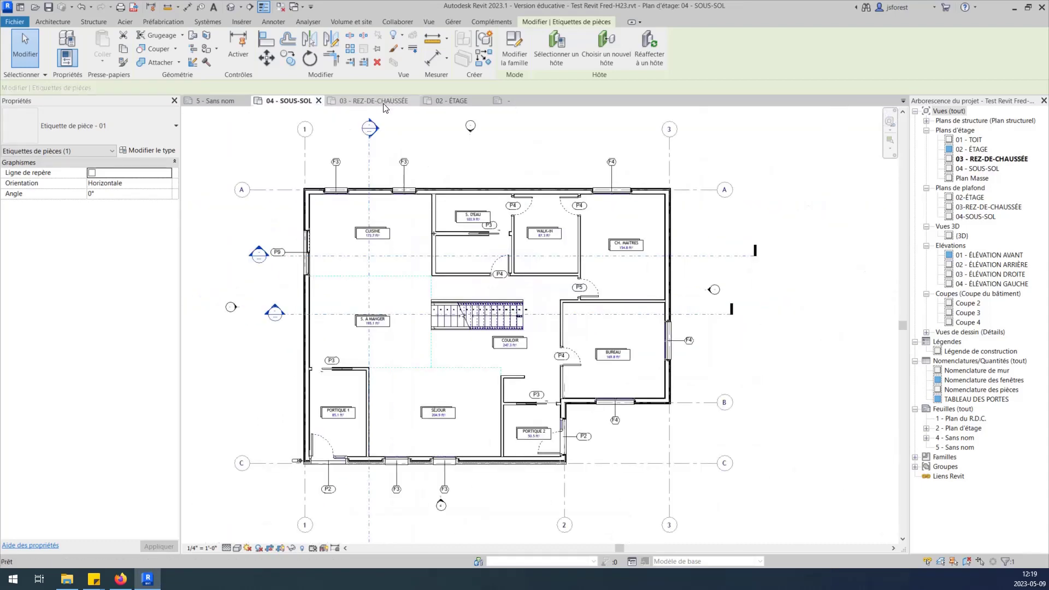
pyautogui.scroll(1, 435, 375)
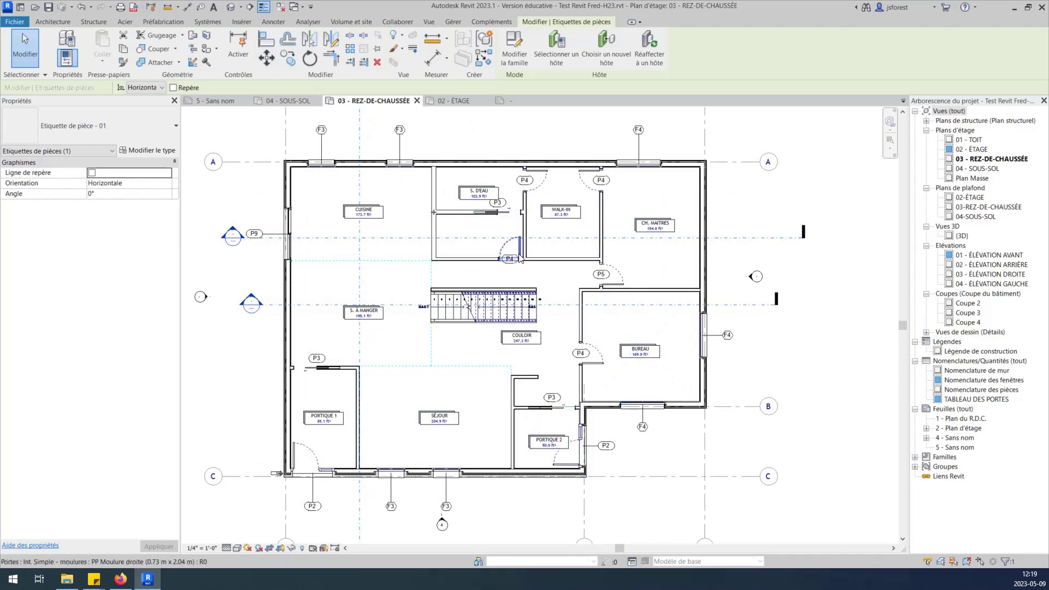
# - Rename the unnamed room above door P6 on the 02 - ÉTAGE plan as WALK-IN
pyautogui.click(453, 100)
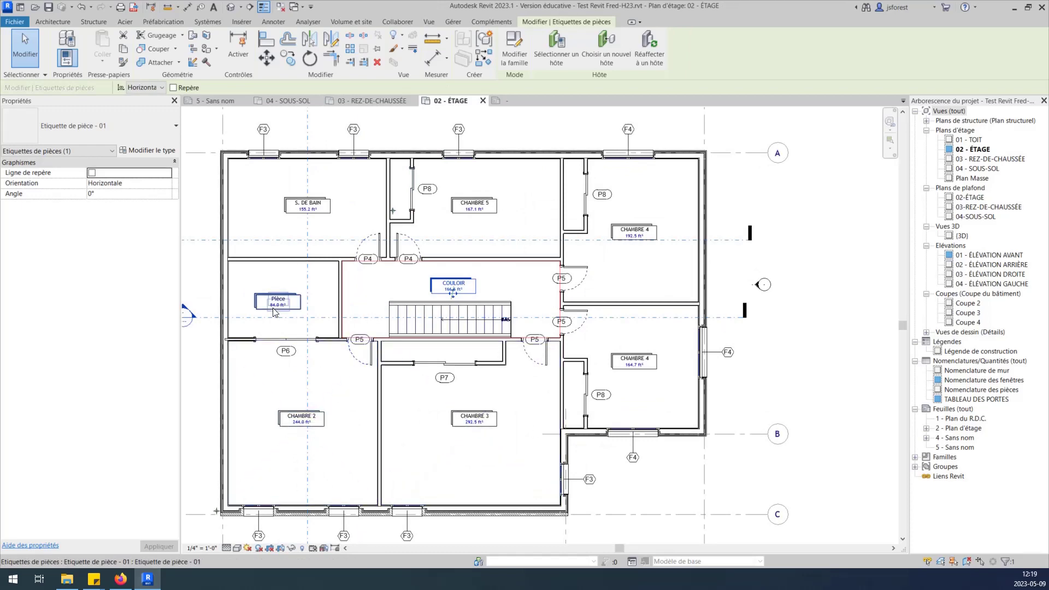
pyautogui.scroll(1, 267, 301)
pyautogui.scroll(7, 268, 301)
pyautogui.click(292, 314)
pyautogui.click(310, 308)
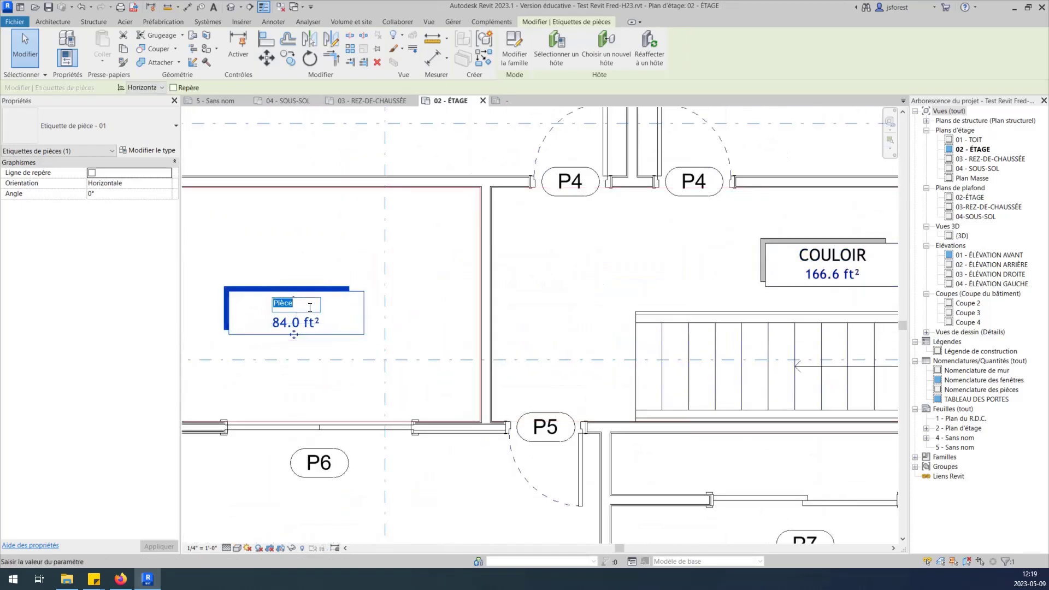
pyautogui.write('WALK-IN')
pyautogui.press('Return')
# - Rename the upper of the two rooms named CHAMBRE 4 as CHAMBRE 5
pyautogui.scroll(-7, 271, 309)
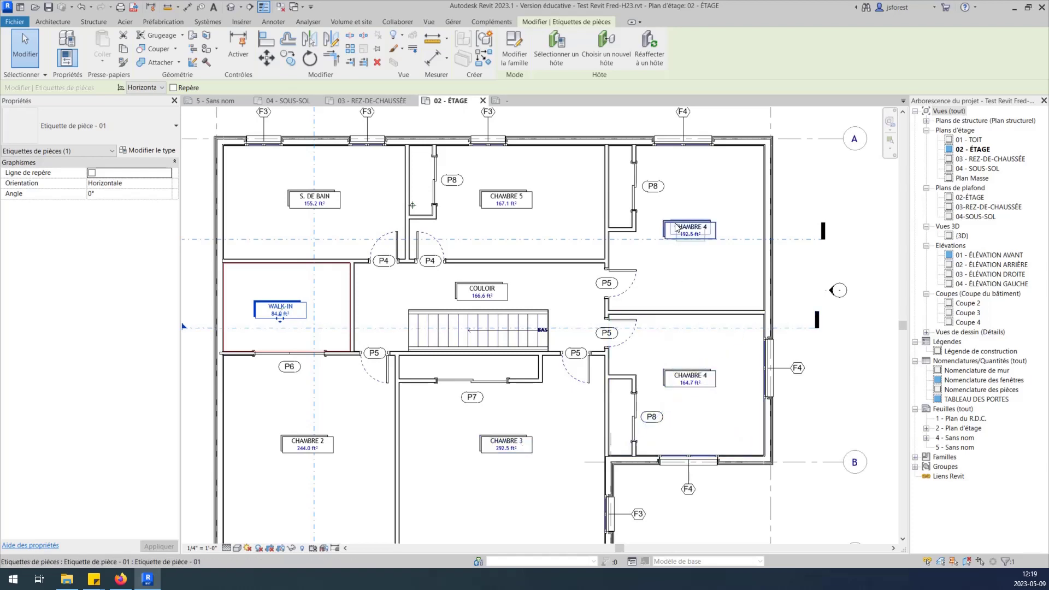
pyautogui.scroll(3, 709, 240)
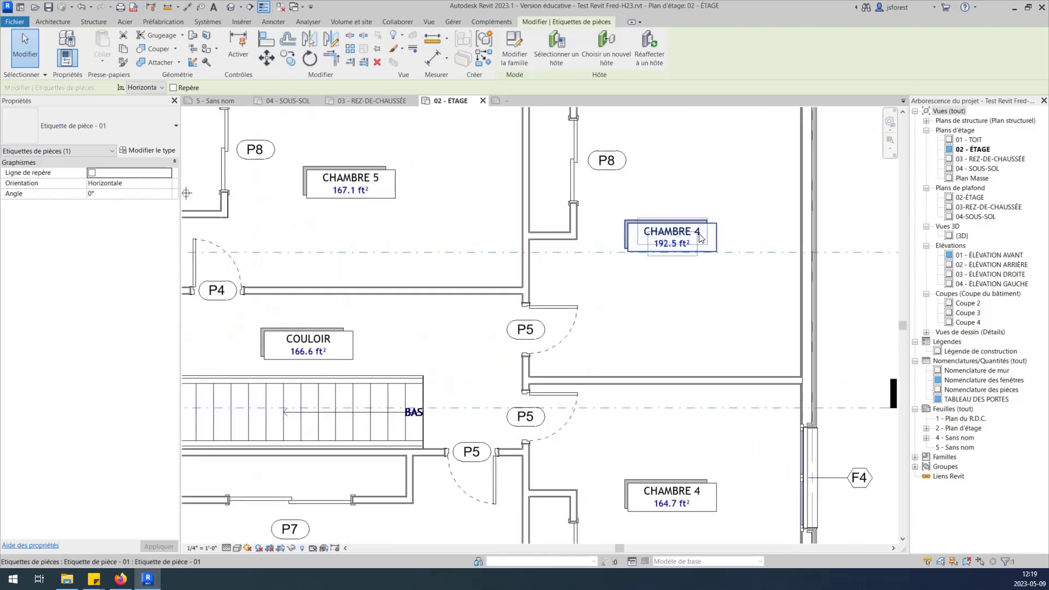
pyautogui.click(700, 234)
pyautogui.click(698, 232)
pyautogui.click(691, 230)
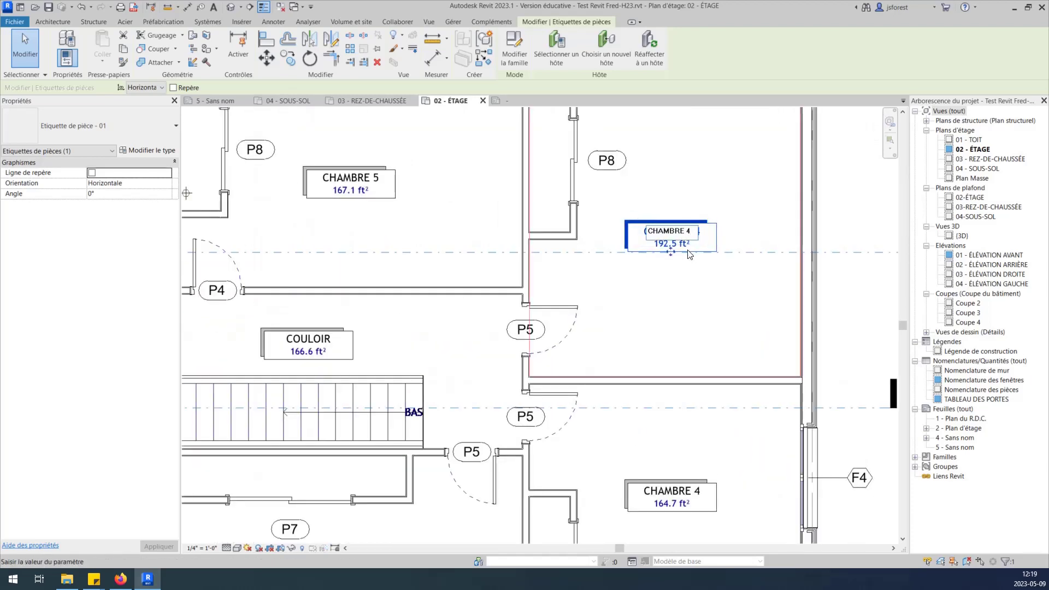
pyautogui.press('BackSpace')
pyautogui.write('5')
pyautogui.press('Return')
# - Rename the bedroom above the corridor, next to the bathroom, as CHAMBRE 6
pyautogui.click(374, 178)
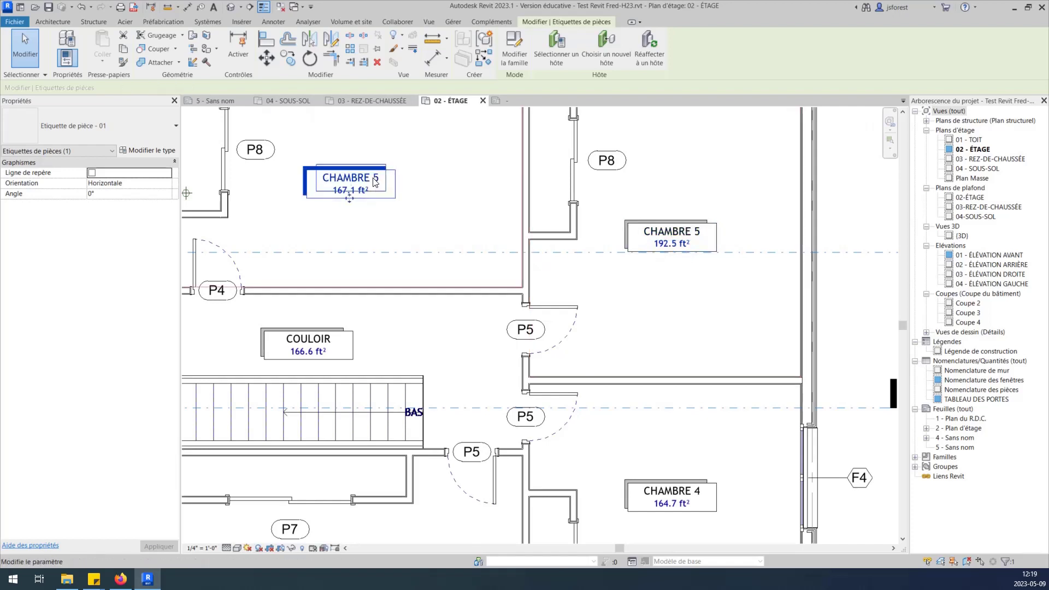
pyautogui.click(373, 179)
pyautogui.click(373, 178)
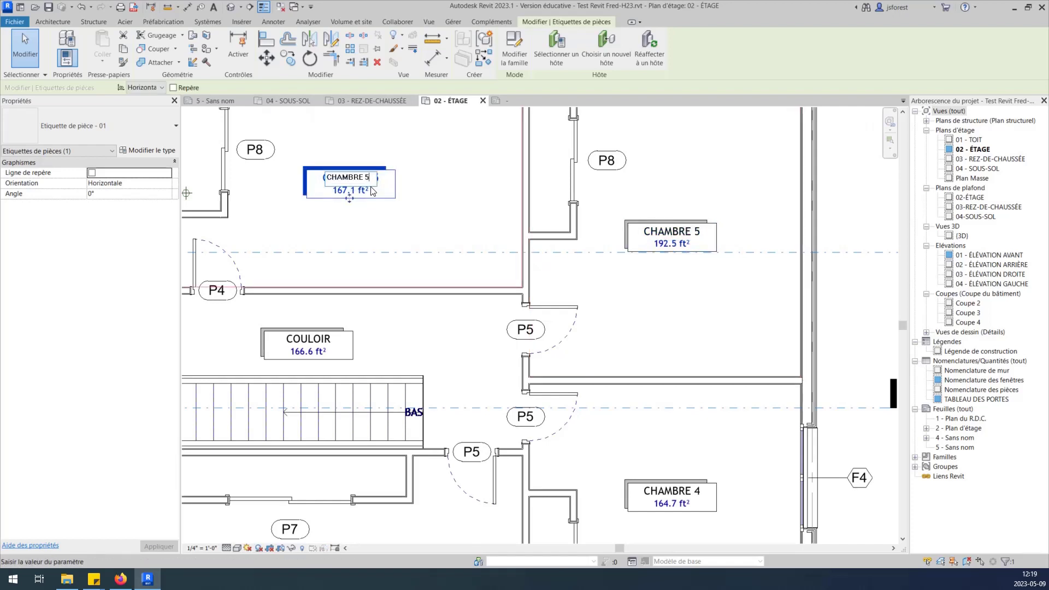
pyautogui.press('BackSpace')
pyautogui.write('6')
pyautogui.press('Return')
# - Check the room names and areas across the whole 02 - ÉTAGE plan
pyautogui.scroll(-1, 500, 324)
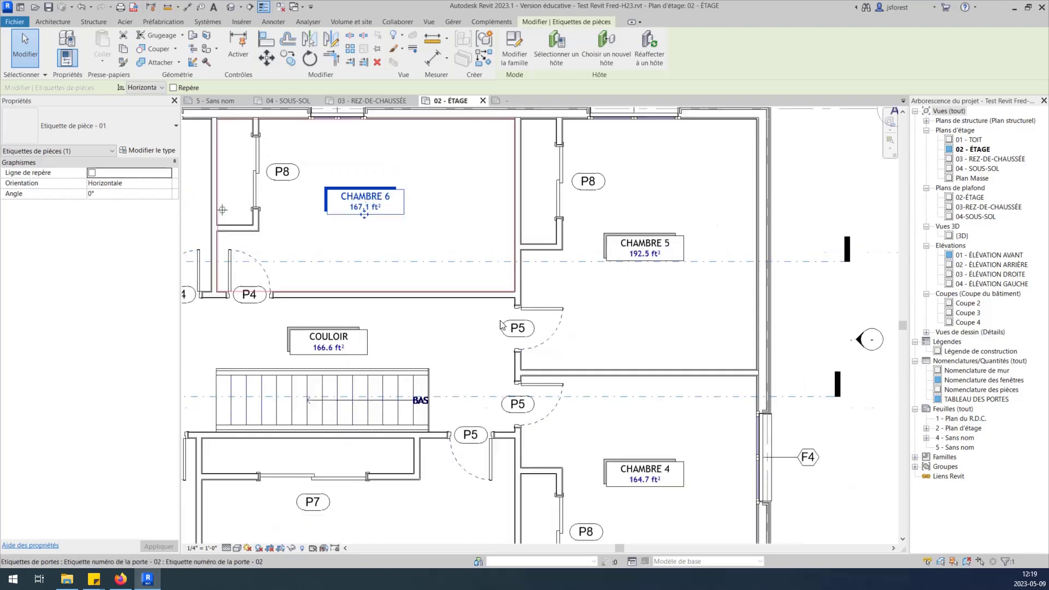
pyautogui.scroll(-1, 500, 324)
pyautogui.moveTo(431, 350); pyautogui.dragTo(588, 279, button='middle')
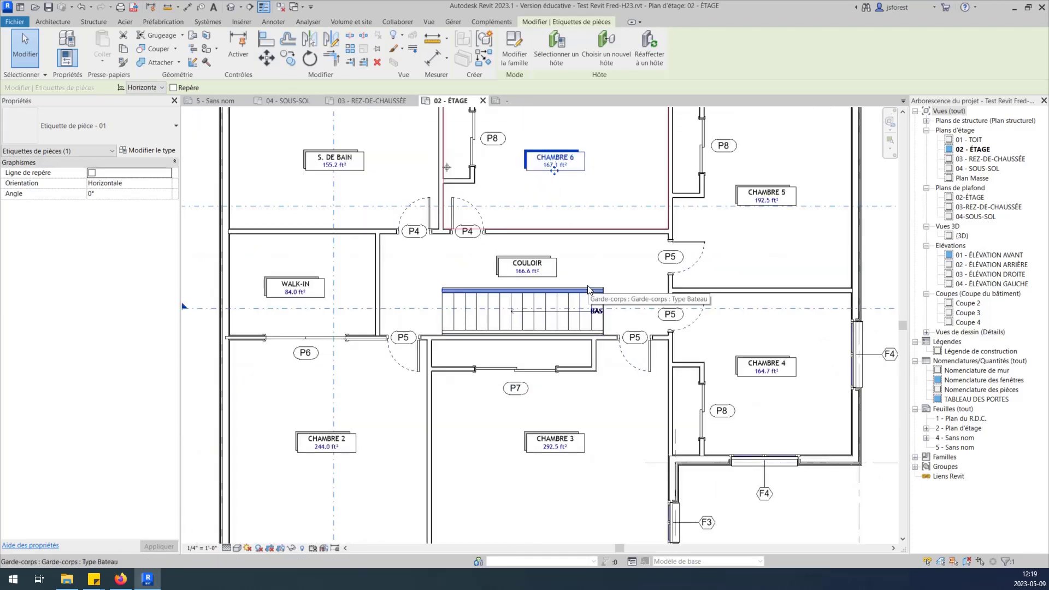
pyautogui.scroll(-1, 531, 515)
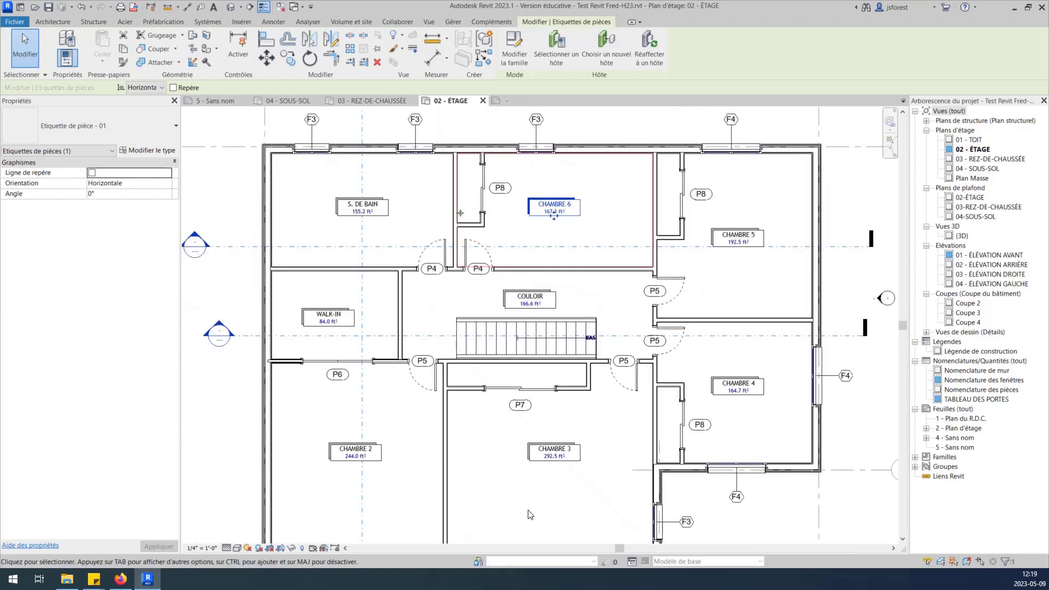
pyautogui.moveTo(518, 475); pyautogui.dragTo(453, 406, button='middle')
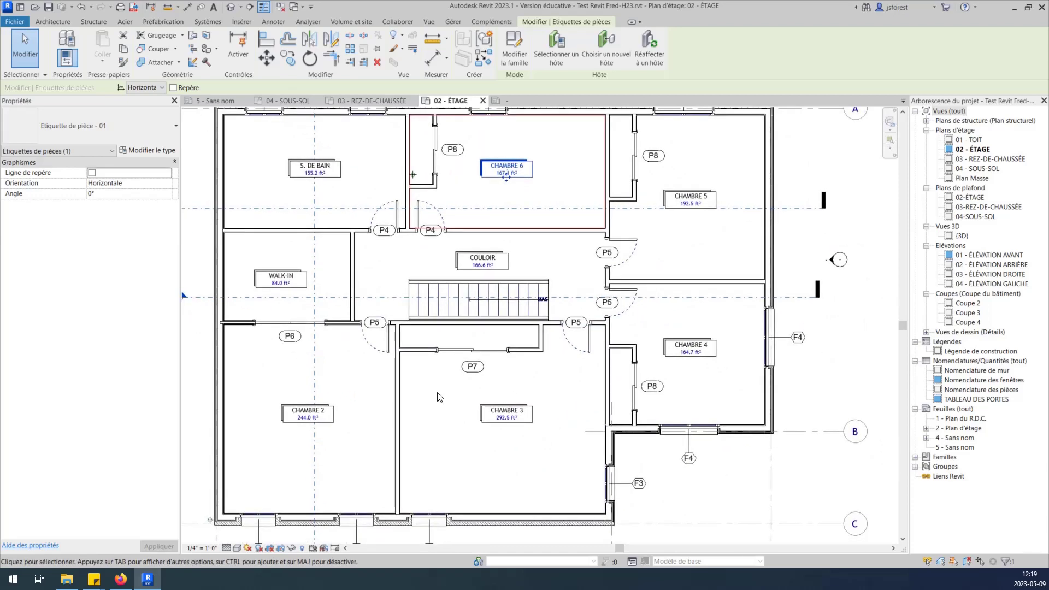
pyautogui.scroll(-2, 387, 313)
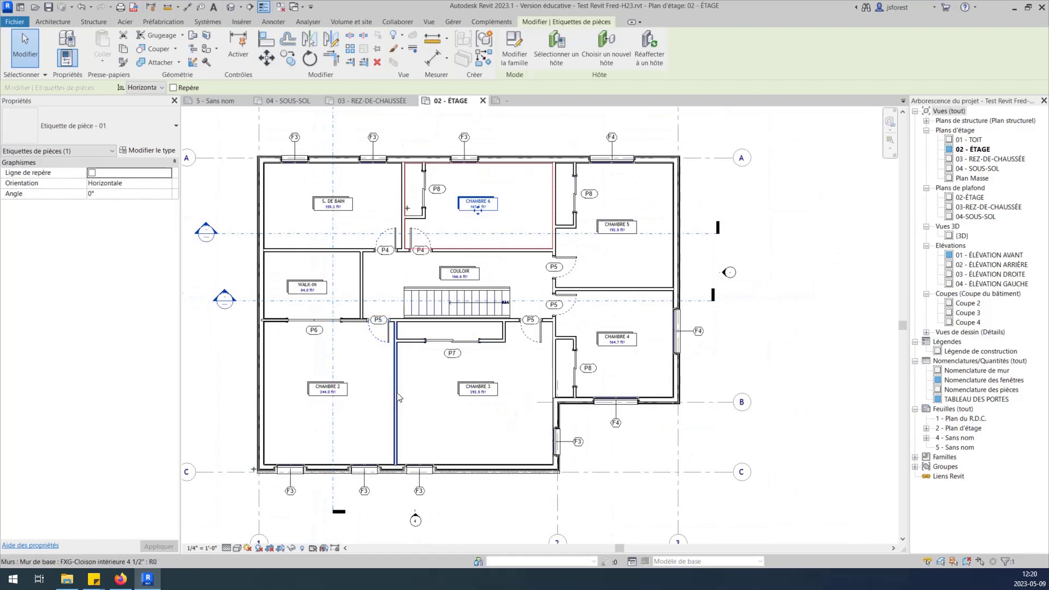
pyautogui.scroll(-2, 397, 397)
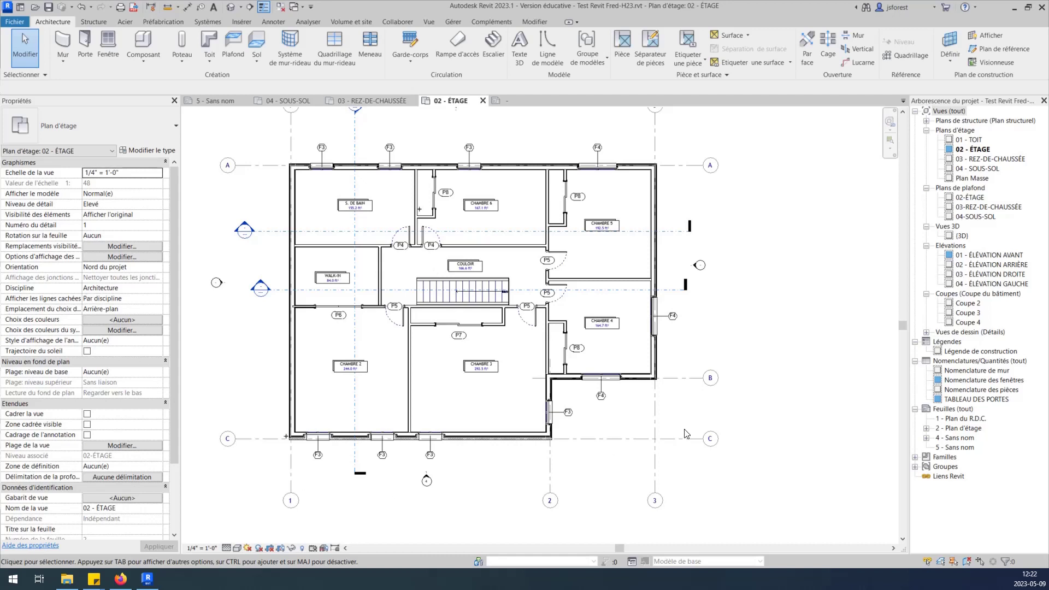
# - Open the Nomenclature des pièces schedule and review its unplaced rooms and the rooms listed on each level
pyautogui.click(971, 390)
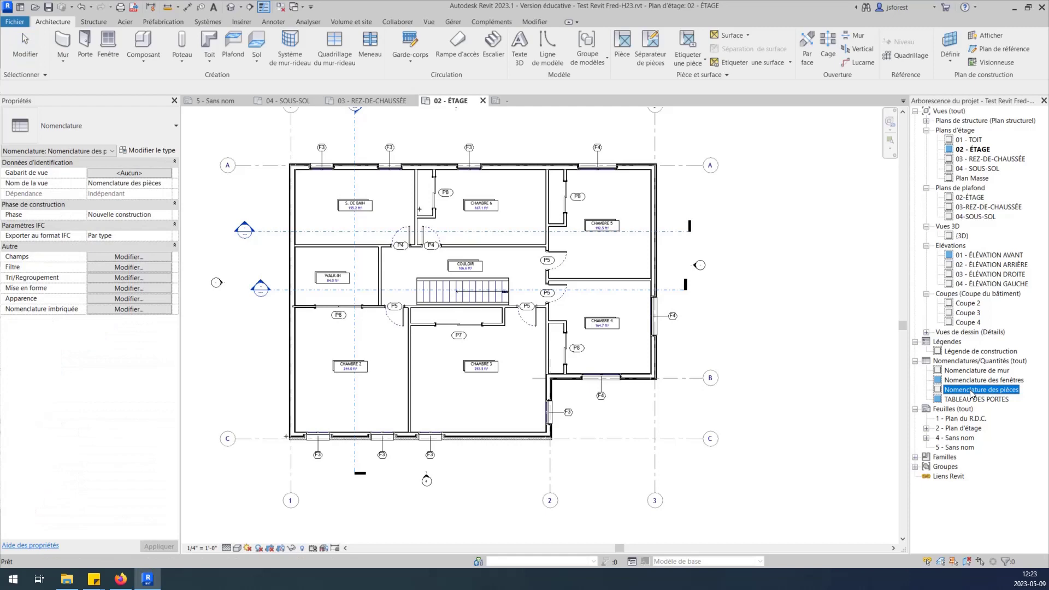
pyautogui.doubleClick(972, 390)
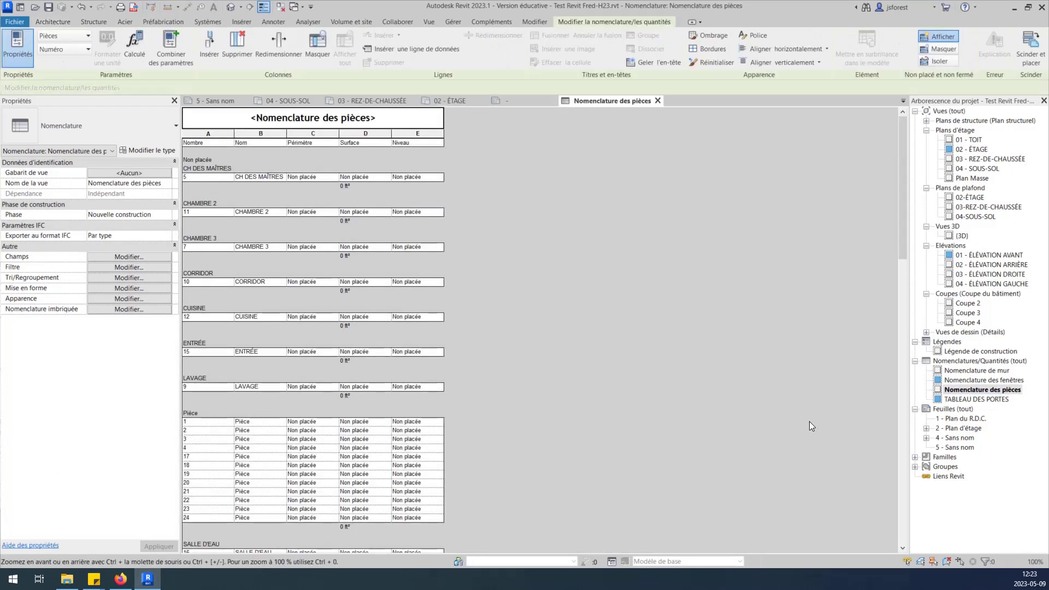
pyautogui.scroll(-5, 592, 409)
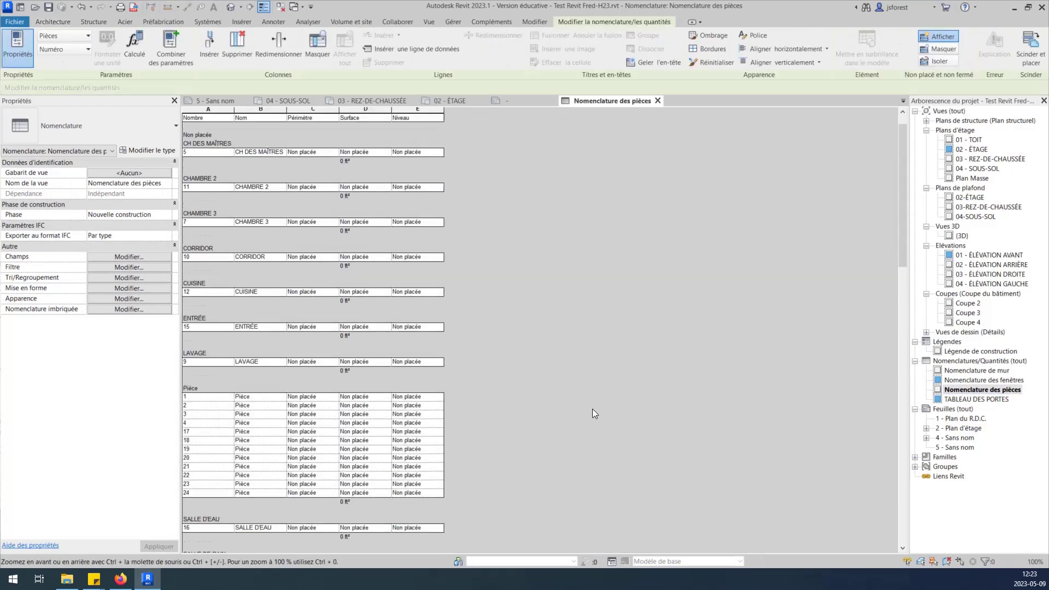
pyautogui.scroll(-15, 592, 408)
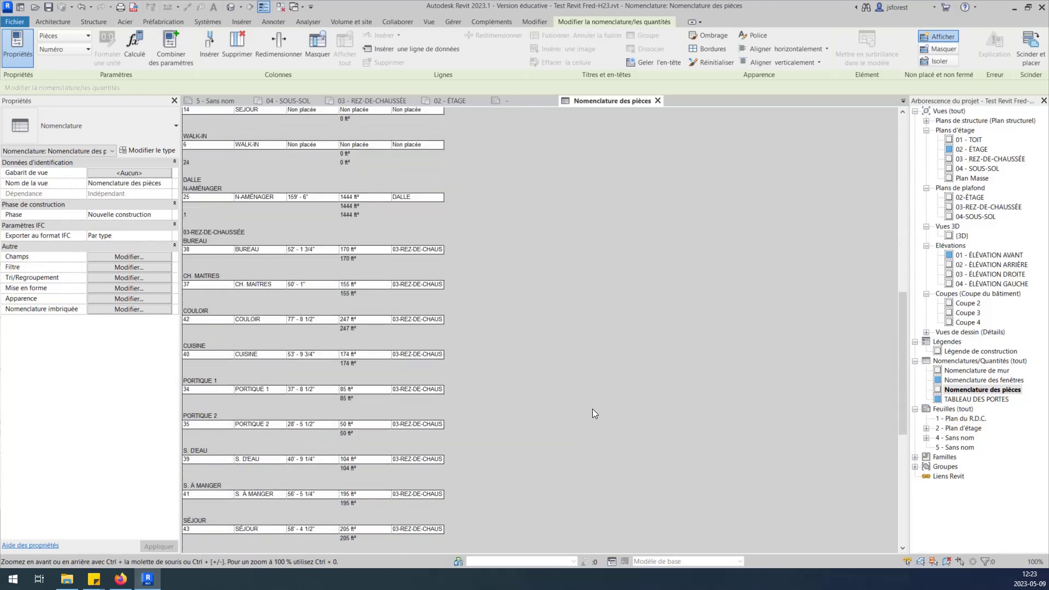
pyautogui.scroll(-2, 592, 409)
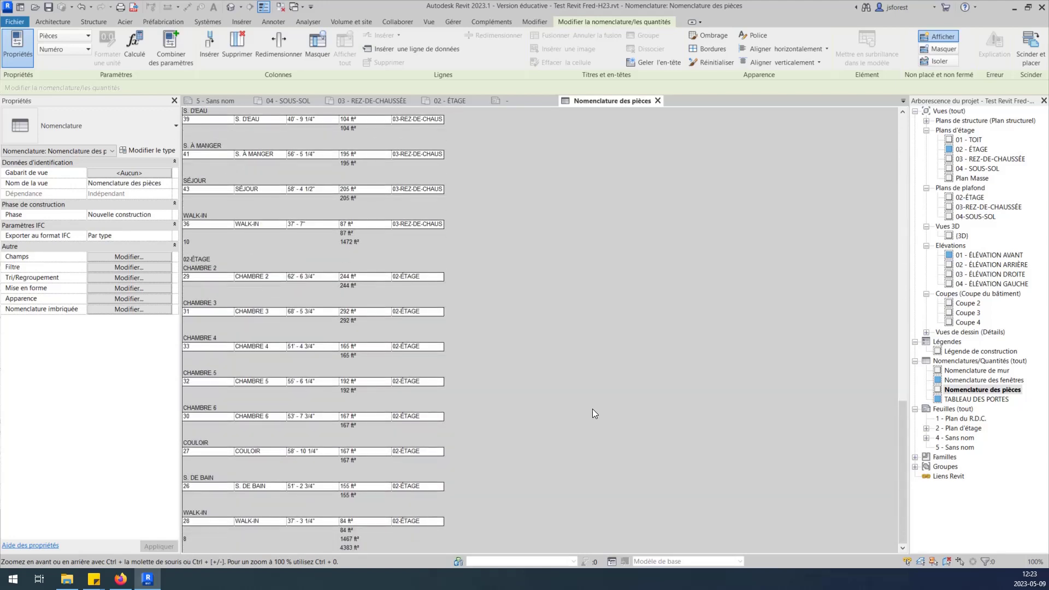
pyautogui.scroll(18, 592, 408)
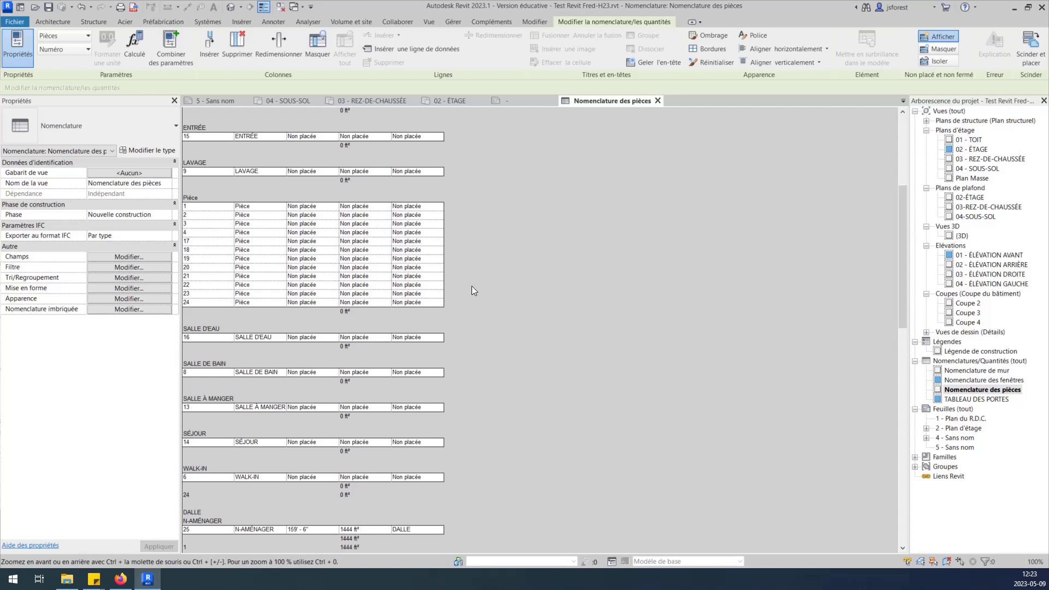
# - Remove the Numéro field from the schedule and move Périmètre below Surface in the field order
pyautogui.click(126, 256)
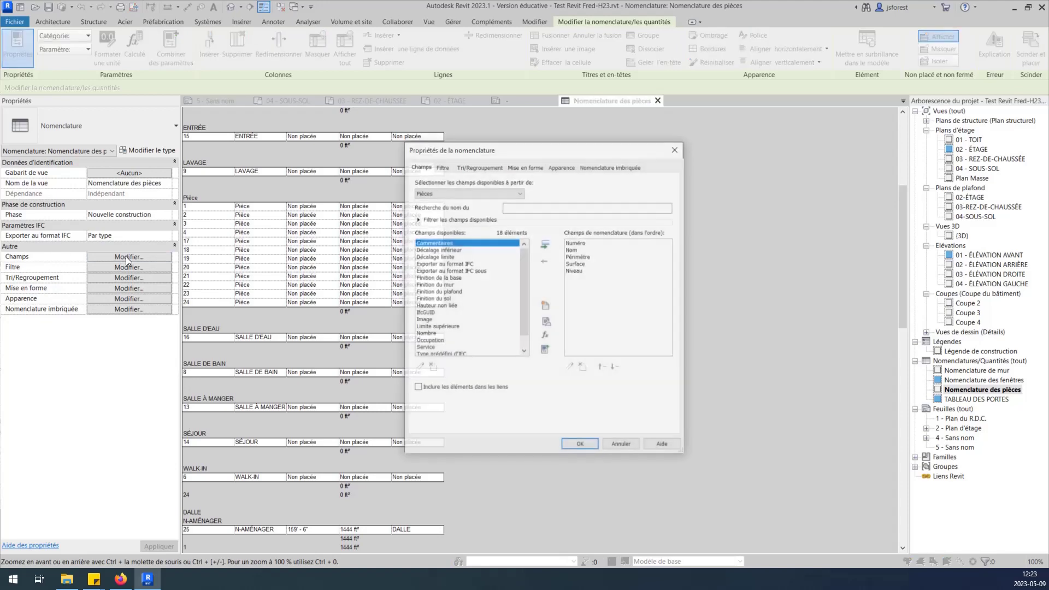
pyautogui.click(582, 242)
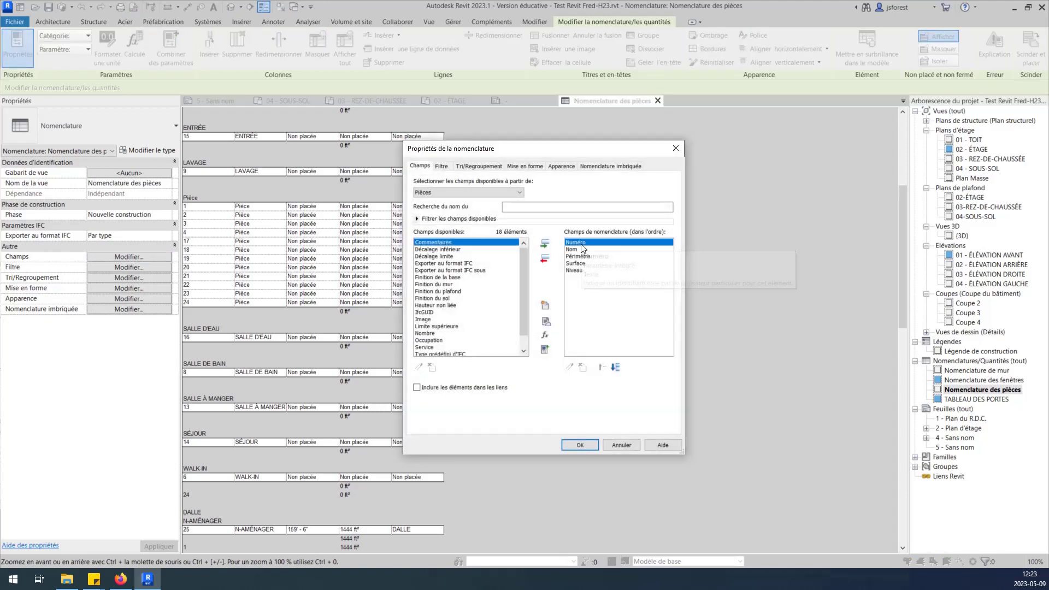
pyautogui.click(544, 258)
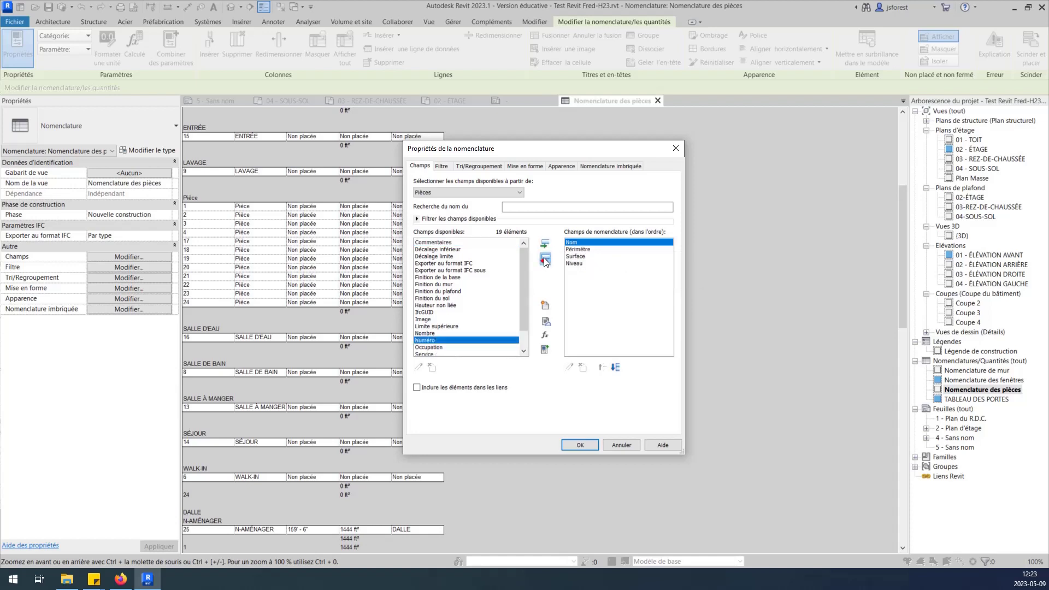
pyautogui.click(579, 250)
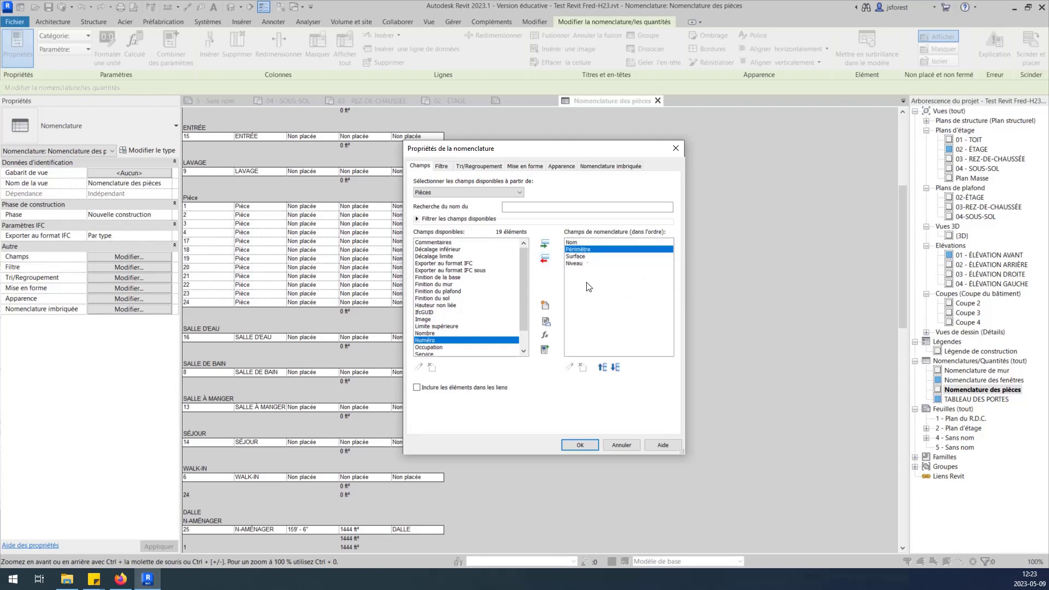
pyautogui.click(615, 367)
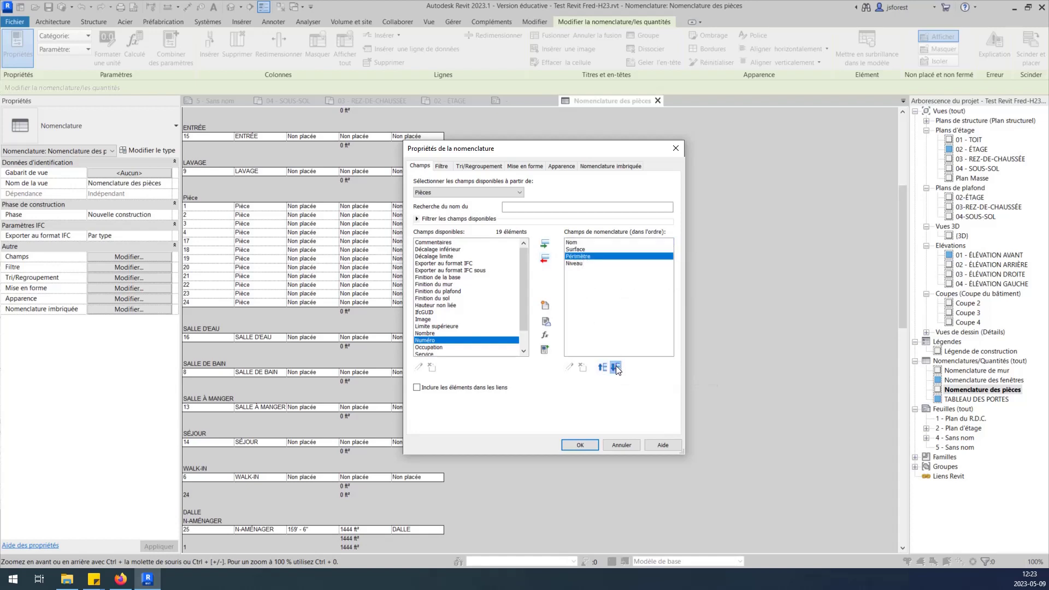
# - Move the Niveau field above Nom so it is first in the schedule, and apply the field changes
pyautogui.click(580, 249)
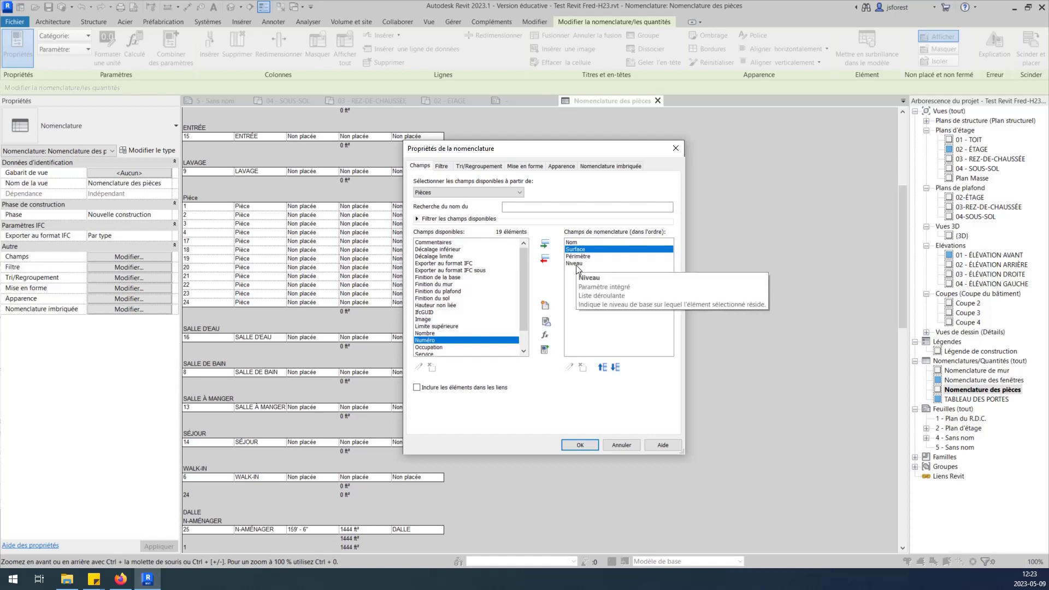
pyautogui.click(576, 264)
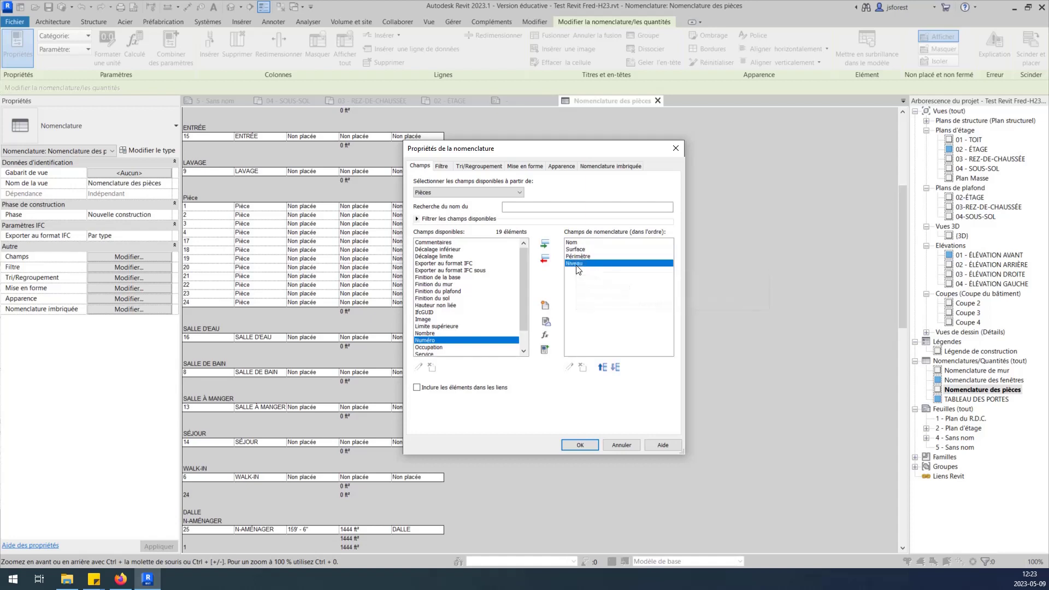
pyautogui.click(604, 367)
pyautogui.click(603, 367)
pyautogui.click(603, 367)
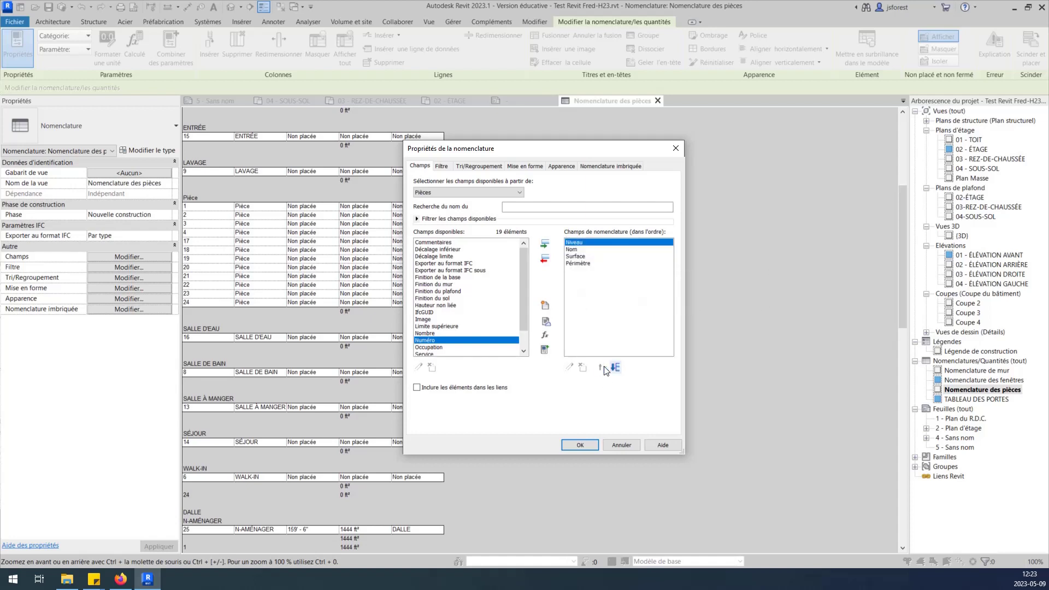
pyautogui.click(576, 250)
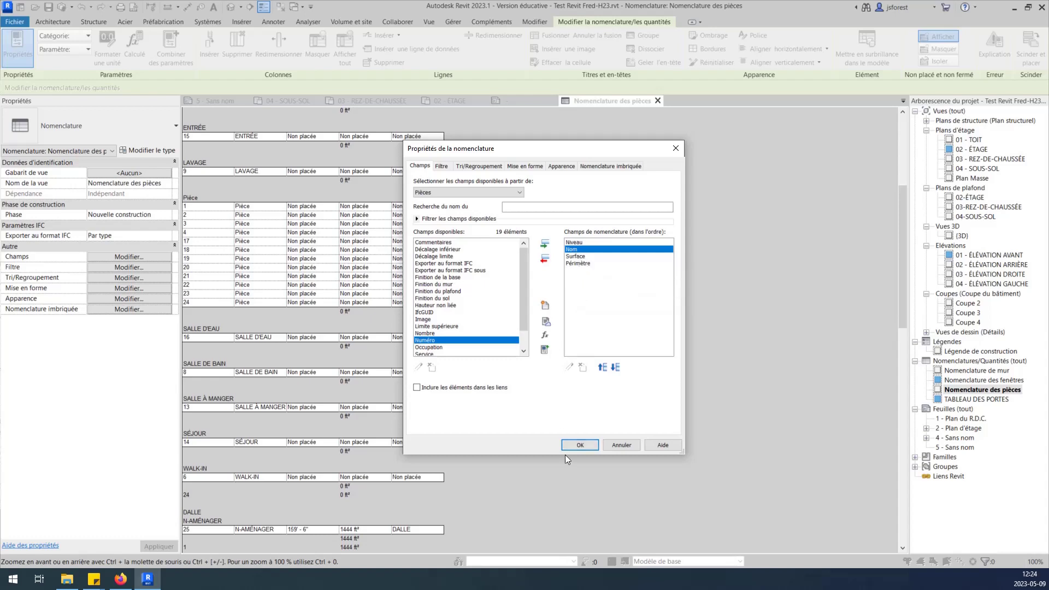
pyautogui.click(582, 444)
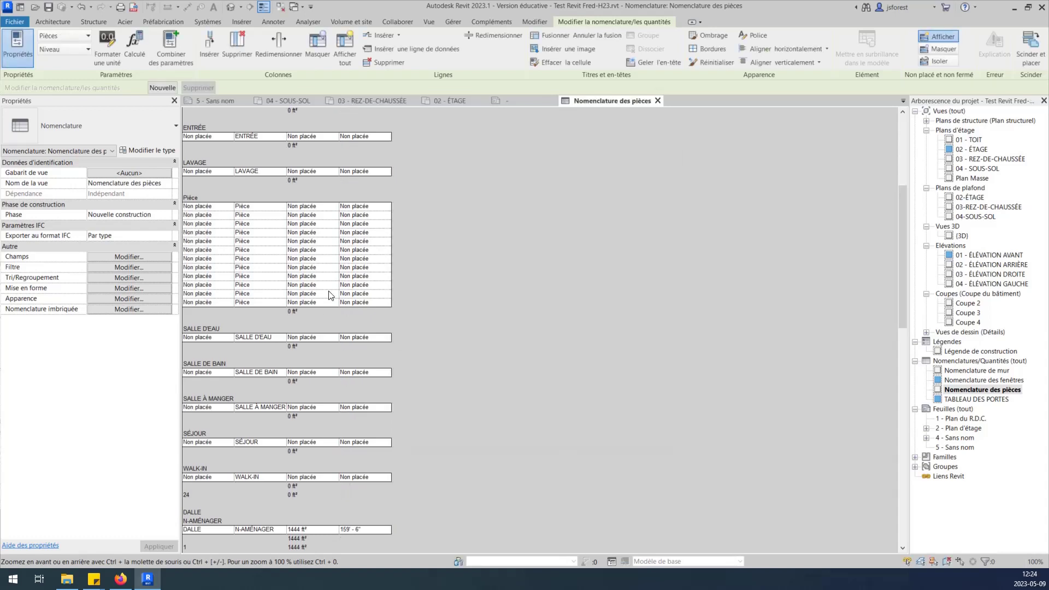
# - In the schedule's sorting settings, turn off the header, footer and blank line for the Niveau grouping
pyautogui.scroll(5, 353, 260)
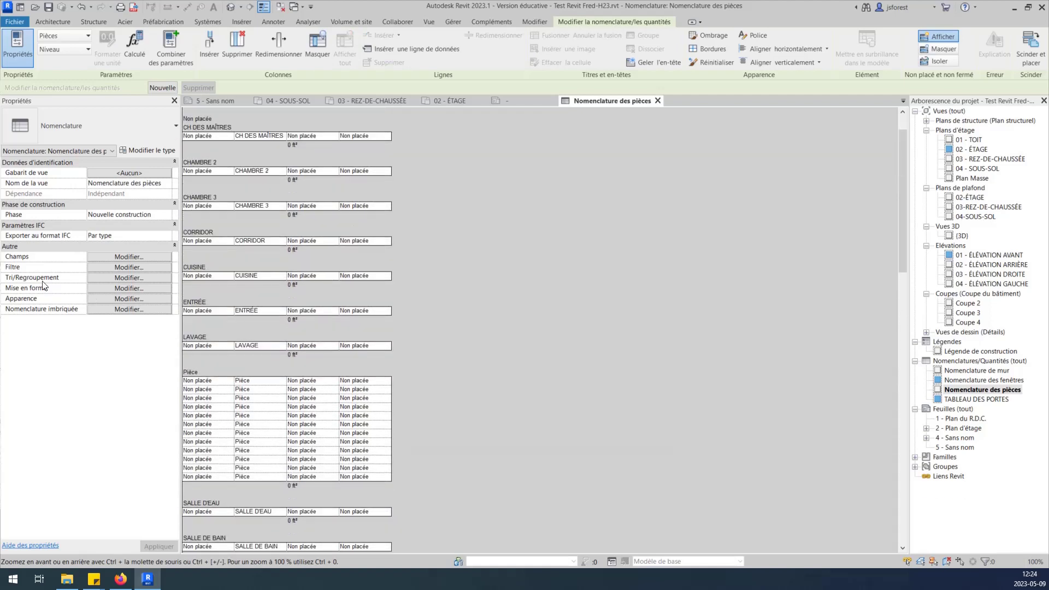
pyautogui.click(113, 277)
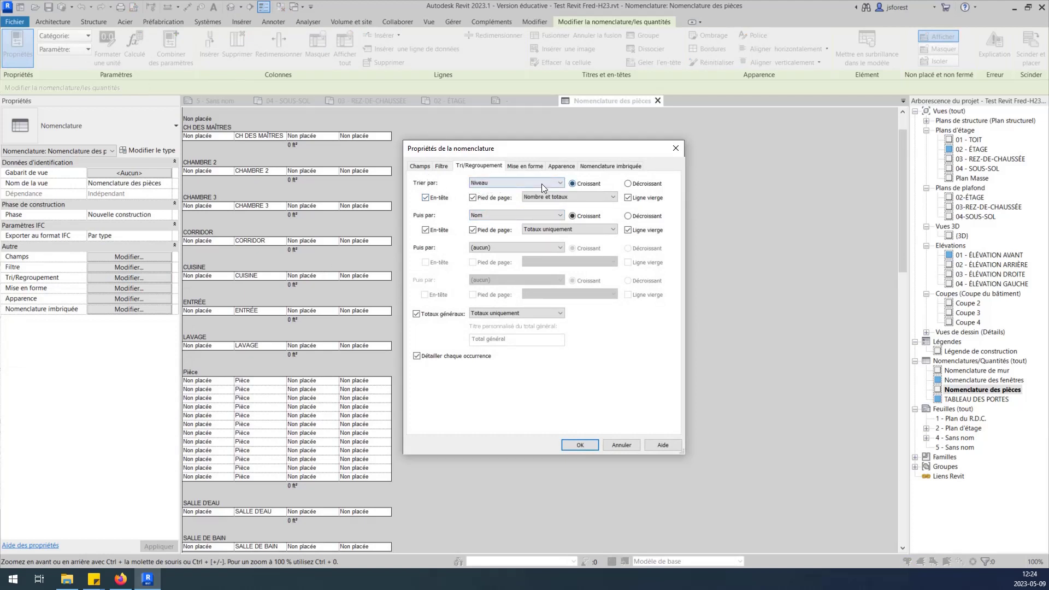
pyautogui.click(470, 199)
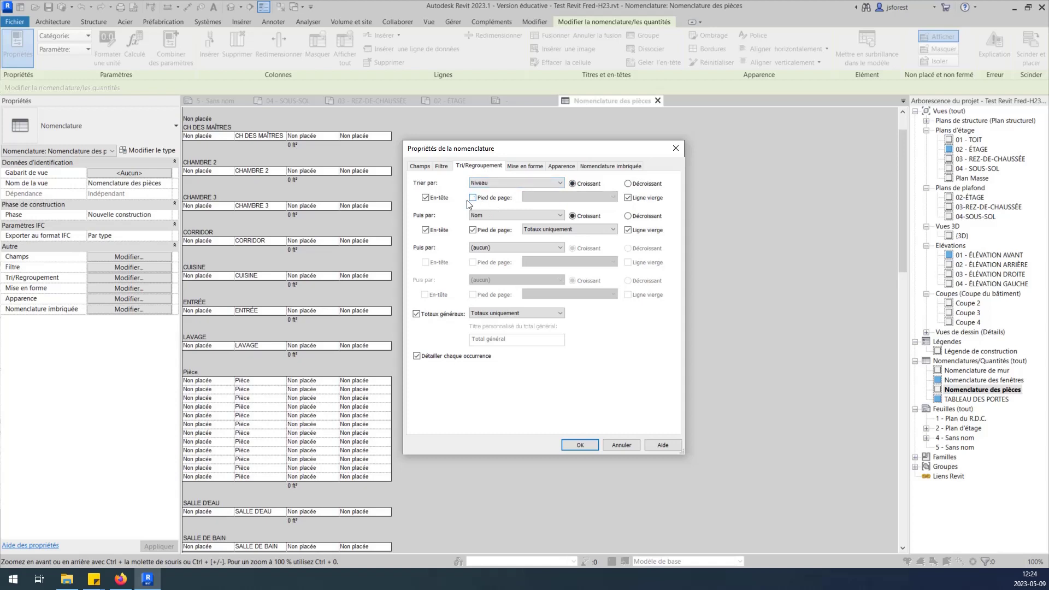
pyautogui.click(425, 197)
pyautogui.click(627, 198)
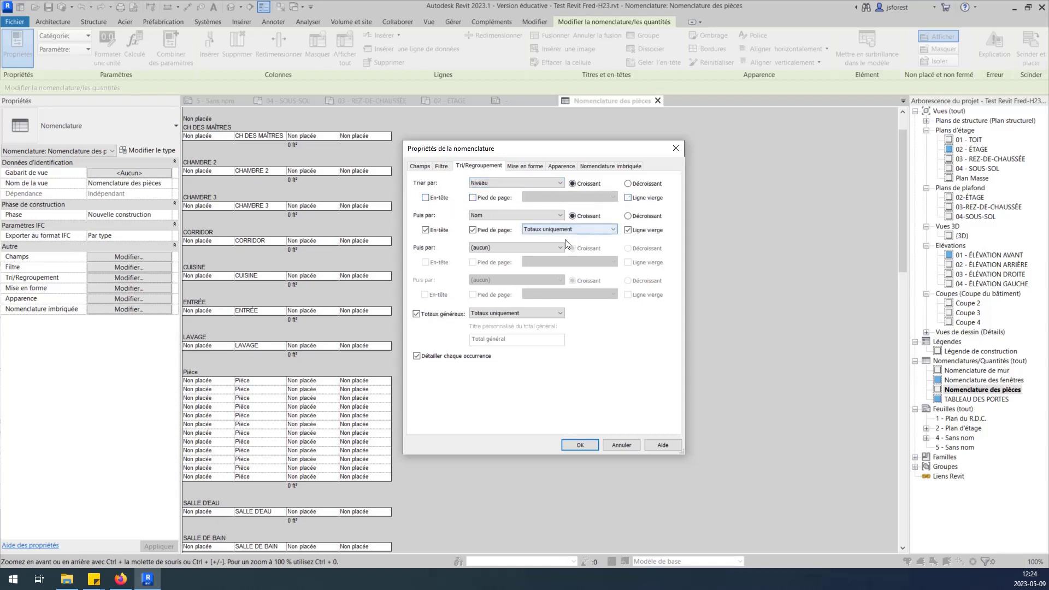
# - Keep Nom as second sort field without header, footer or blank line, turn off Détailler chaque occurrence, and apply the settings
pyautogui.click(515, 216)
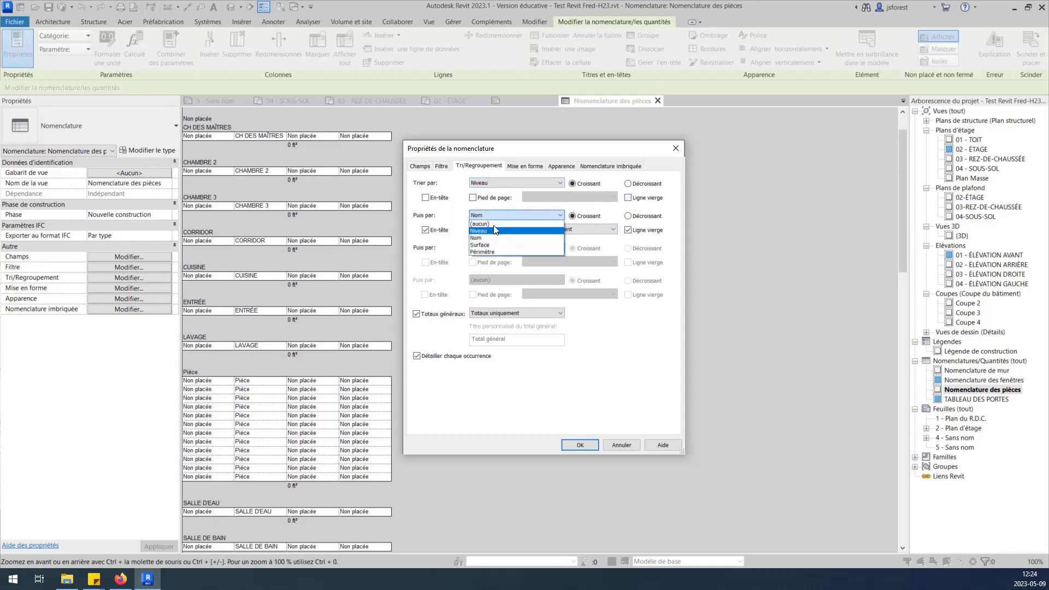
pyautogui.click(480, 236)
pyautogui.click(426, 230)
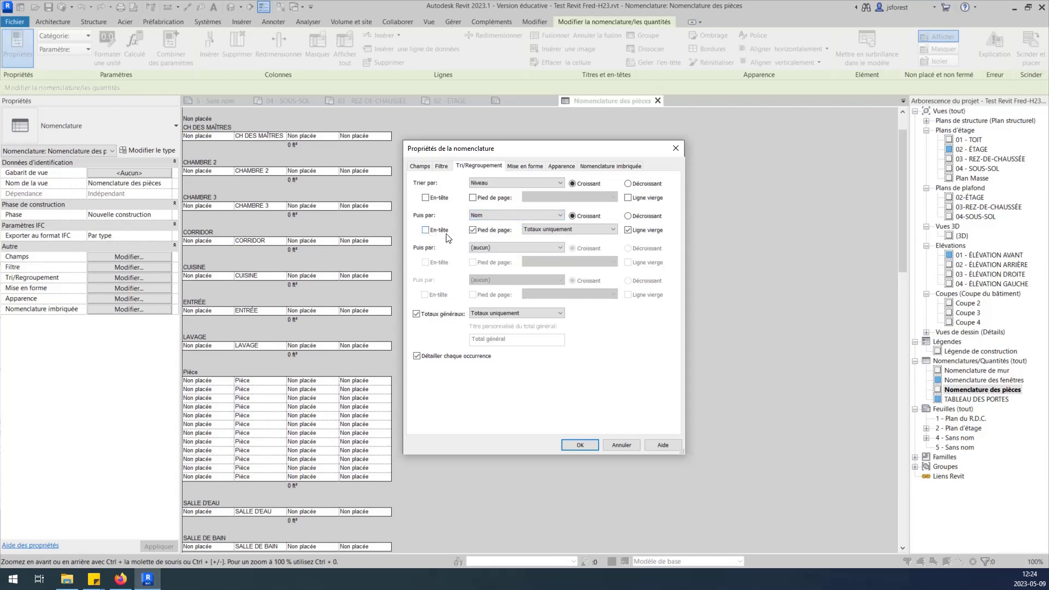
pyautogui.click(473, 230)
pyautogui.click(628, 231)
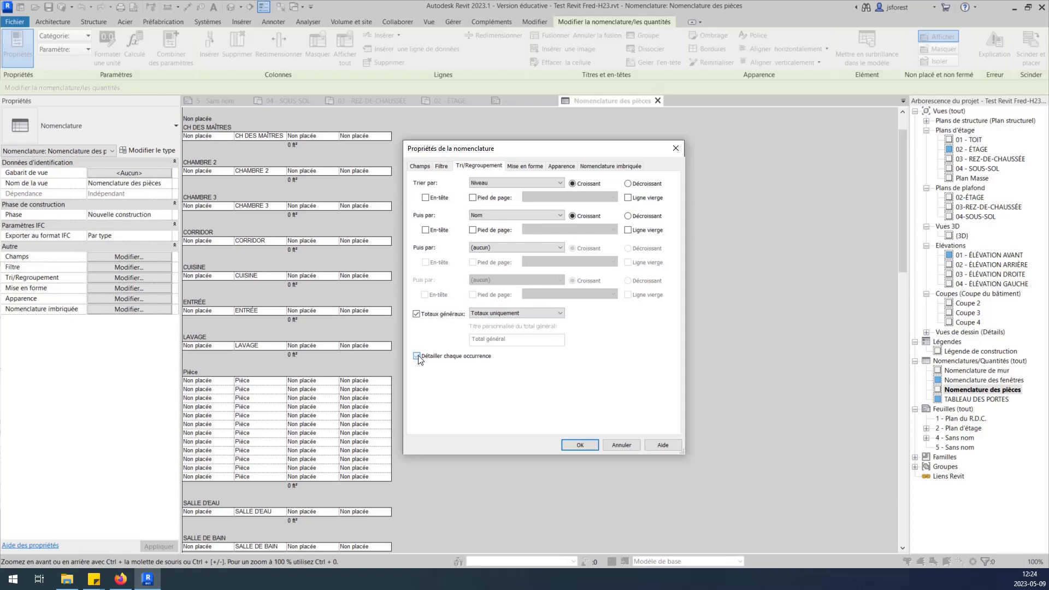
pyautogui.click(571, 445)
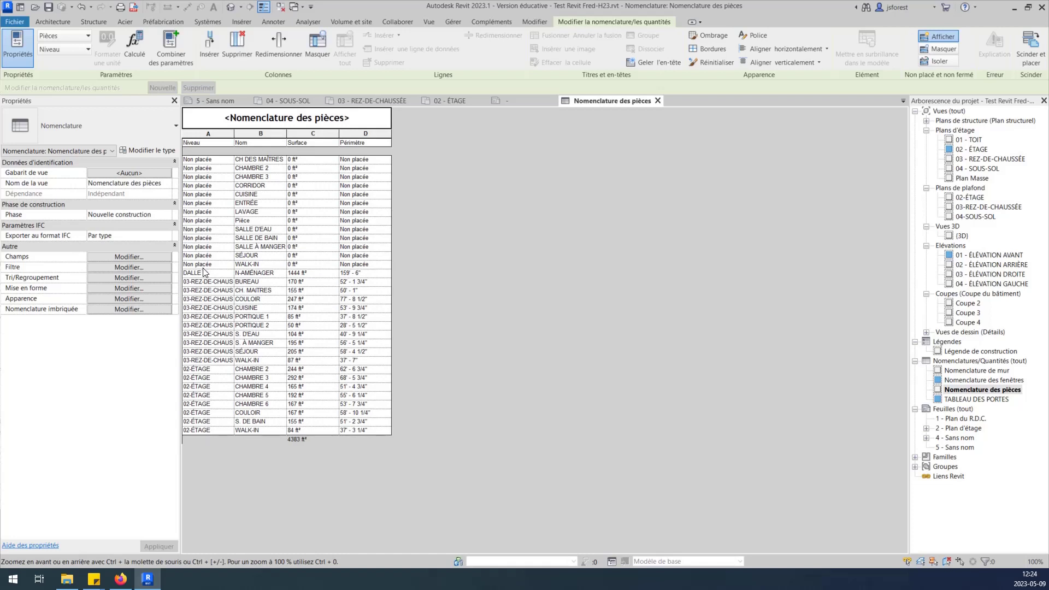
# - Delete all the Non placée room rows, from CH DES MAÎTRES to WALK-IN, from the schedule and the project
pyautogui.click(203, 161)
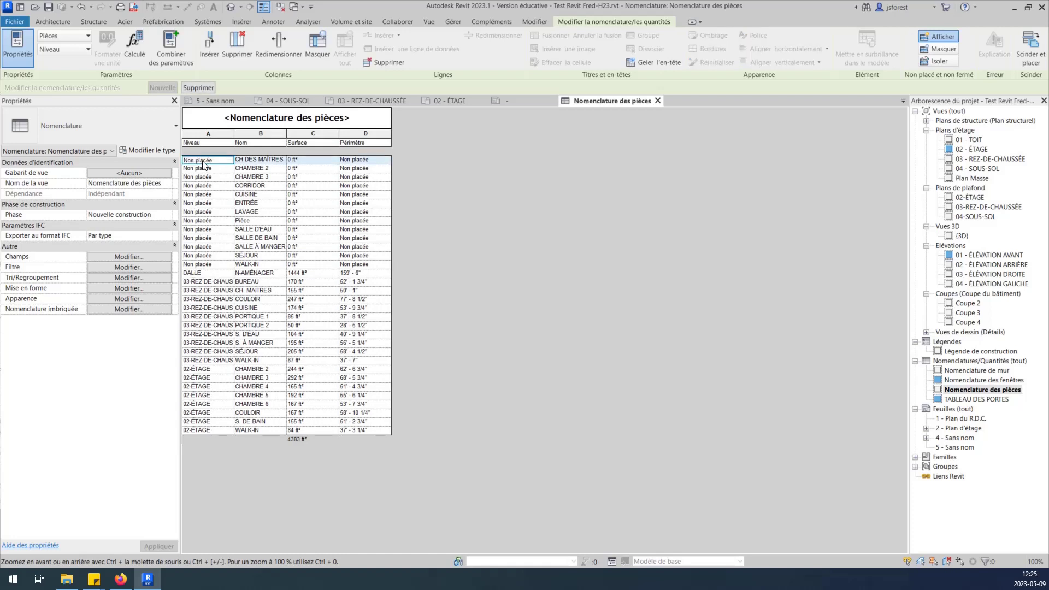
pyautogui.click(205, 170)
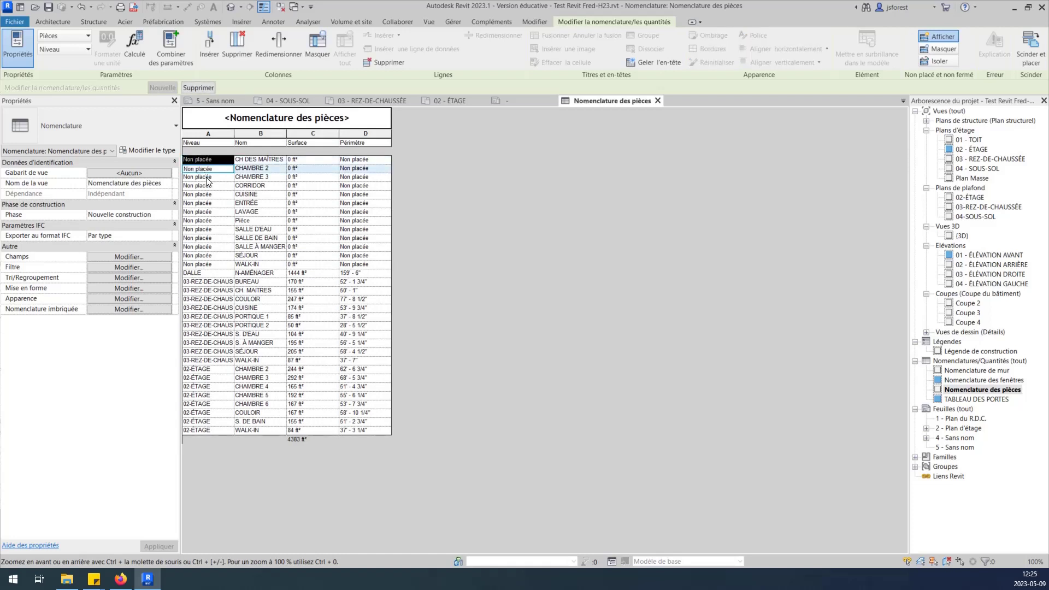
pyautogui.keyDown('ctrl'); pyautogui.click(206, 179); pyautogui.keyUp('ctrl')
pyautogui.keyDown('ctrl'); pyautogui.click(207, 185); pyautogui.keyUp('ctrl')
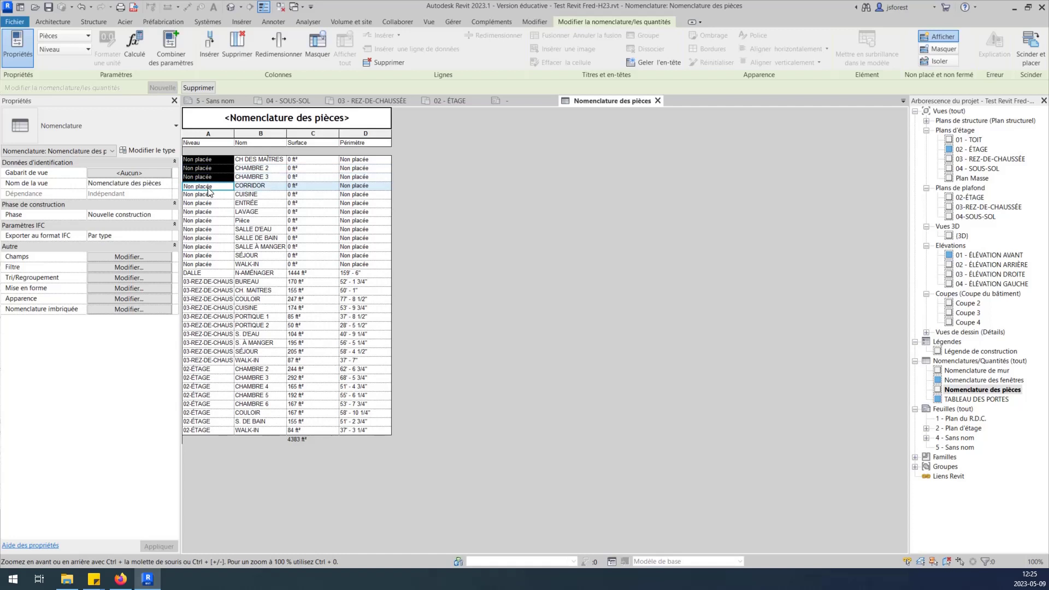
pyautogui.keyDown('ctrl'); pyautogui.click(208, 194); pyautogui.keyUp('ctrl')
pyautogui.keyDown('ctrl'); pyautogui.click(208, 203); pyautogui.keyUp('ctrl')
pyautogui.keyDown('ctrl'); pyautogui.click(208, 213); pyautogui.keyUp('ctrl')
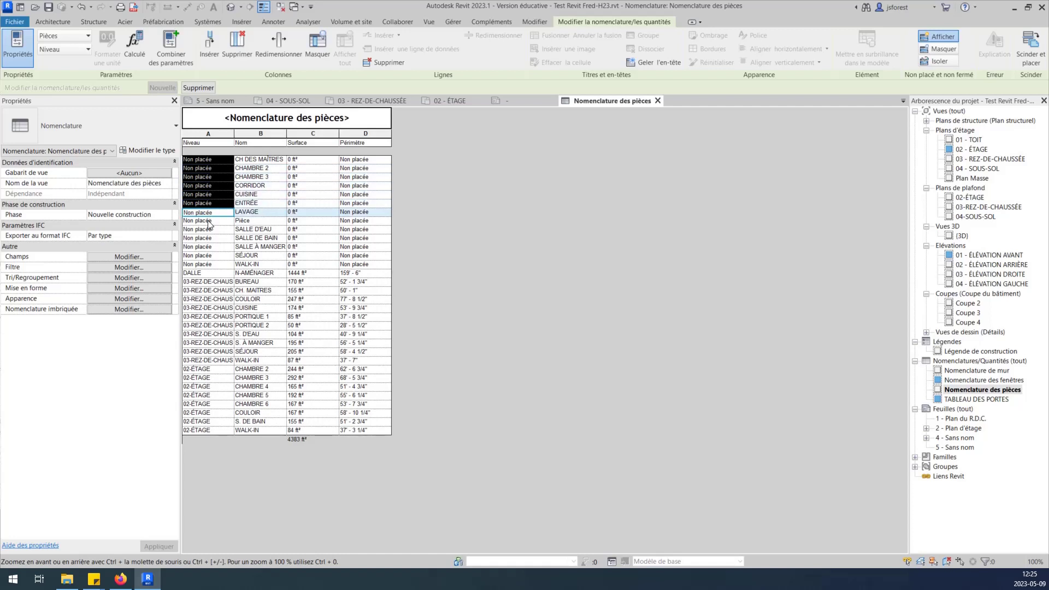
pyautogui.keyDown('ctrl'); pyautogui.click(209, 221); pyautogui.keyUp('ctrl')
pyautogui.keyDown('ctrl'); pyautogui.click(208, 230); pyautogui.keyUp('ctrl')
pyautogui.keyDown('ctrl'); pyautogui.click(209, 239); pyautogui.keyUp('ctrl')
pyautogui.keyDown('ctrl'); pyautogui.click(209, 248); pyautogui.keyUp('ctrl')
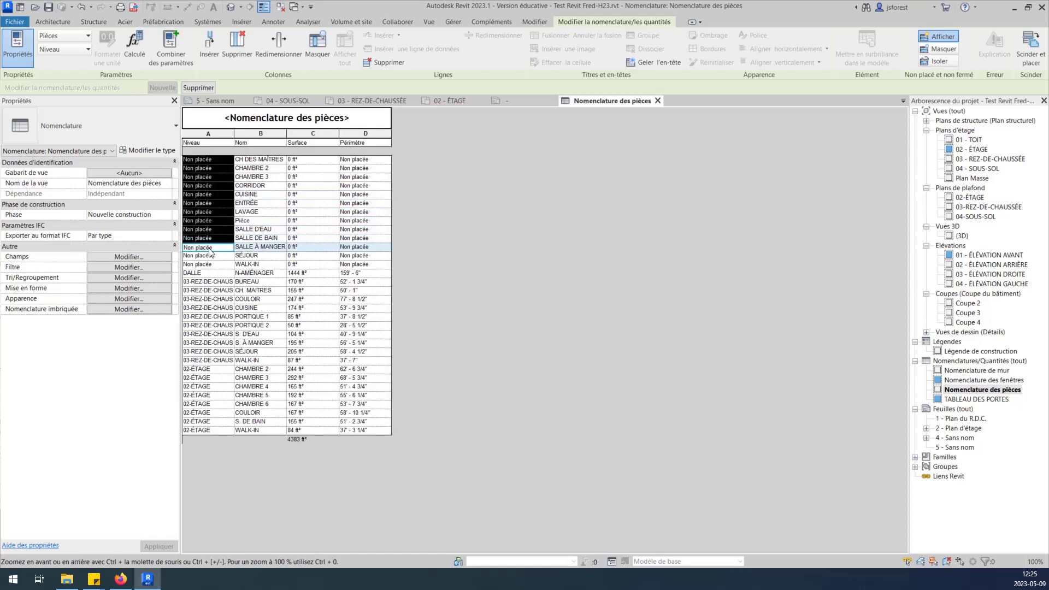
pyautogui.keyDown('ctrl'); pyautogui.click(208, 256); pyautogui.keyUp('ctrl')
pyautogui.keyDown('ctrl'); pyautogui.click(207, 265); pyautogui.keyUp('ctrl')
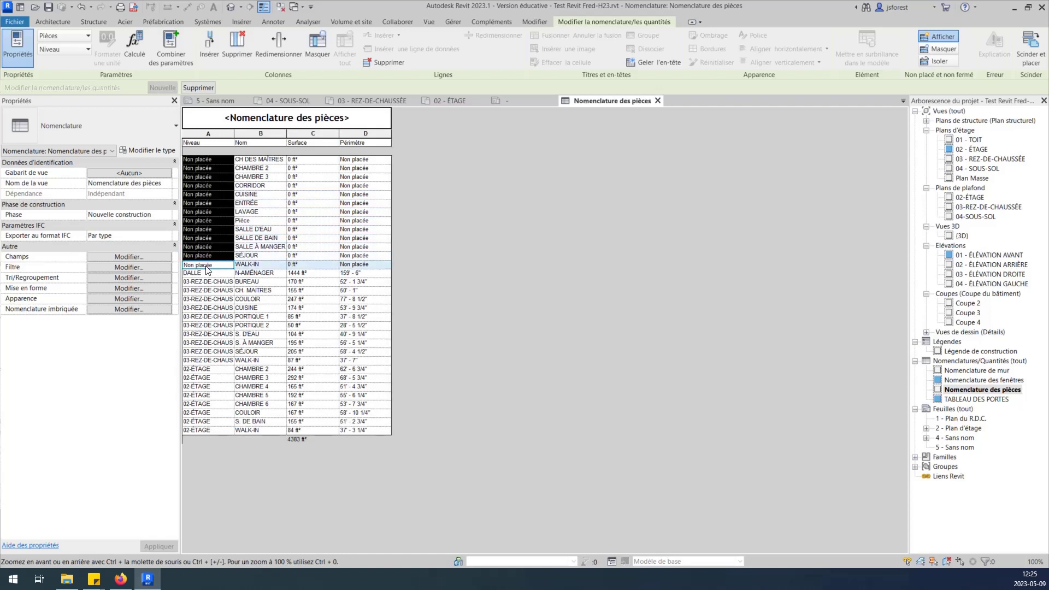
pyautogui.rightClick(199, 260)
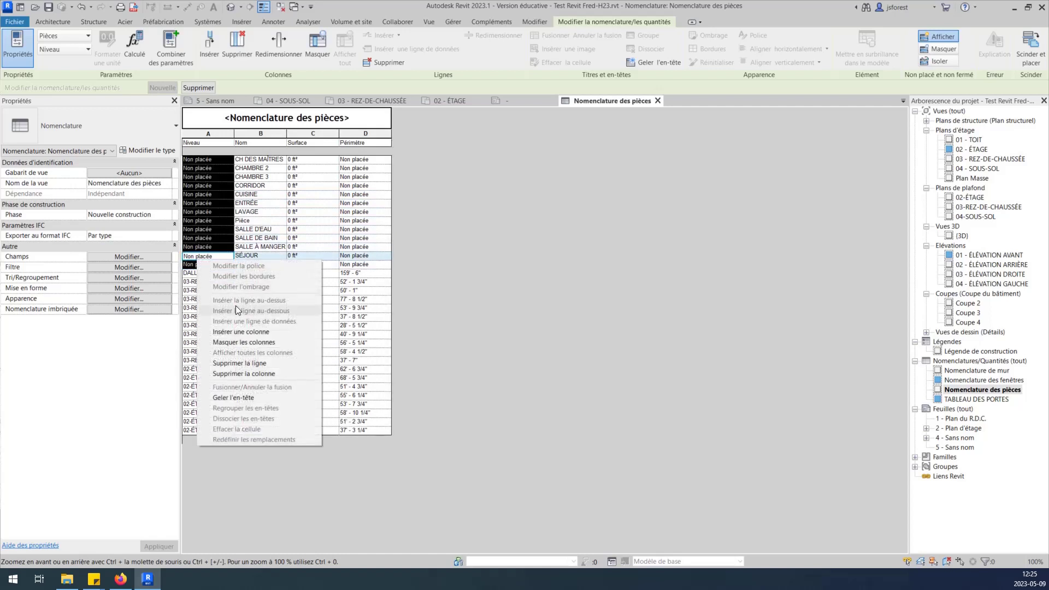
pyautogui.click(244, 364)
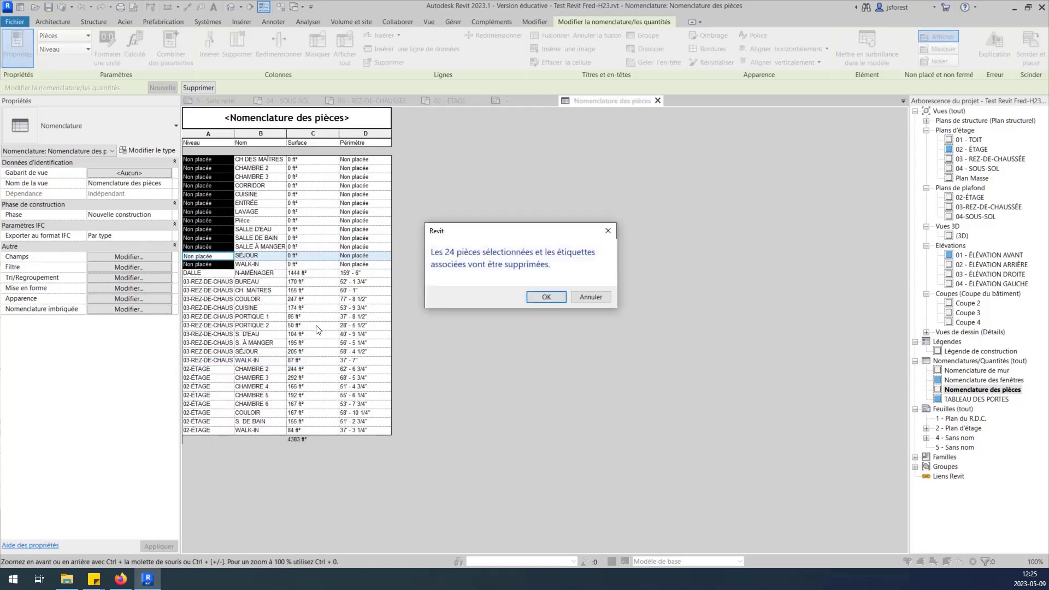
pyautogui.click(546, 298)
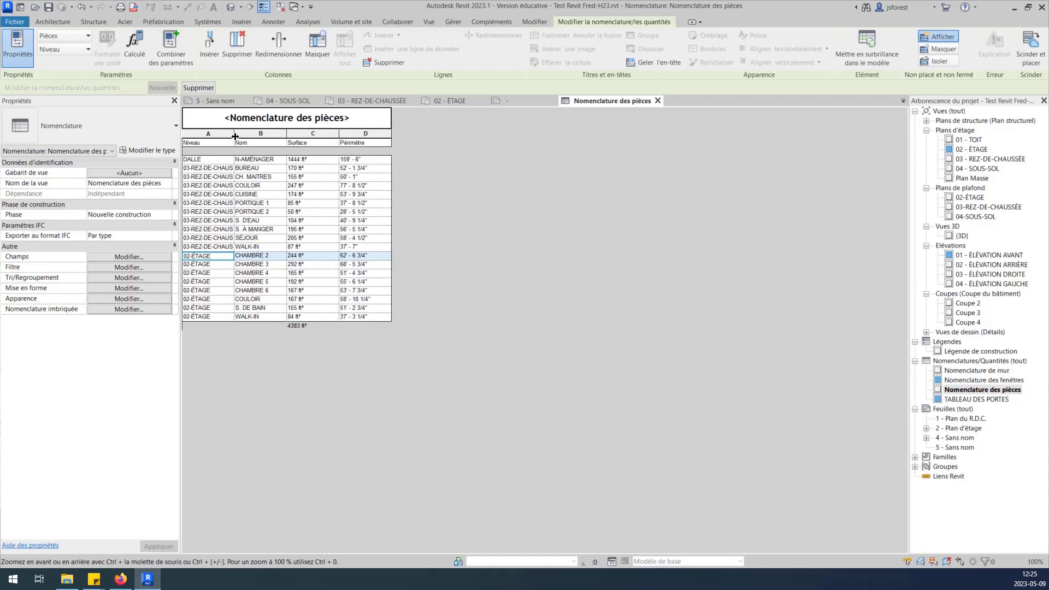
# - Widen the Niveau column to fit the full level names, and select the DALLE cell
pyautogui.moveTo(234, 136); pyautogui.dragTo(254, 138)
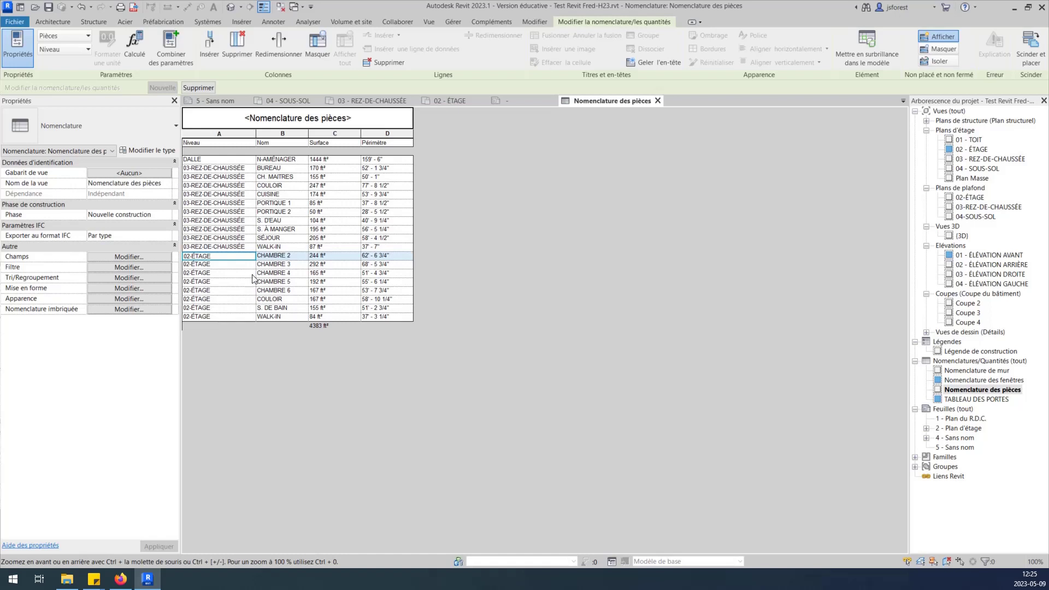
pyautogui.click(201, 162)
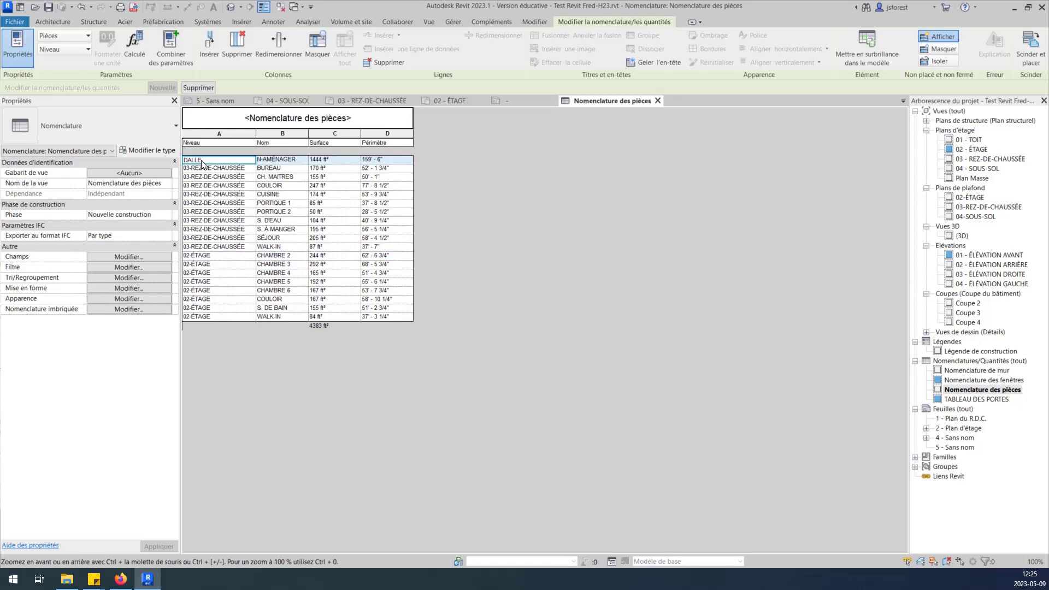
# - Open the 01 - ÉLÉVATION AVANT elevation and rename the DALLE level as SOUS-SOL
pyautogui.press('Down')
pyautogui.press('Down')
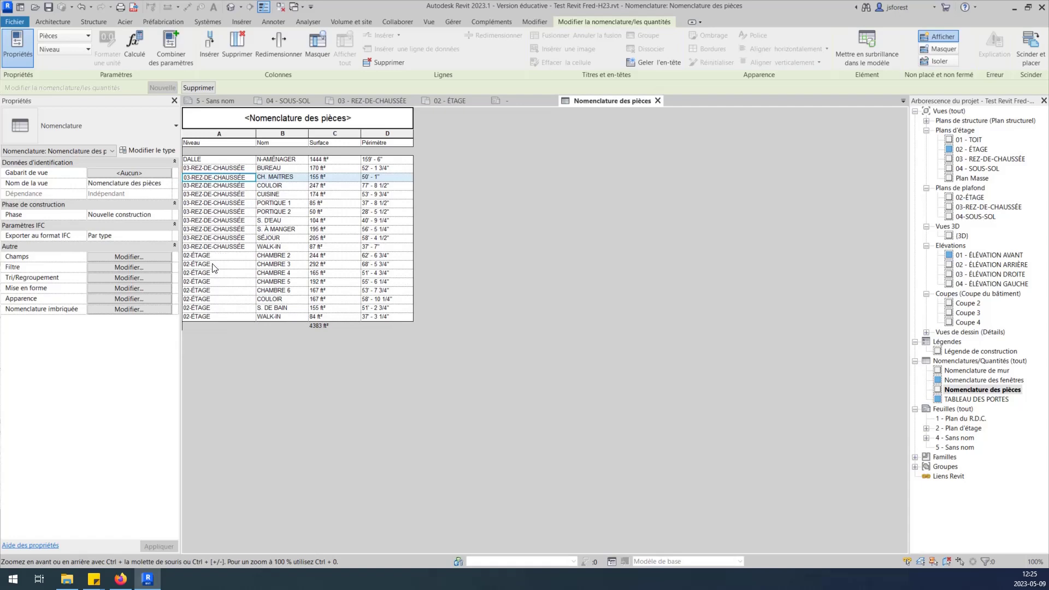
pyautogui.doubleClick(994, 256)
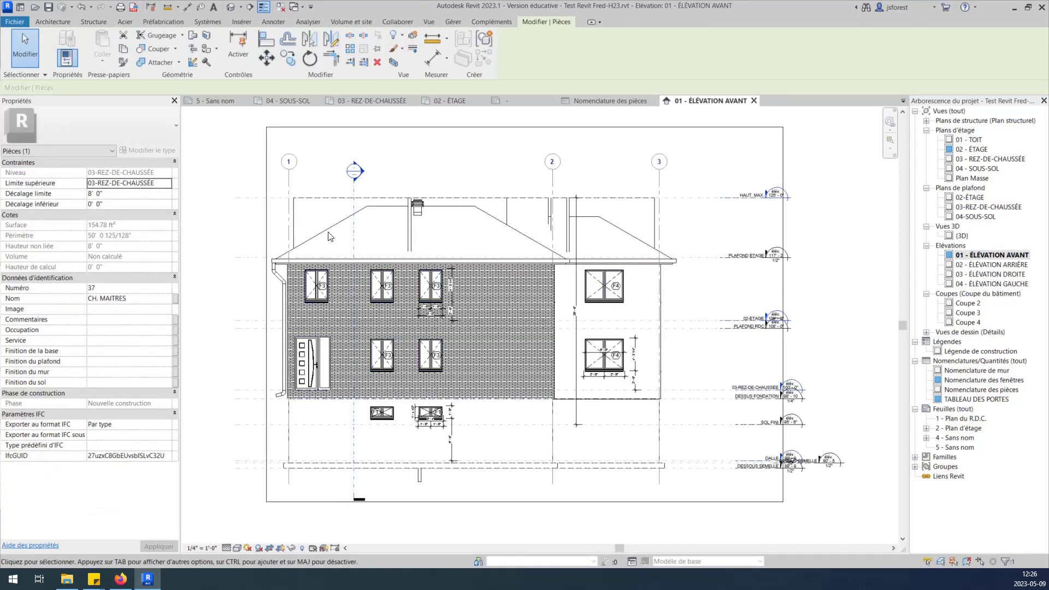
pyautogui.moveTo(690, 286); pyautogui.dragTo(495, 234, button='middle')
pyautogui.scroll(2, 588, 421)
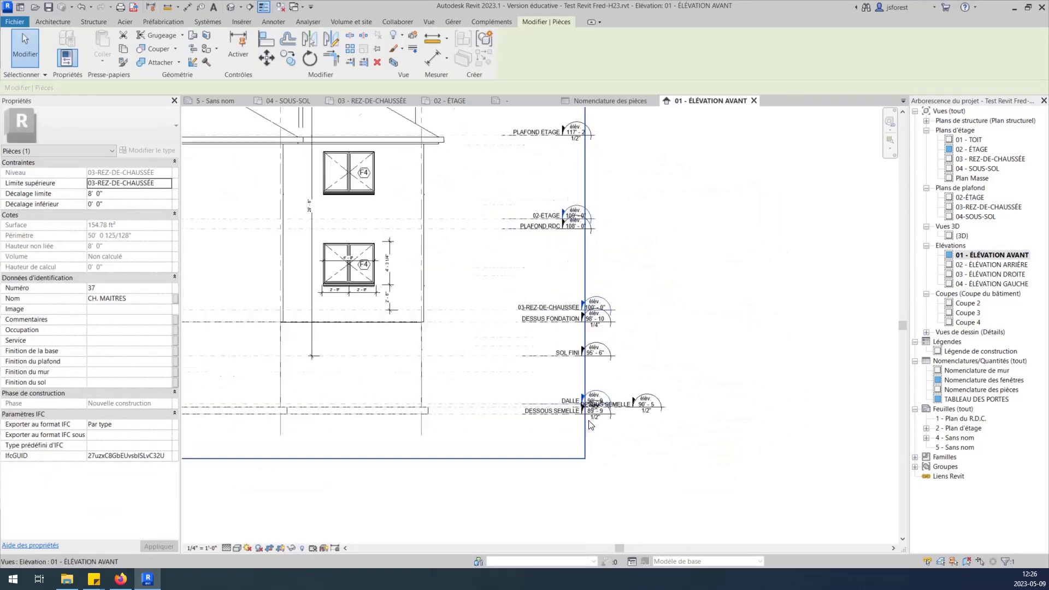
pyautogui.scroll(3, 590, 425)
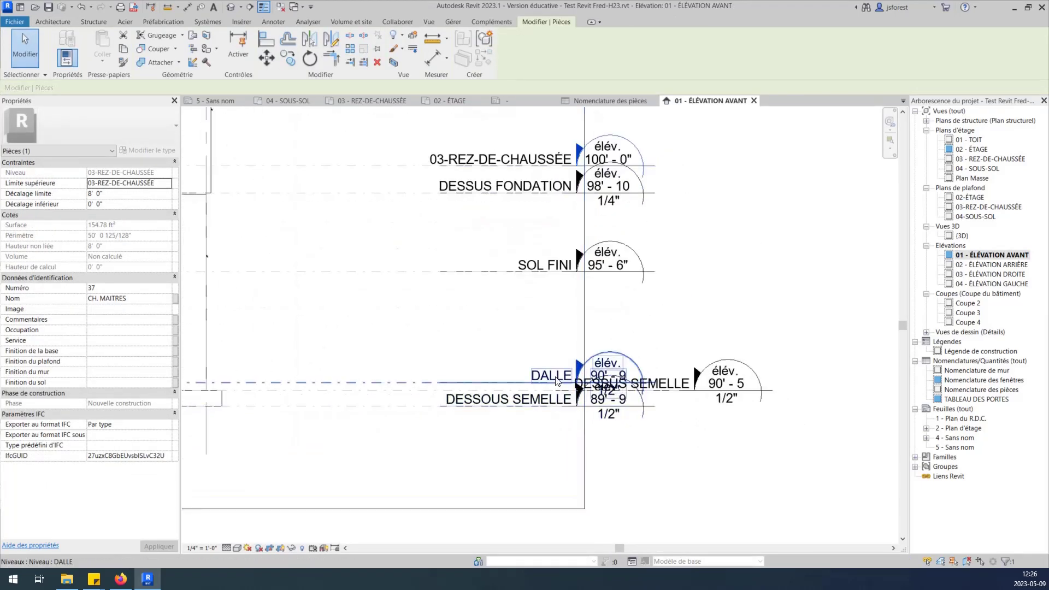
pyautogui.click(551, 380)
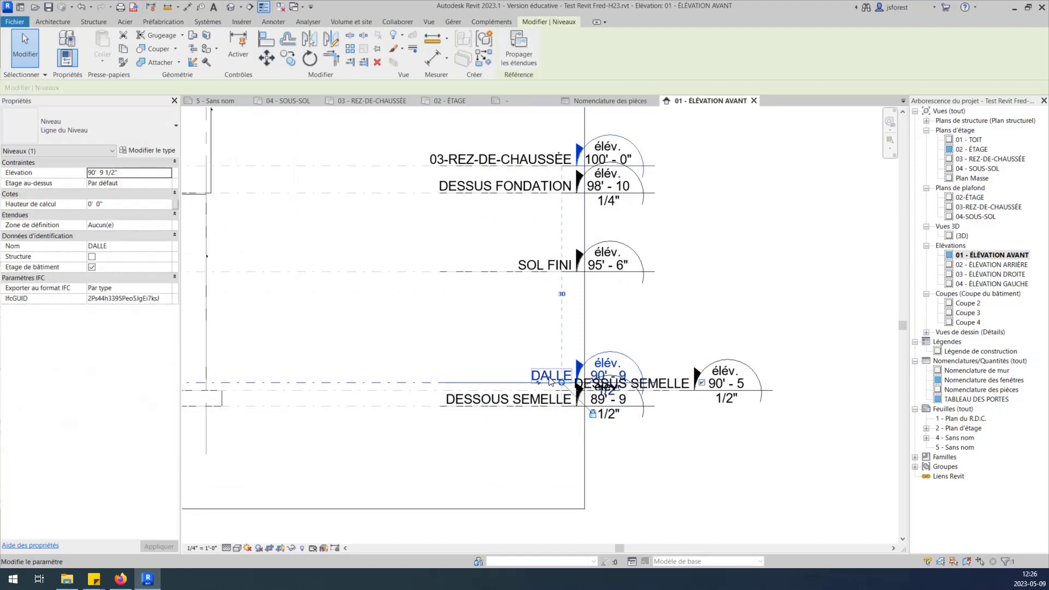
pyautogui.click(550, 375)
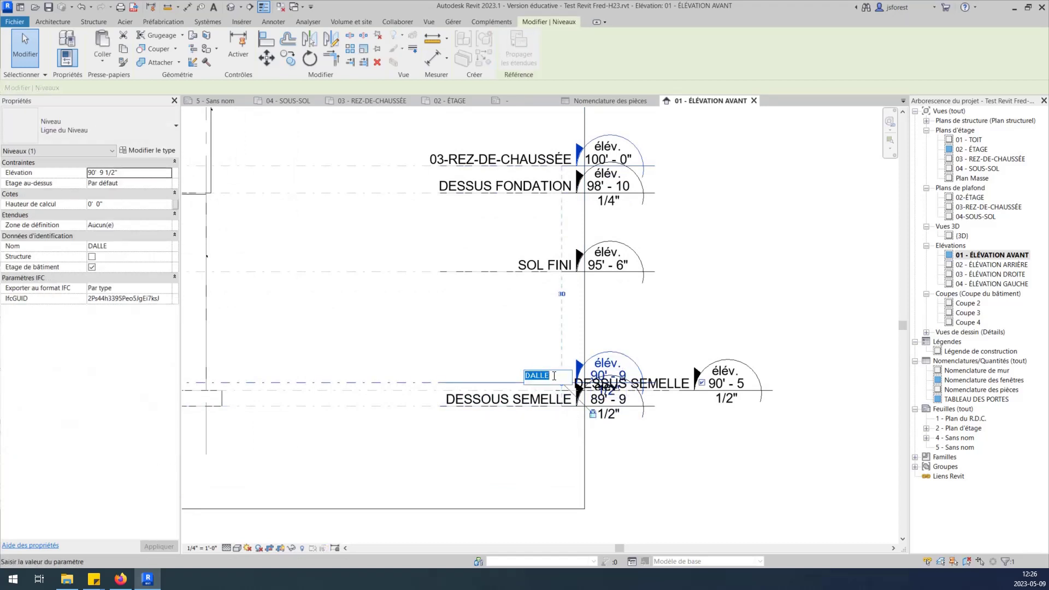
pyautogui.write('SOUS-SOL')
pyautogui.click(496, 457)
# - Rename the 03-REZ-DE-CHAUSSÉE level as REZ-DE-CHAUSSÉE, declining to rename the corresponding views
pyautogui.scroll(-3, 487, 452)
pyautogui.scroll(3, 509, 292)
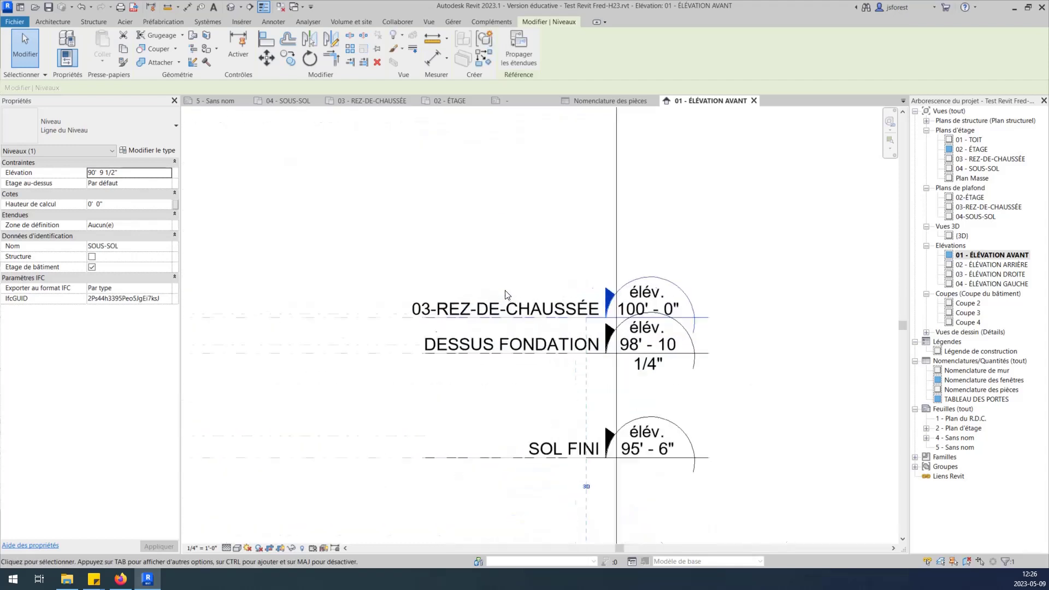
pyautogui.click(488, 308)
pyautogui.click(488, 307)
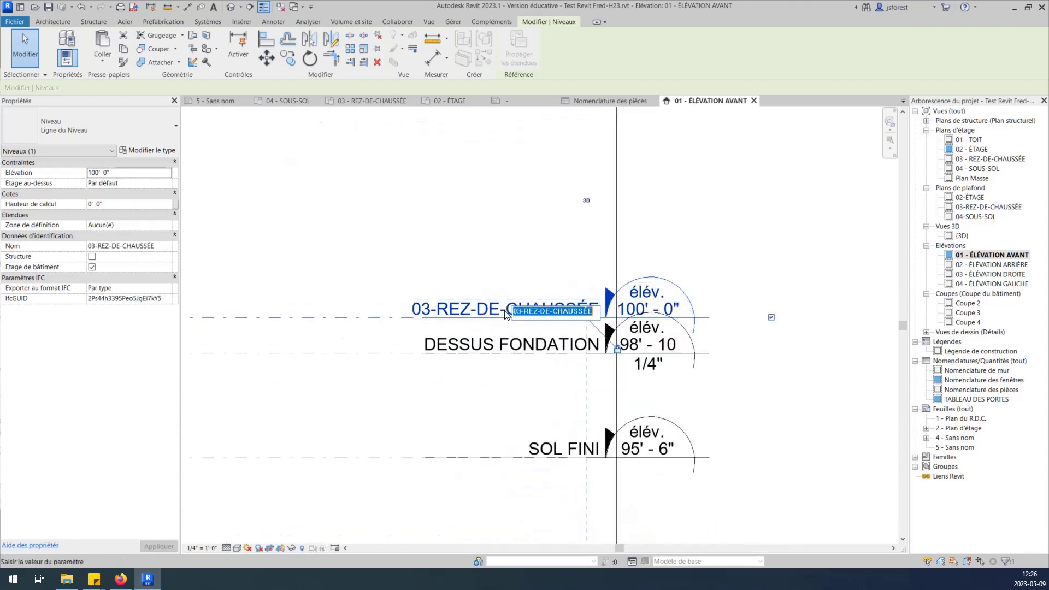
pyautogui.click(523, 313)
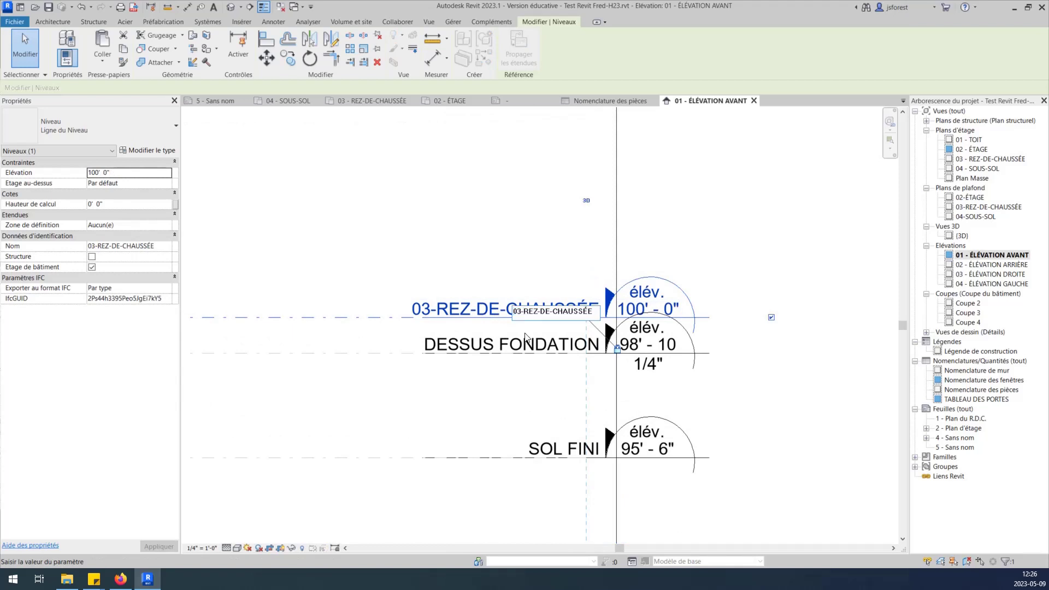
pyautogui.press('BackSpace')
pyautogui.press('BackSpace')
pyautogui.press('BackSpace')
pyautogui.click(503, 257)
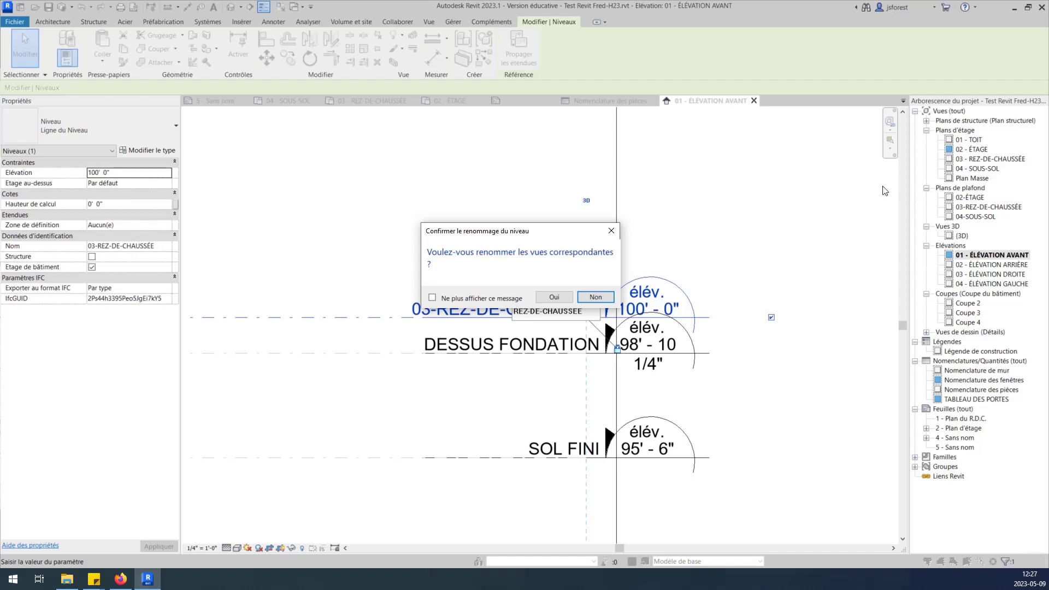
pyautogui.click(595, 297)
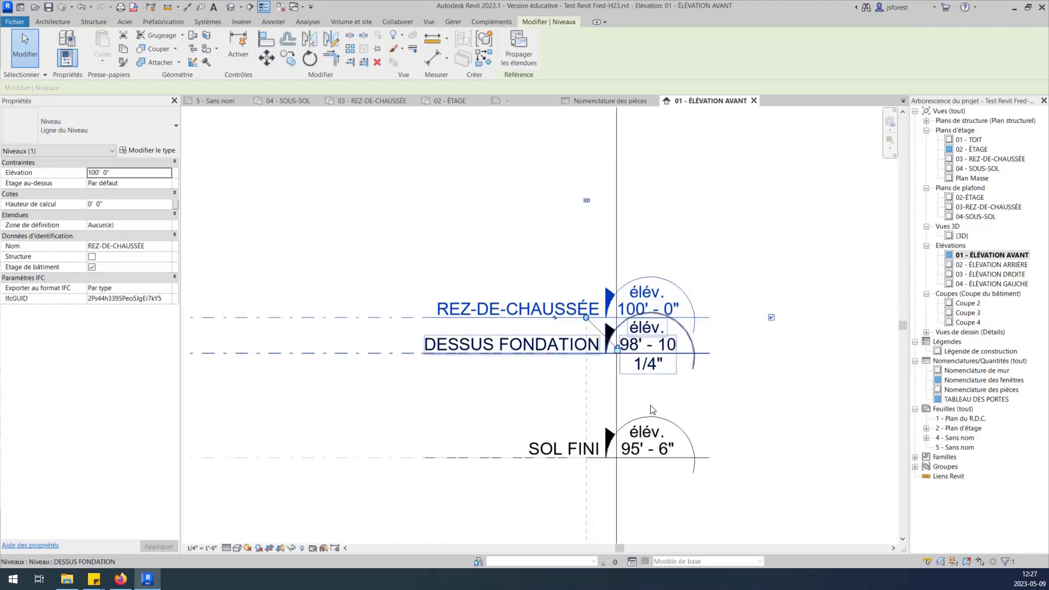
# - Rename the 02-ÉTAGE level as ÉTAGE, declining to rename the corresponding views
pyautogui.scroll(-2, 650, 414)
pyautogui.moveTo(592, 304); pyautogui.dragTo(574, 375, button='middle')
pyautogui.scroll(2, 557, 233)
pyautogui.click(542, 285)
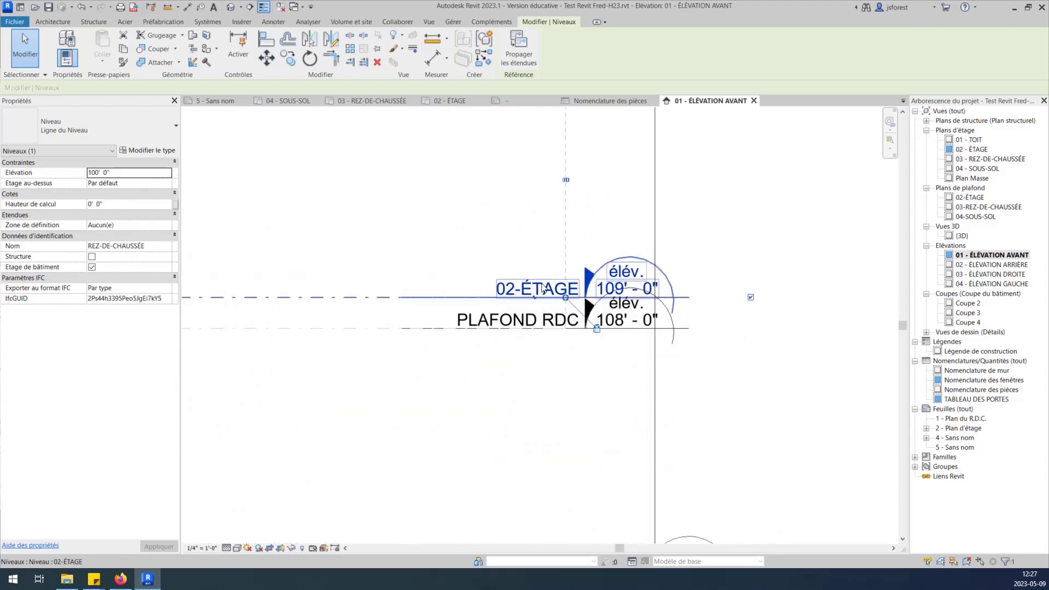
pyautogui.click(542, 285)
pyautogui.click(543, 292)
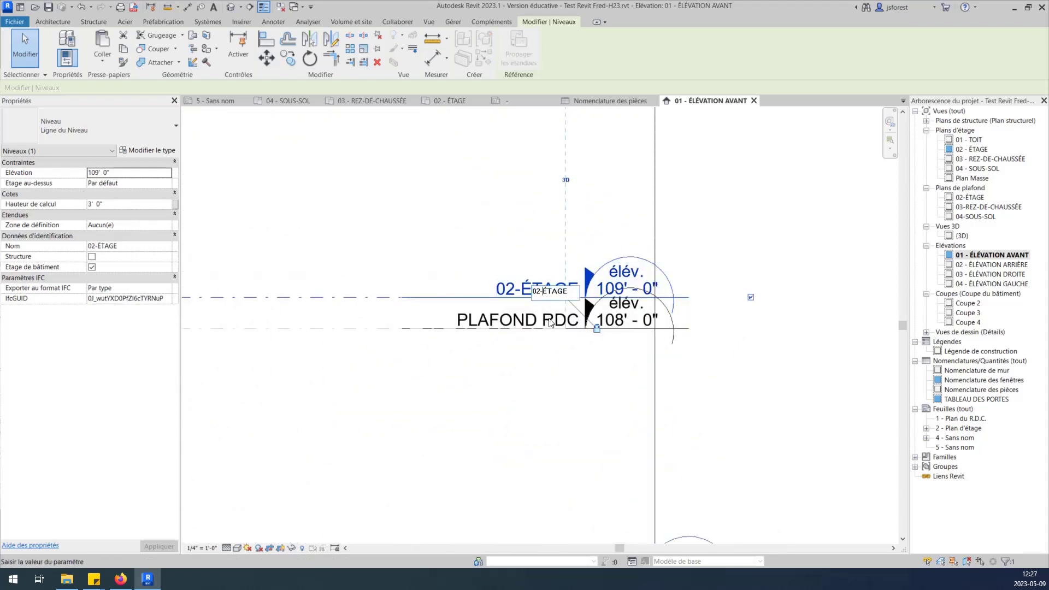
pyautogui.press('BackSpace')
pyautogui.press('BackSpace')
pyautogui.press('BackSpace')
pyautogui.click(514, 219)
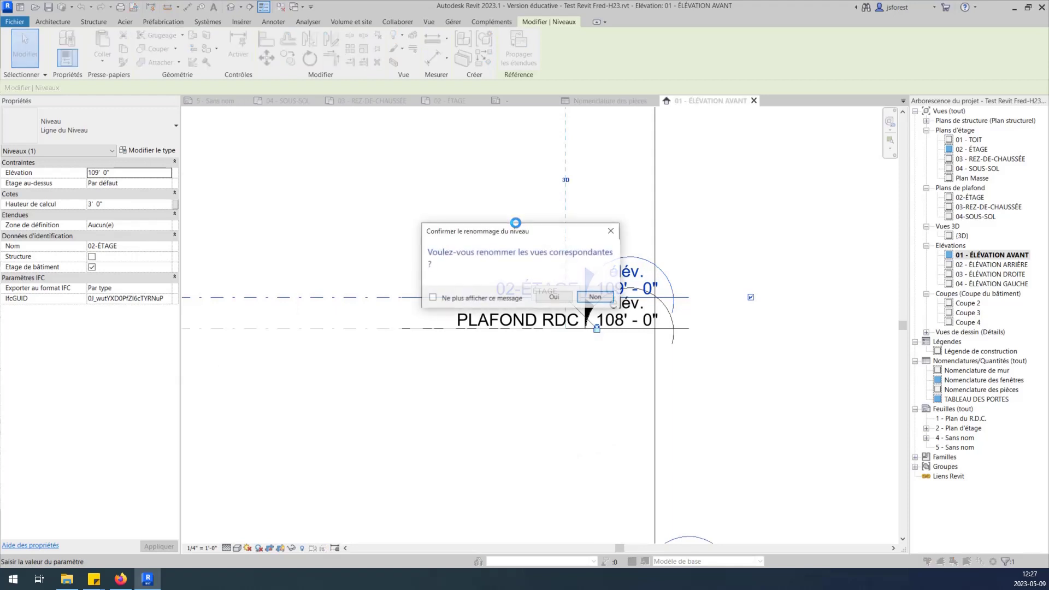
pyautogui.click(593, 298)
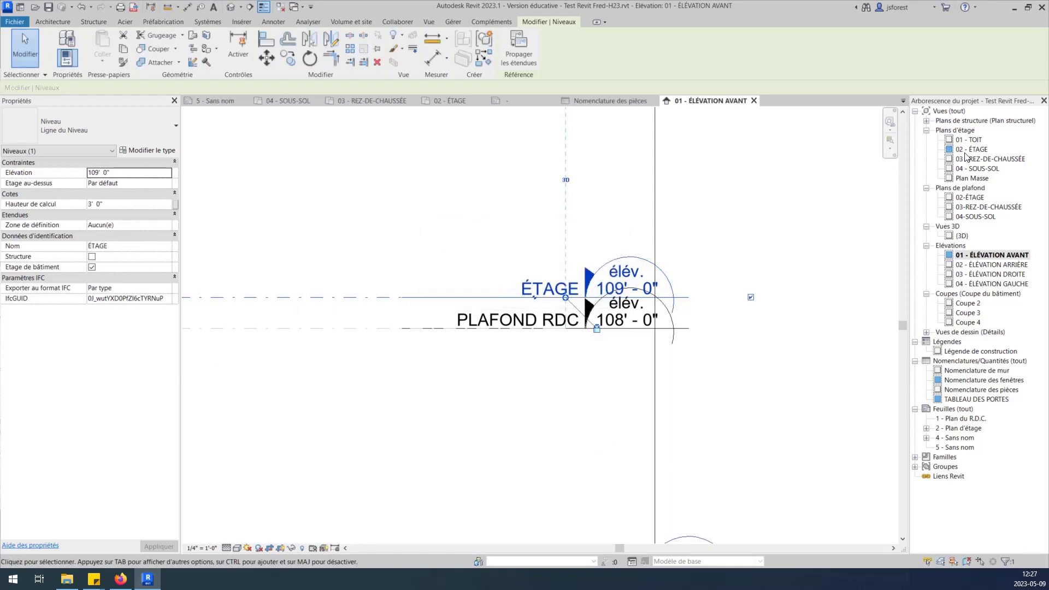
# - Return to the Nomenclature des pièces schedule and narrow the Niveau column to fit the shortened level names
pyautogui.scroll(-5, 602, 250)
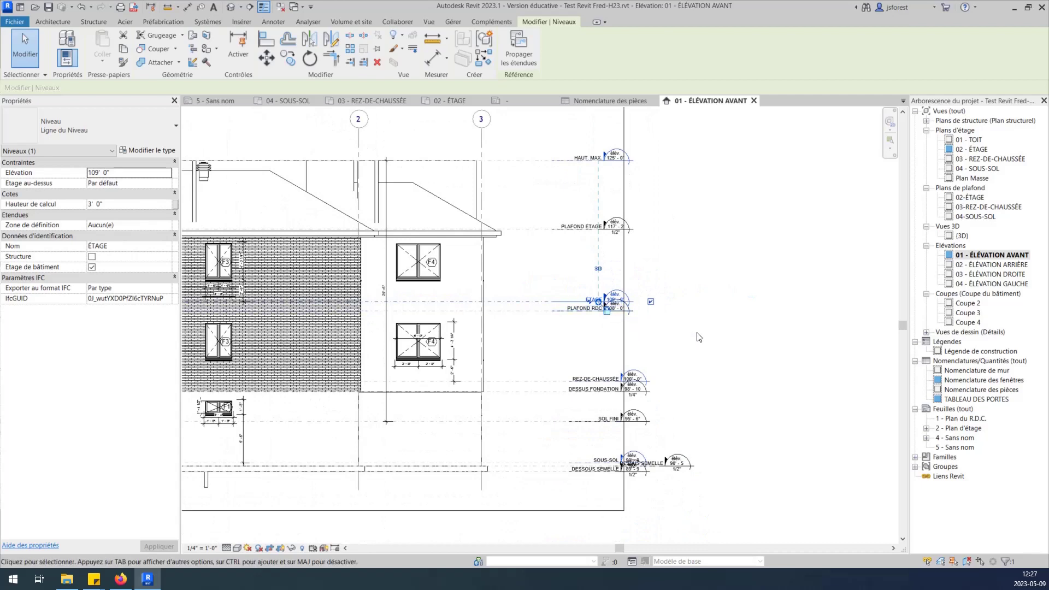
pyautogui.click(596, 102)
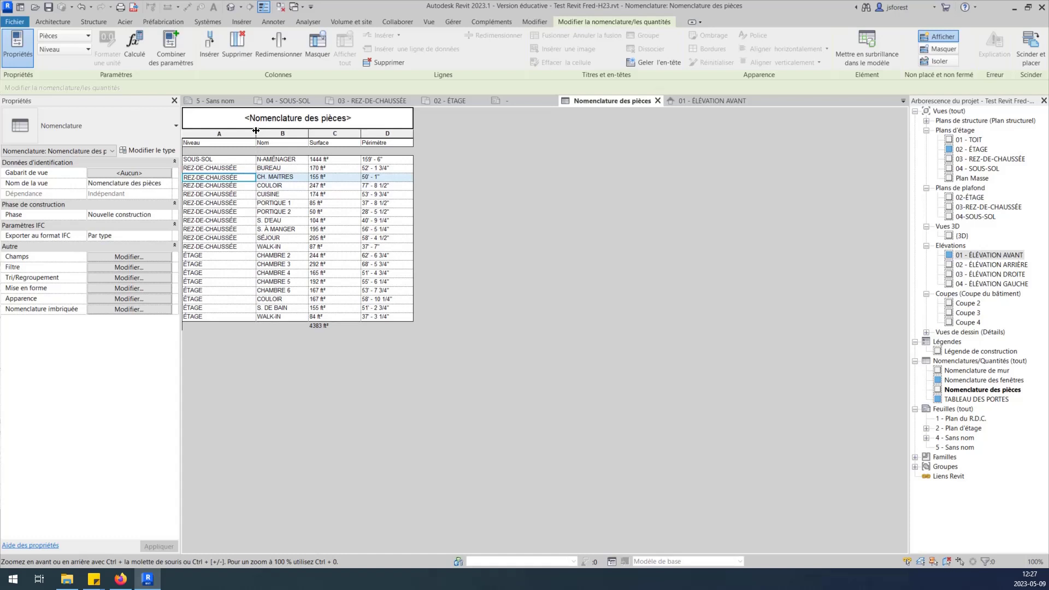
pyautogui.moveTo(256, 131); pyautogui.dragTo(241, 131)
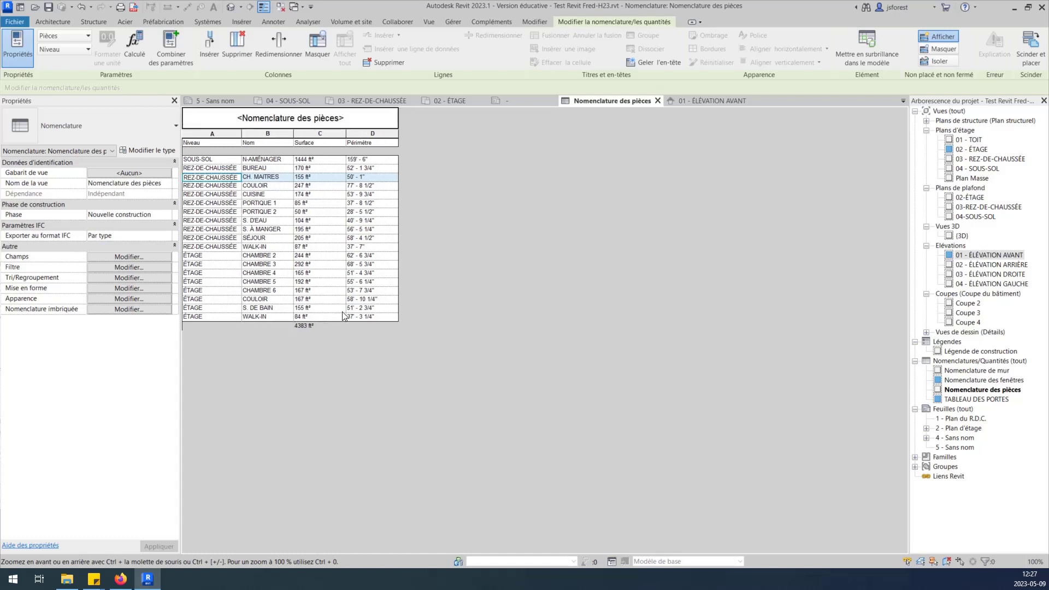
# - Change the room schedule's title to TABLEAU DES PIÈCES
pyautogui.click(288, 116)
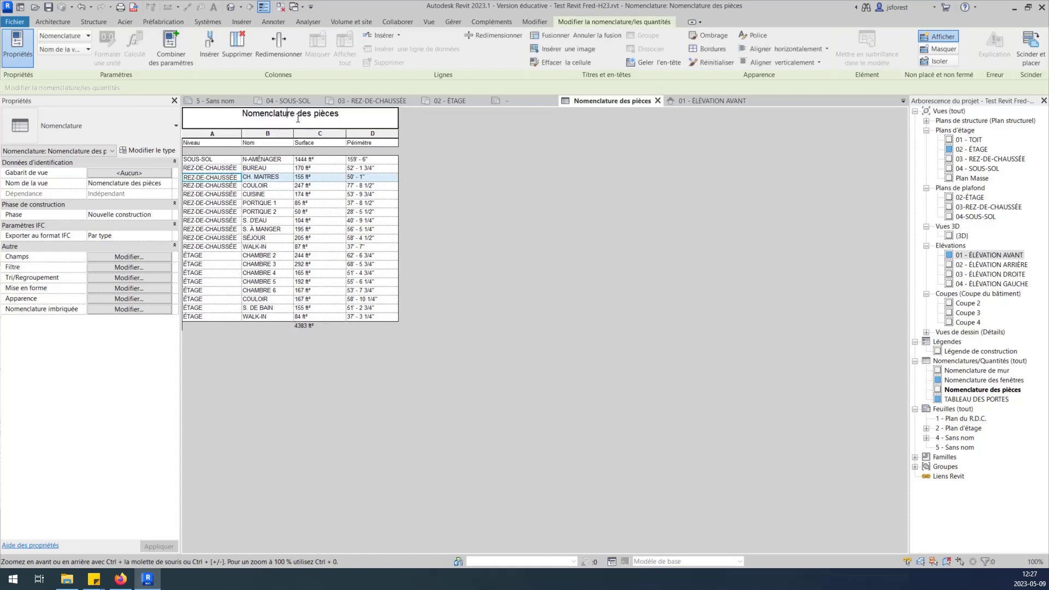
pyautogui.moveTo(339, 116); pyautogui.dragTo(217, 115)
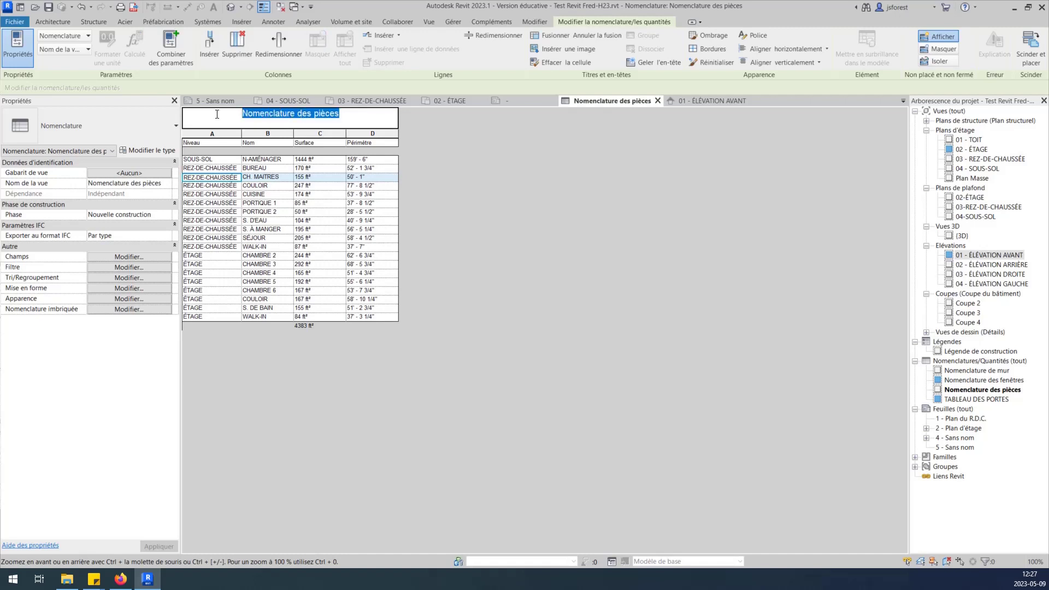
pyautogui.write('TABLE')
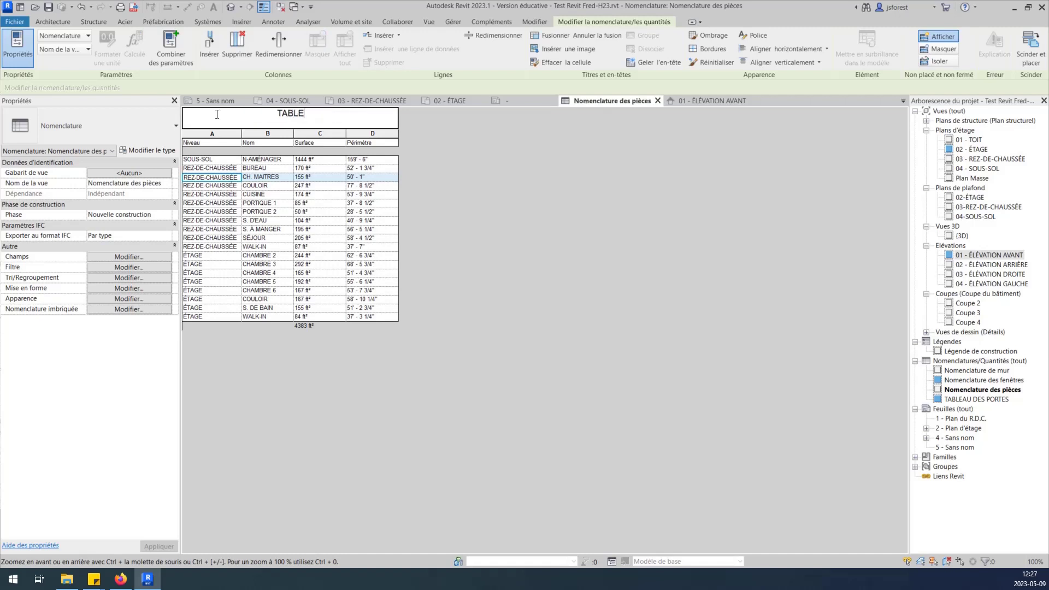
pyautogui.write('AU DES PIÈCES')
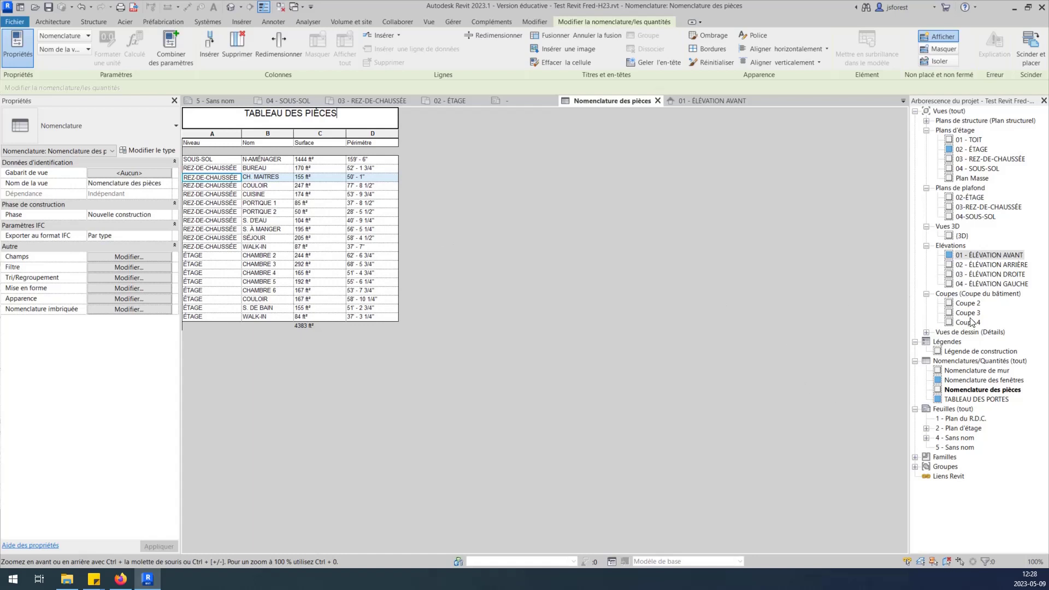
# - Open sheet 5 - Sans nom and place the TABLEAU DES PIÈCES schedule in its upper right area, beside the title block
pyautogui.doubleClick(960, 448)
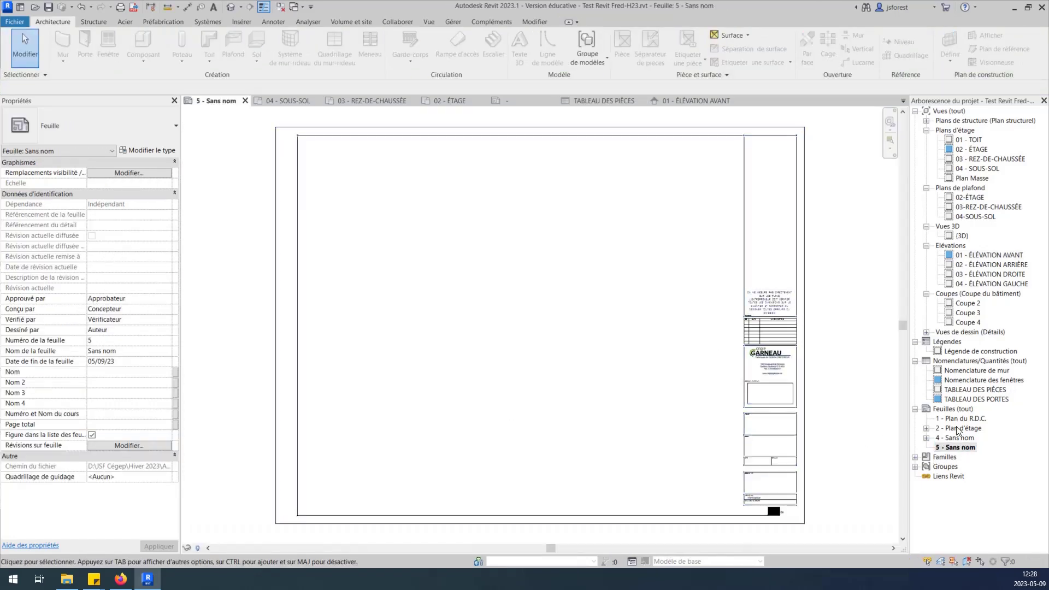
pyautogui.click(977, 390)
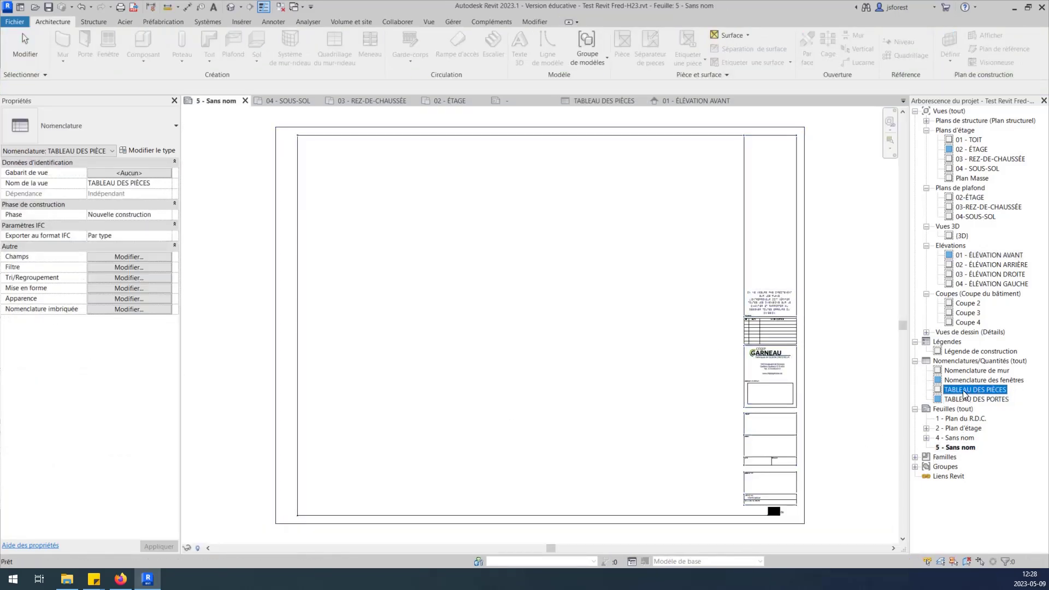
pyautogui.moveTo(798, 360); pyautogui.dragTo(656, 211)
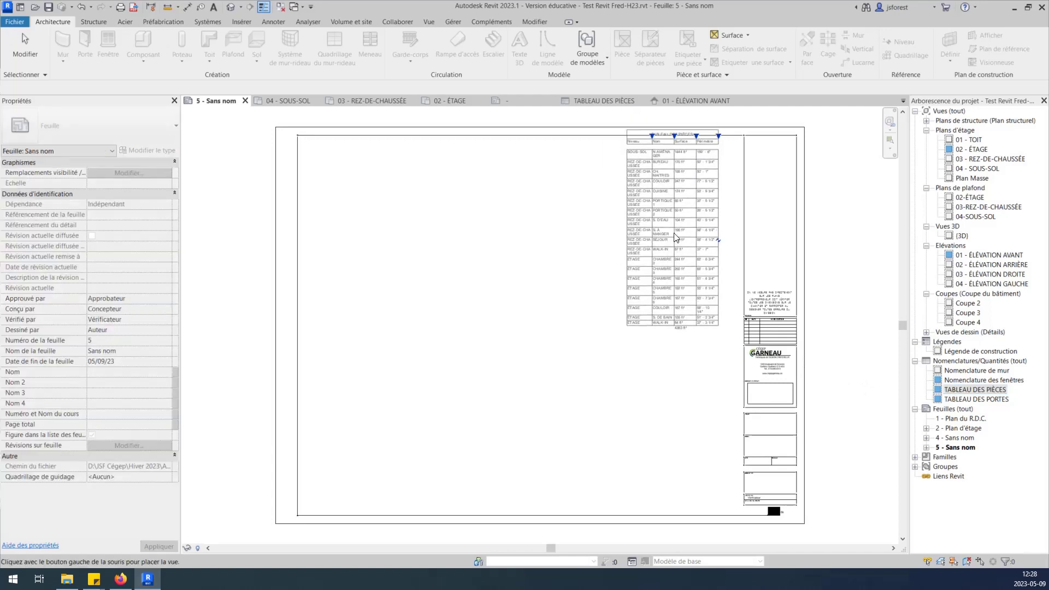
pyautogui.click(665, 248)
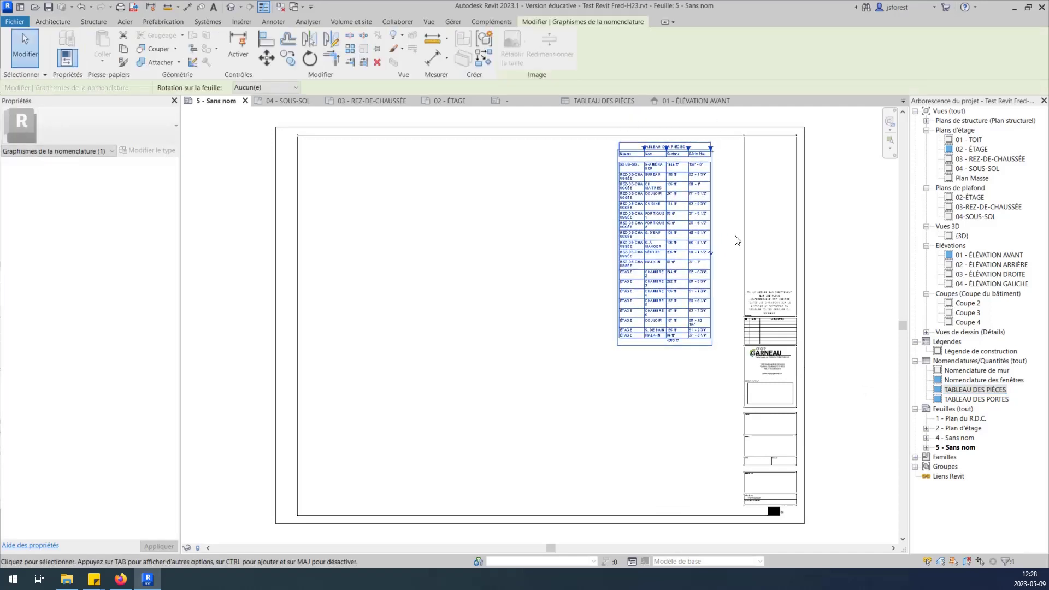
pyautogui.click(541, 251)
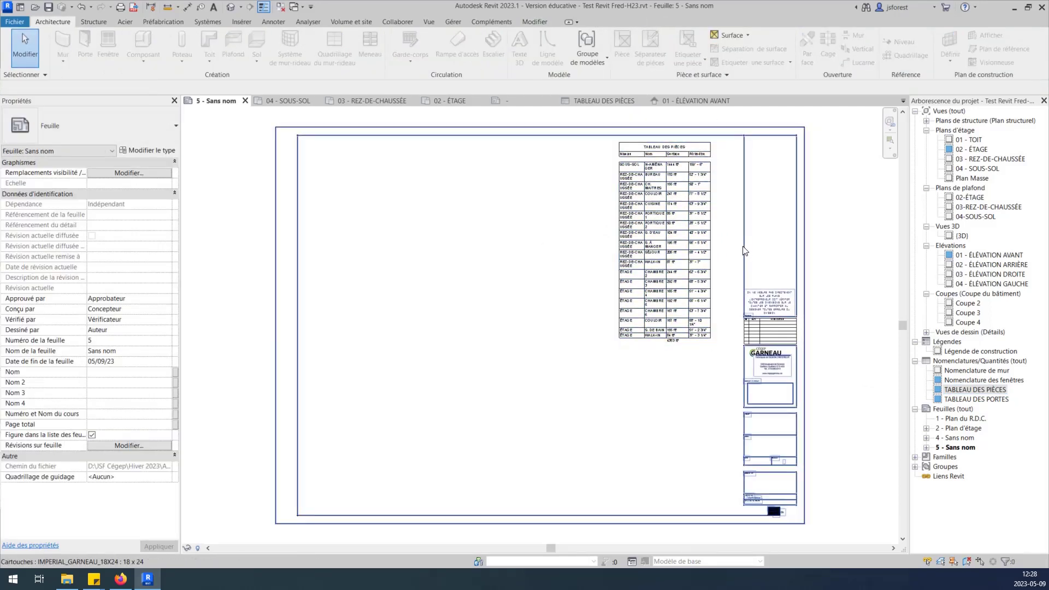
# - On the sheet, narrow the schedule's Surface column and widen Nom and Niveau so room and level names fit on one line
pyautogui.scroll(1, 742, 250)
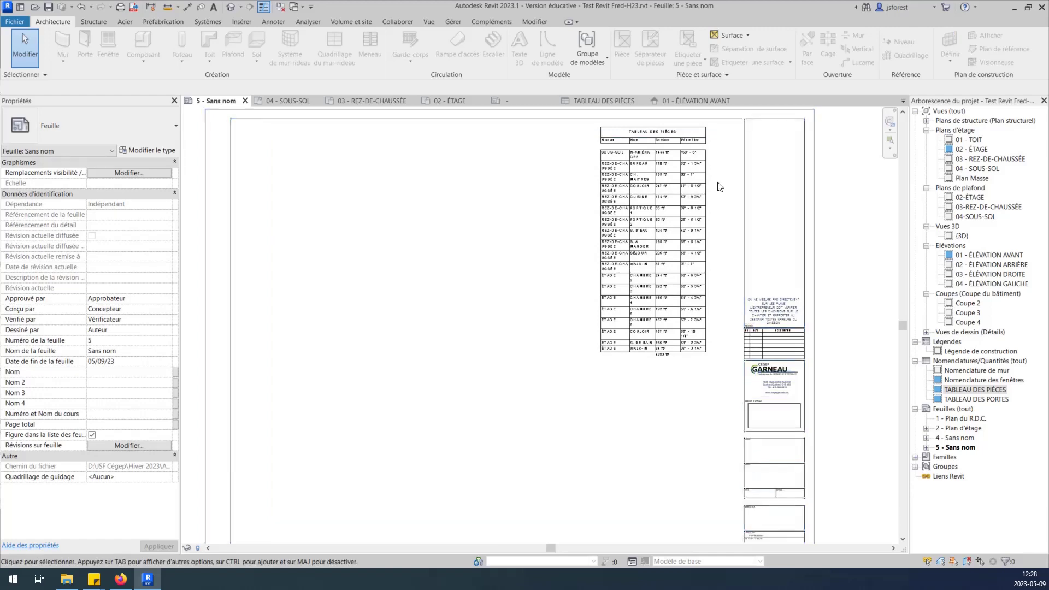
pyautogui.scroll(1, 721, 183)
pyautogui.moveTo(721, 183); pyautogui.dragTo(661, 247, button='middle')
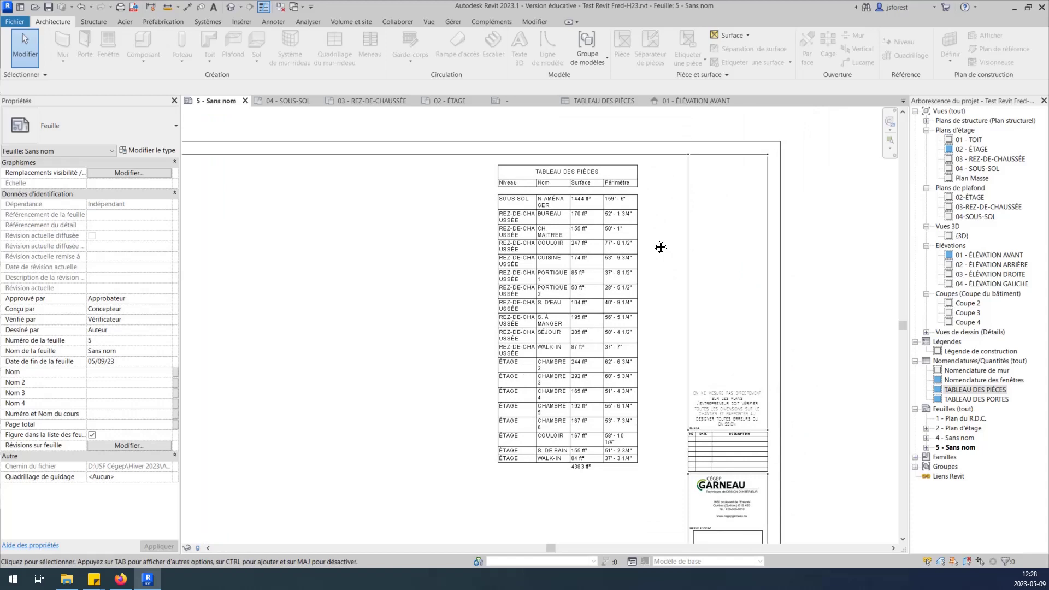
pyautogui.scroll(1, 623, 192)
pyautogui.click(604, 196)
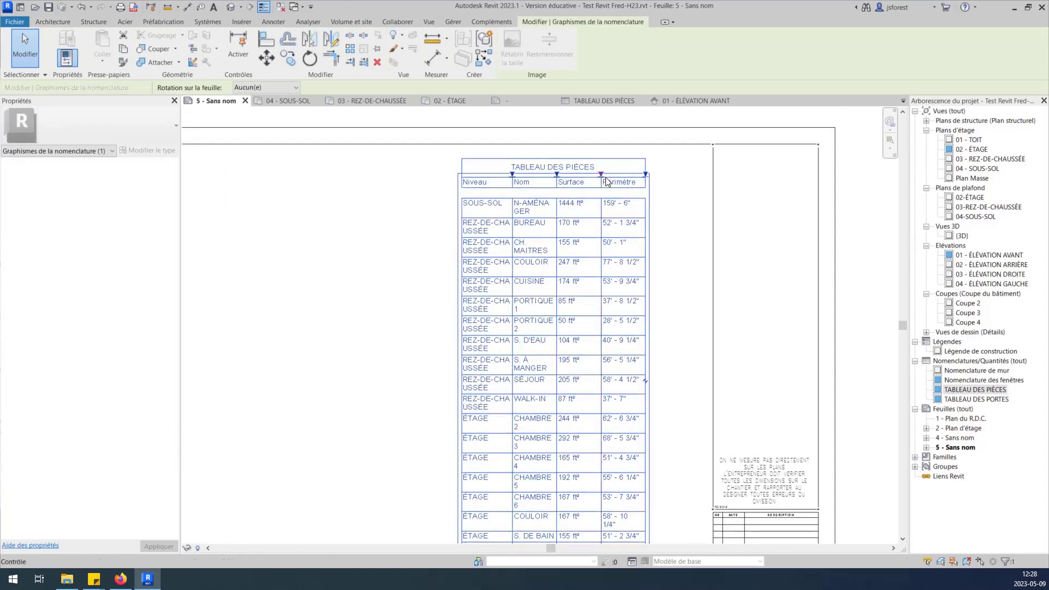
pyautogui.moveTo(601, 175); pyautogui.dragTo(572, 174)
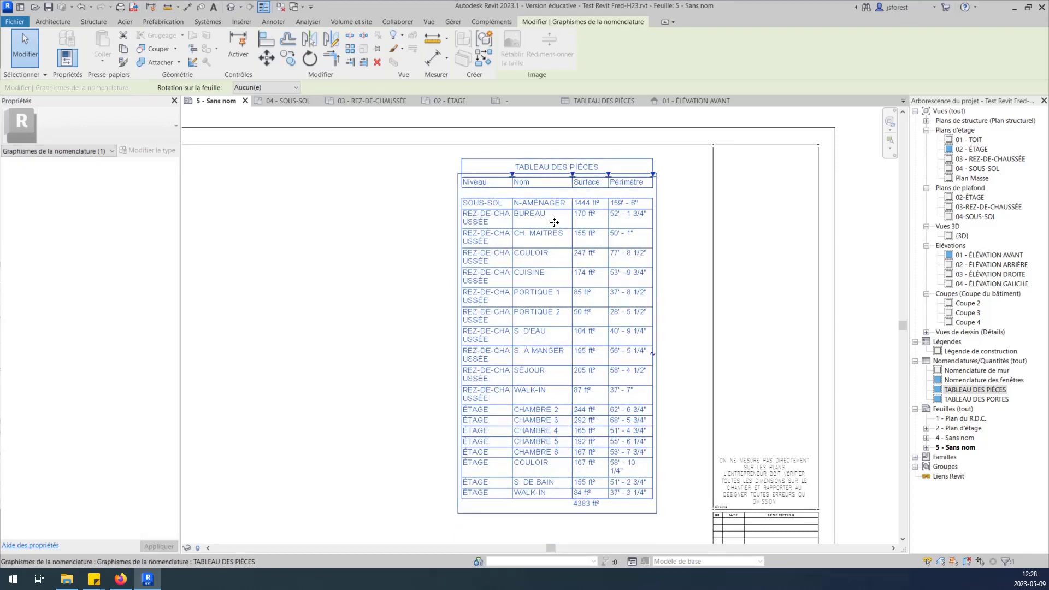
pyautogui.moveTo(512, 172); pyautogui.dragTo(542, 175)
pyautogui.click(344, 313)
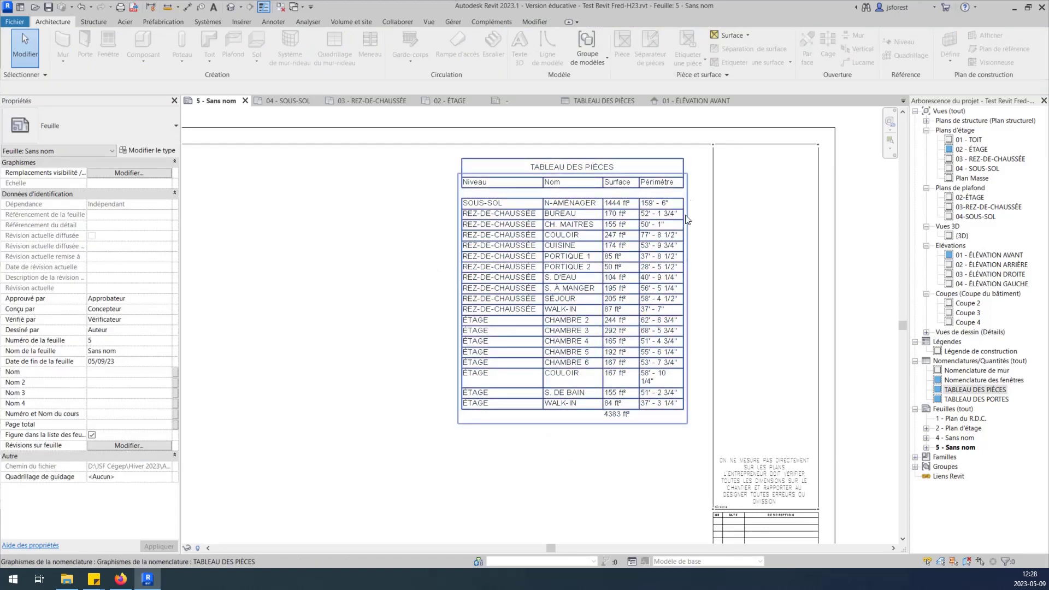
# - Widen the schedule's Périmètre column on the sheet so every perimeter value fits on one line
pyautogui.click(680, 277)
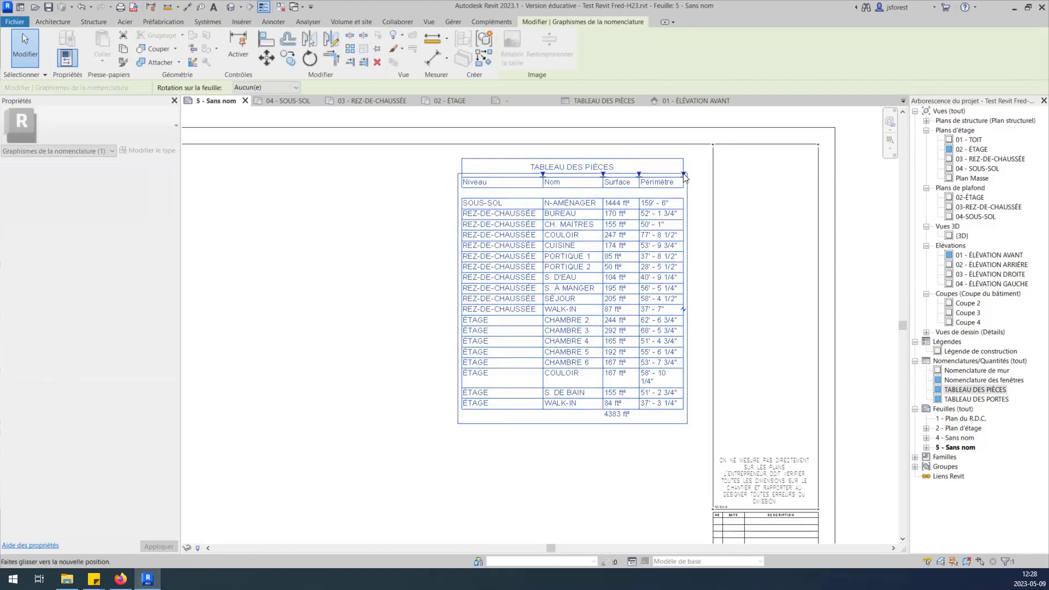
pyautogui.moveTo(684, 174); pyautogui.dragTo(692, 174)
pyautogui.click(524, 469)
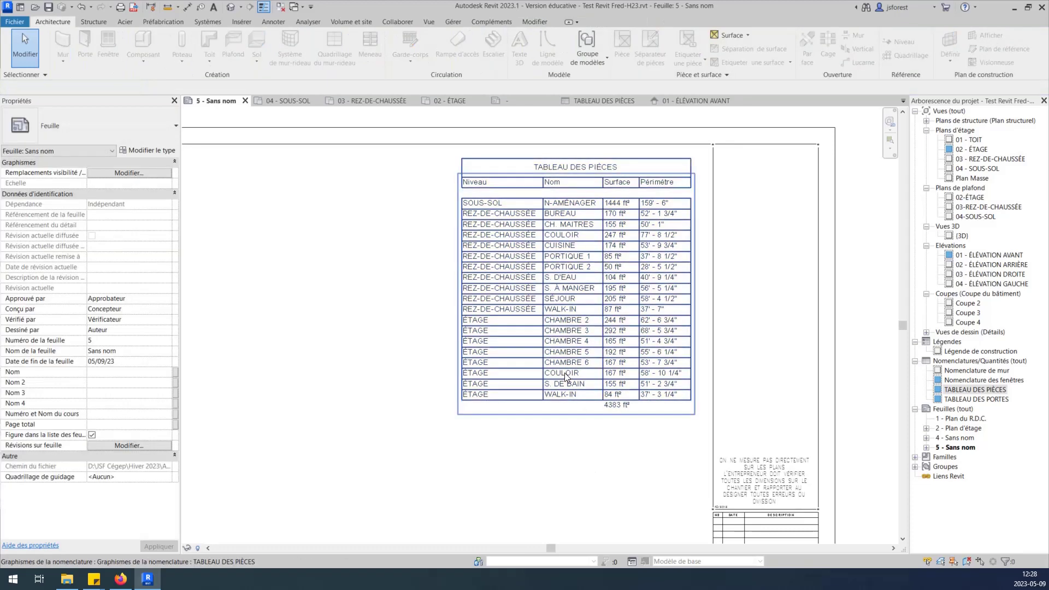
pyautogui.scroll(-1, 369, 327)
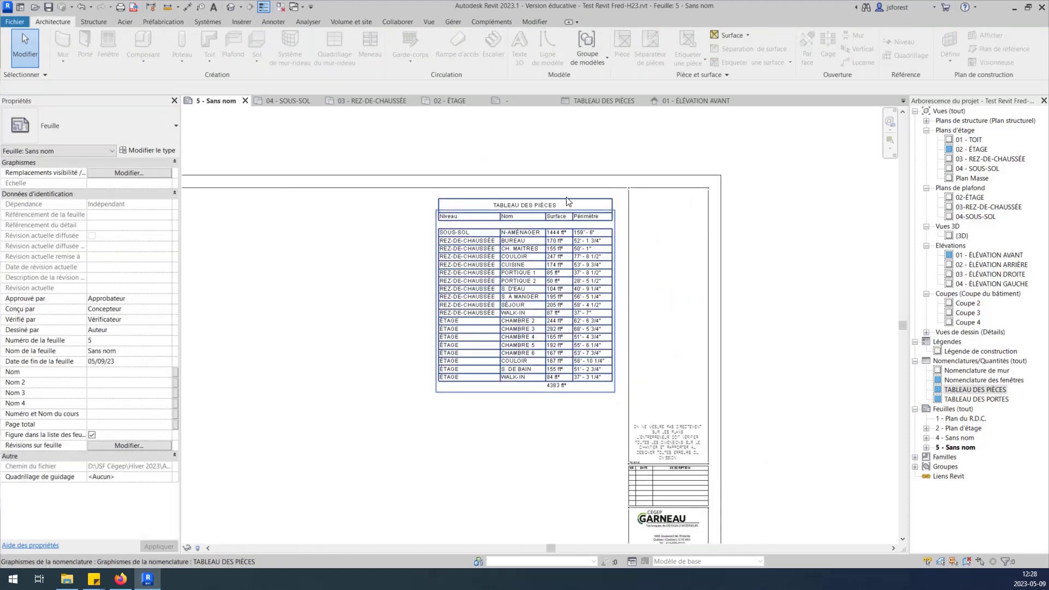
pyautogui.moveTo(424, 455); pyautogui.dragTo(443, 410, button='middle')
pyautogui.scroll(-1, 618, 367)
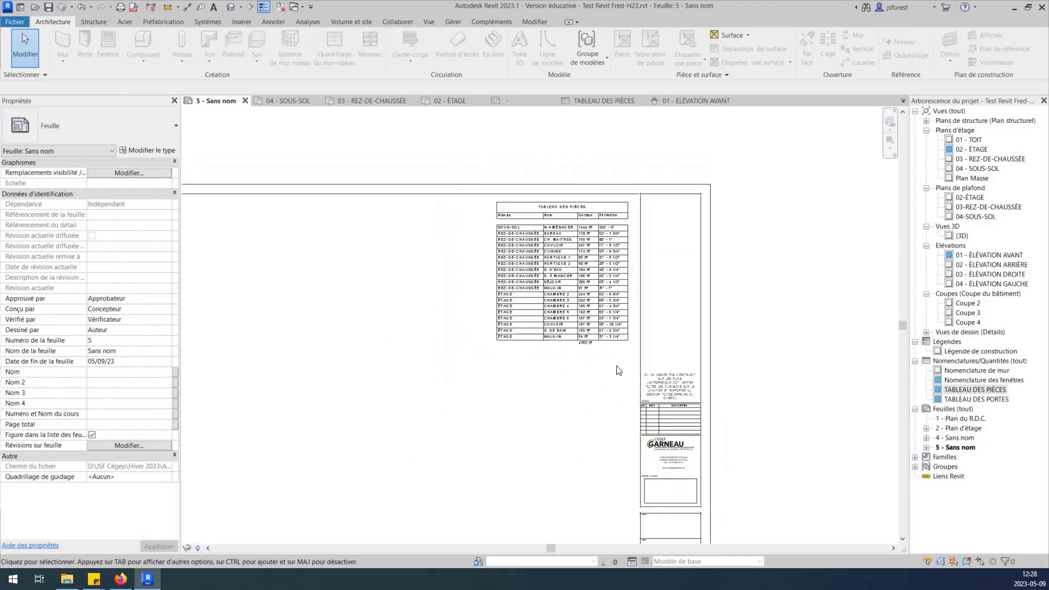
pyautogui.moveTo(522, 416); pyautogui.dragTo(572, 395, button='middle')
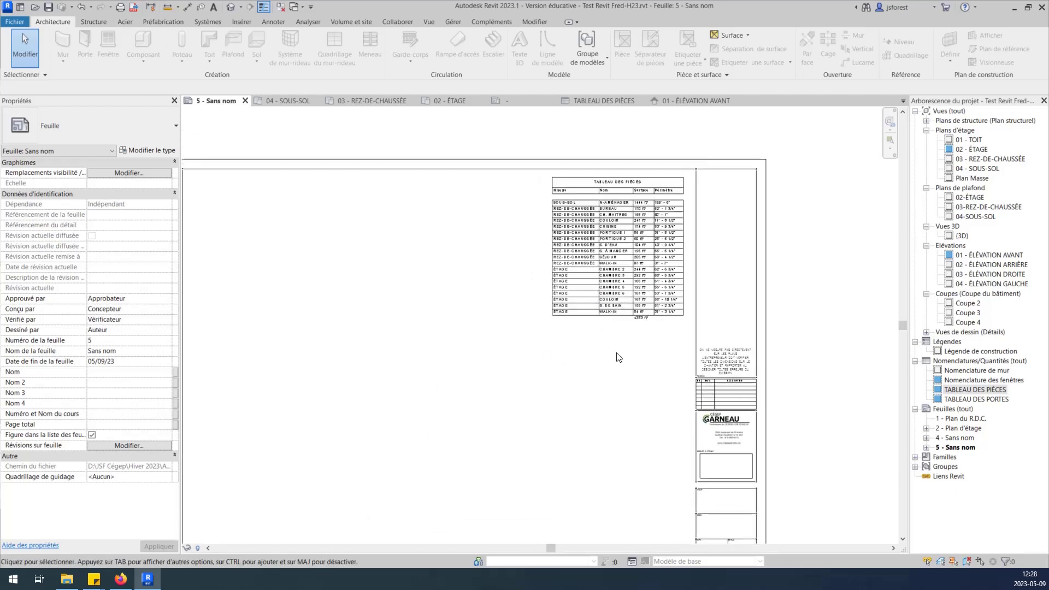